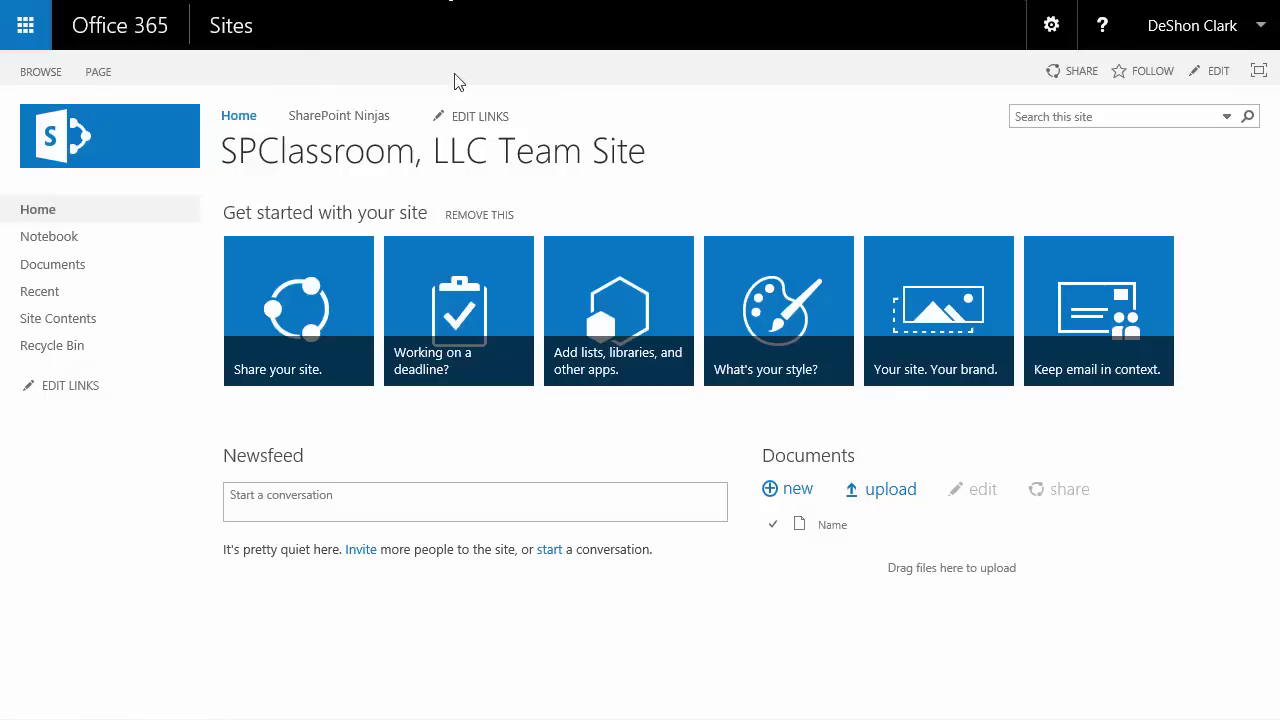
# Open the SharePoint Ninjas subsite from the top navigation
pyautogui.click(345, 116)
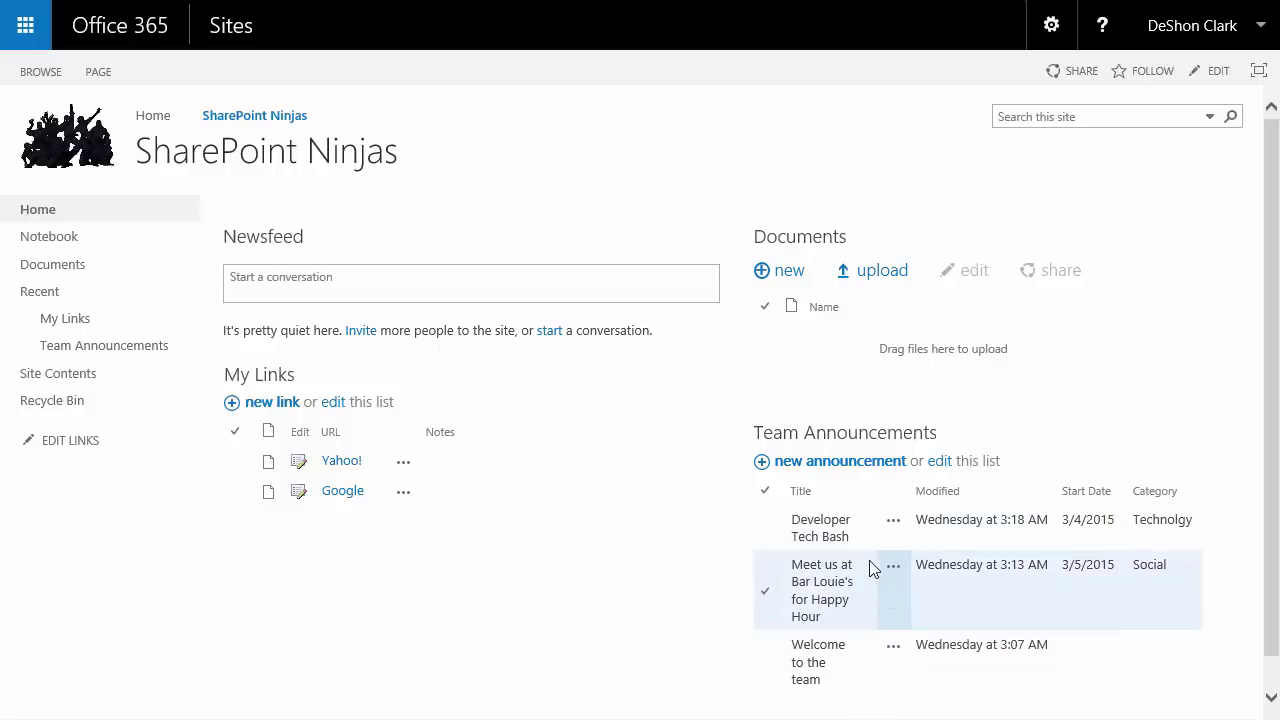
pyautogui.click(935, 254)
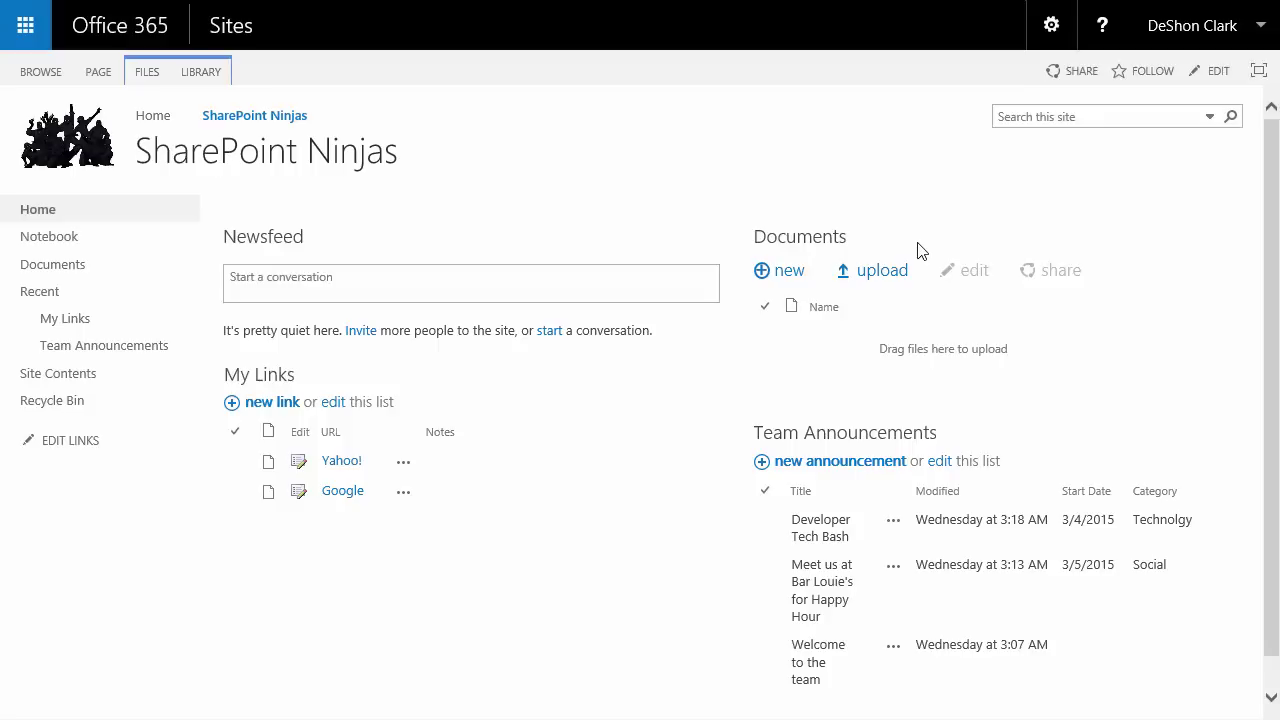
# Select the Documents web part and go to Library Settings from the LIBRARY ribbon
pyautogui.click(703, 389)
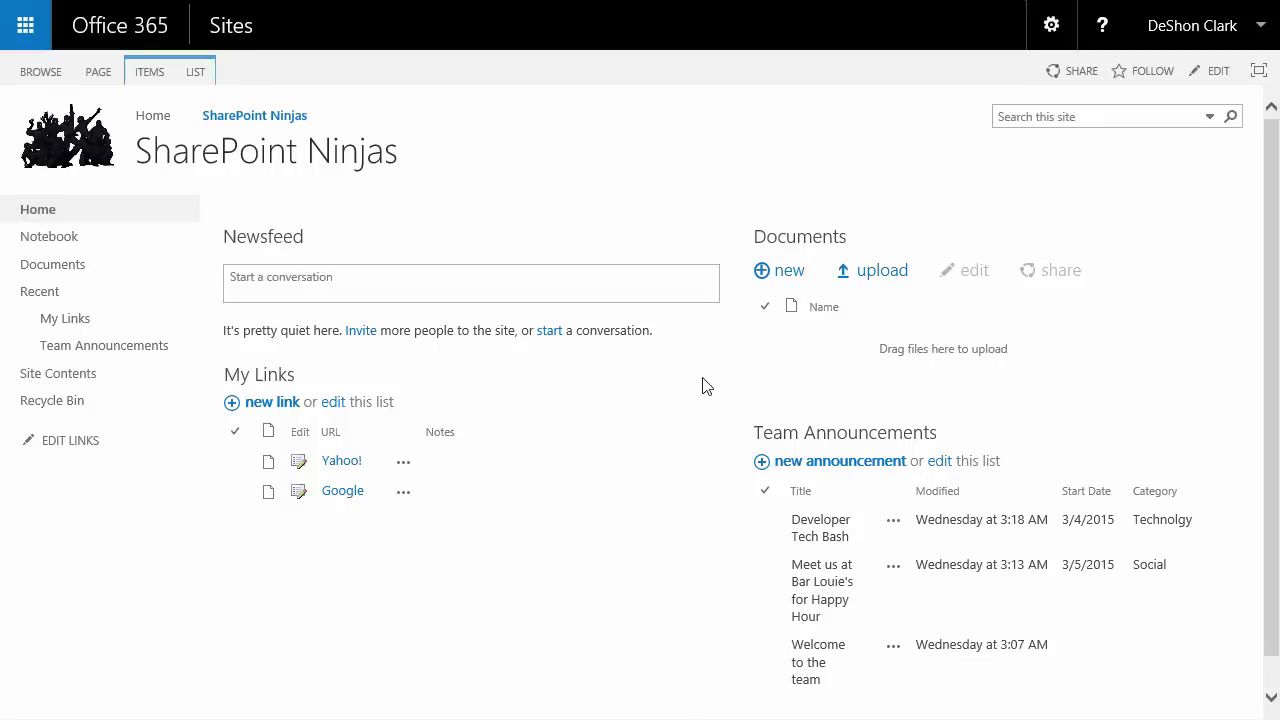
pyautogui.click(862, 250)
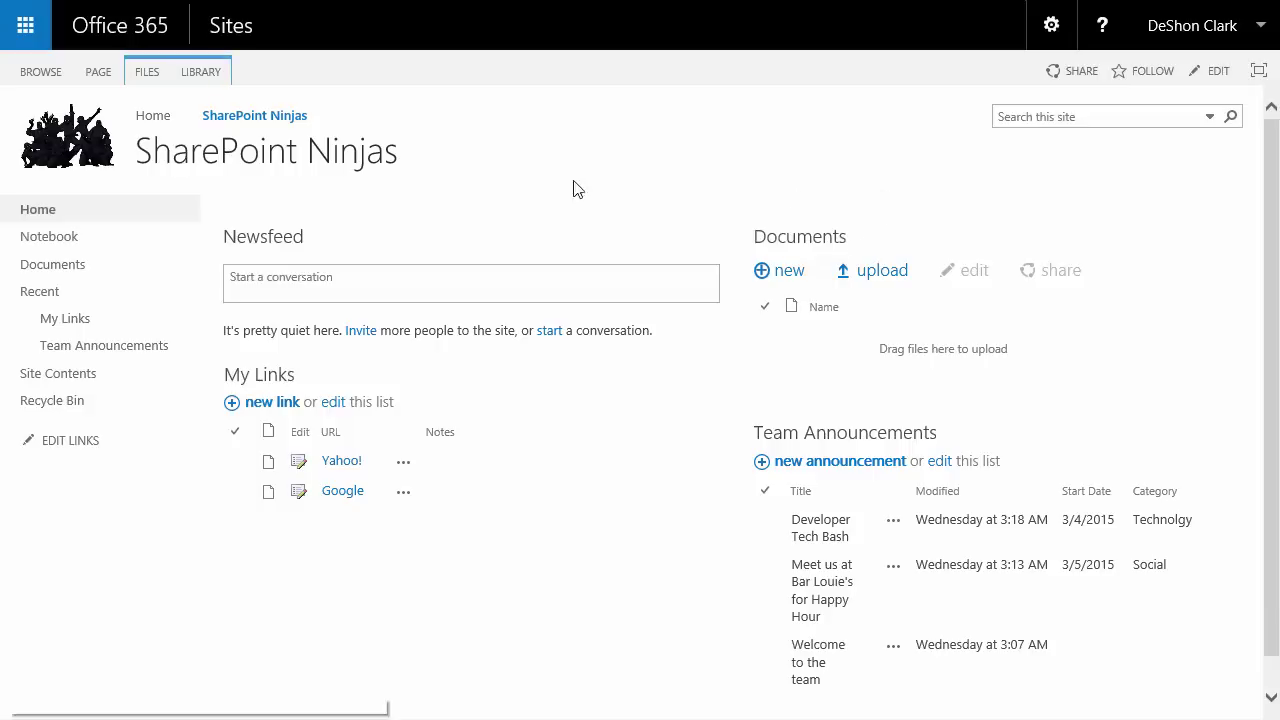
pyautogui.click(214, 76)
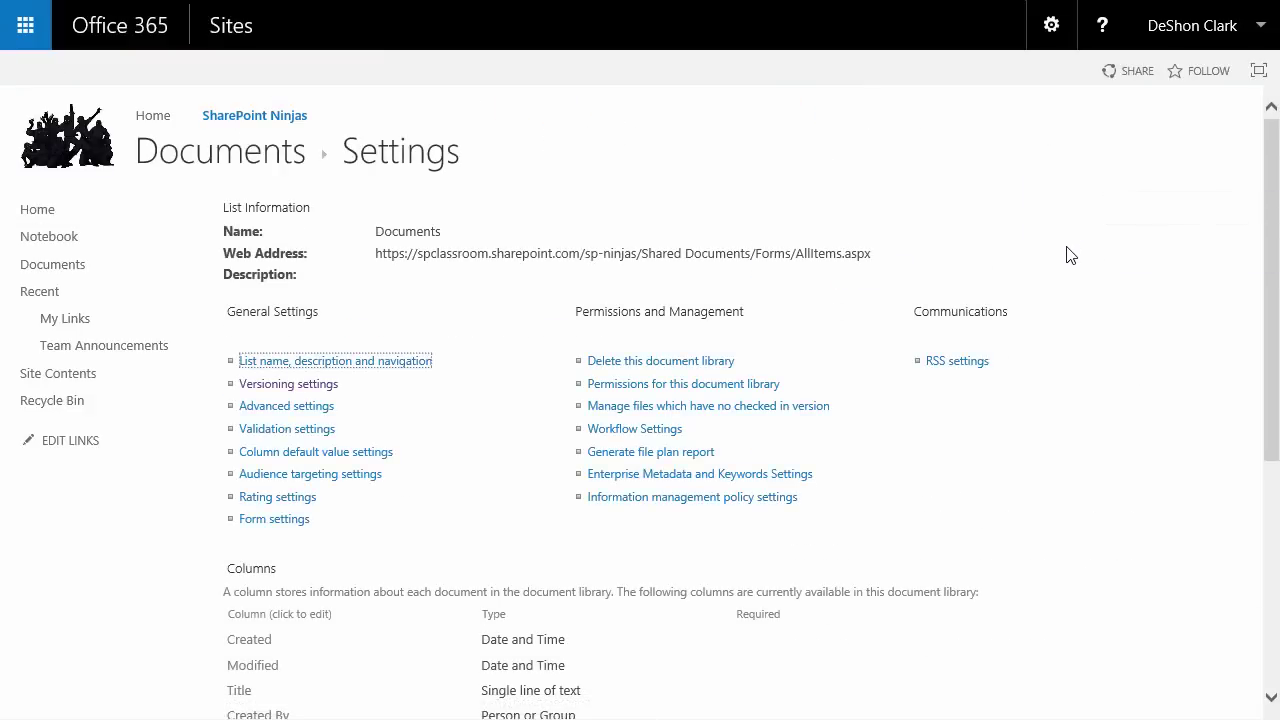
pyautogui.scroll(-4, 1070, 255)
pyautogui.scroll(1, 1072, 260)
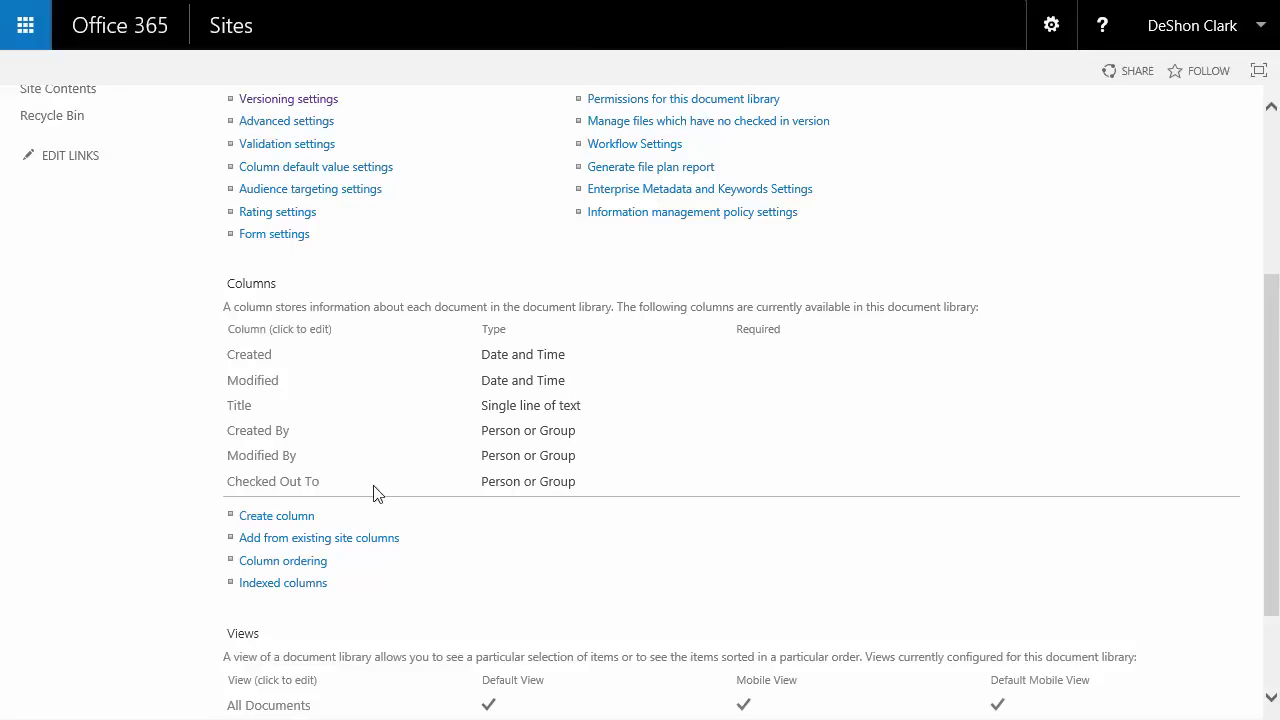
# Create a new library column named Department with the Managed Metadata type
pyautogui.click(276, 516)
pyautogui.scroll(-3, 646, 437)
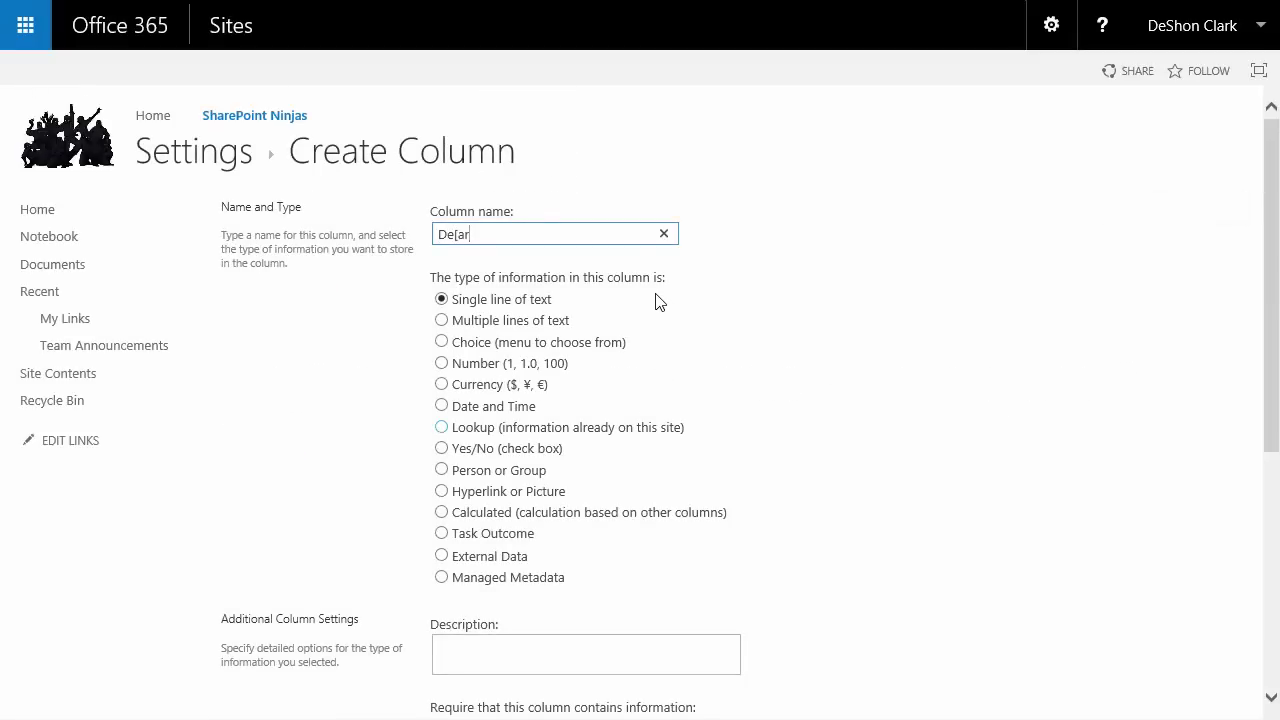
pyautogui.write('De[ar')
pyautogui.press('BackSpace')
pyautogui.press('BackSpace')
pyautogui.press('BackSpace')
pyautogui.click(445, 584)
pyautogui.click(446, 582)
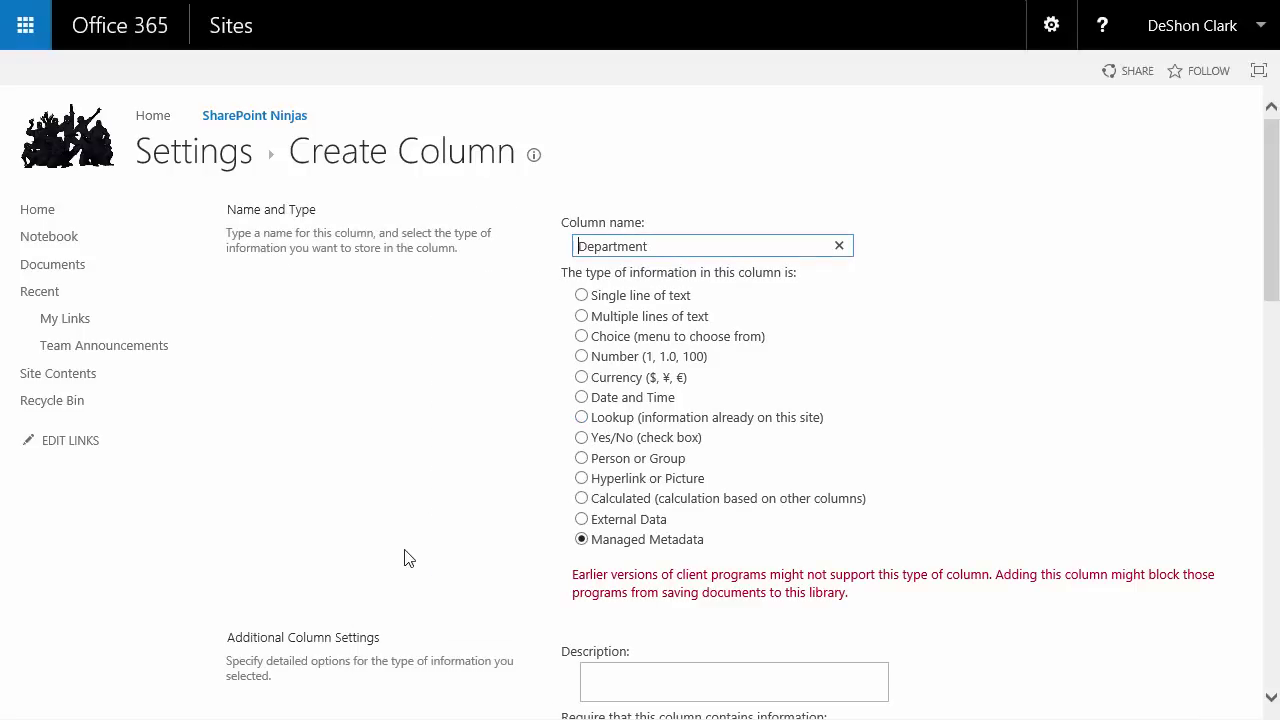
pyautogui.scroll(-7, 410, 543)
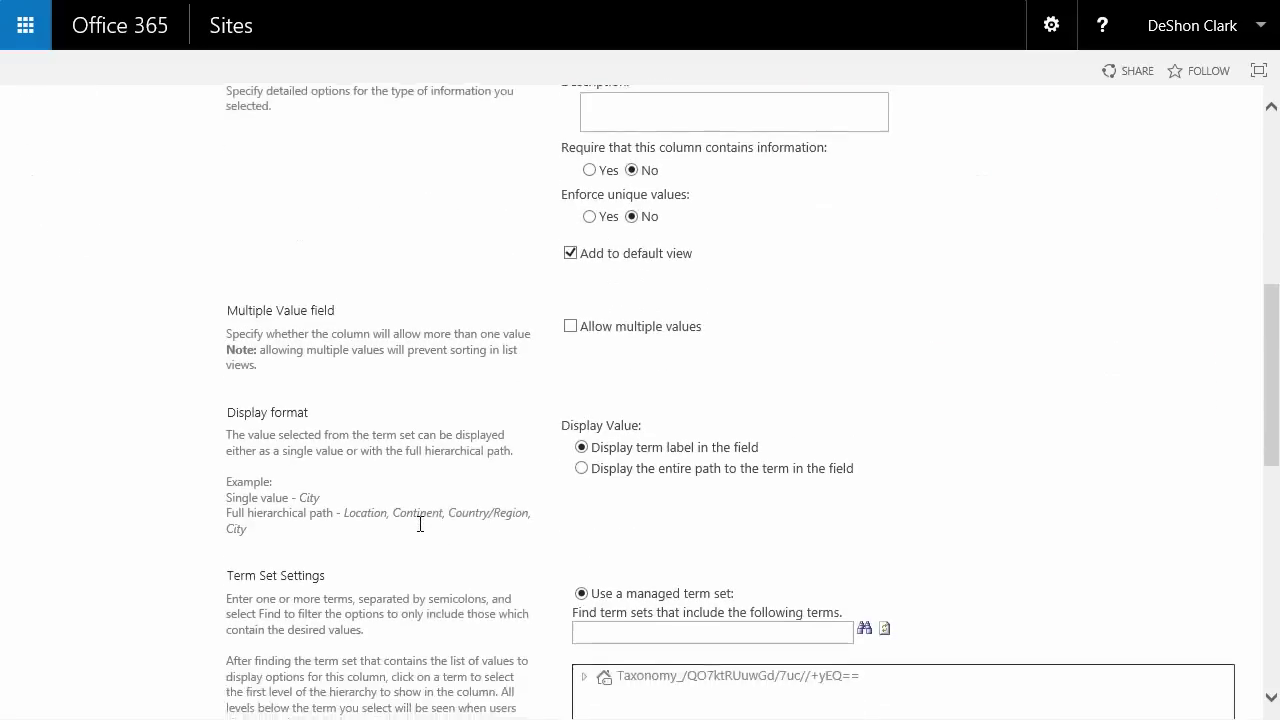
pyautogui.scroll(-1, 422, 522)
# Bind the Department column to the Taxonomy > People > Department term set and confirm with OK
pyautogui.click(585, 486)
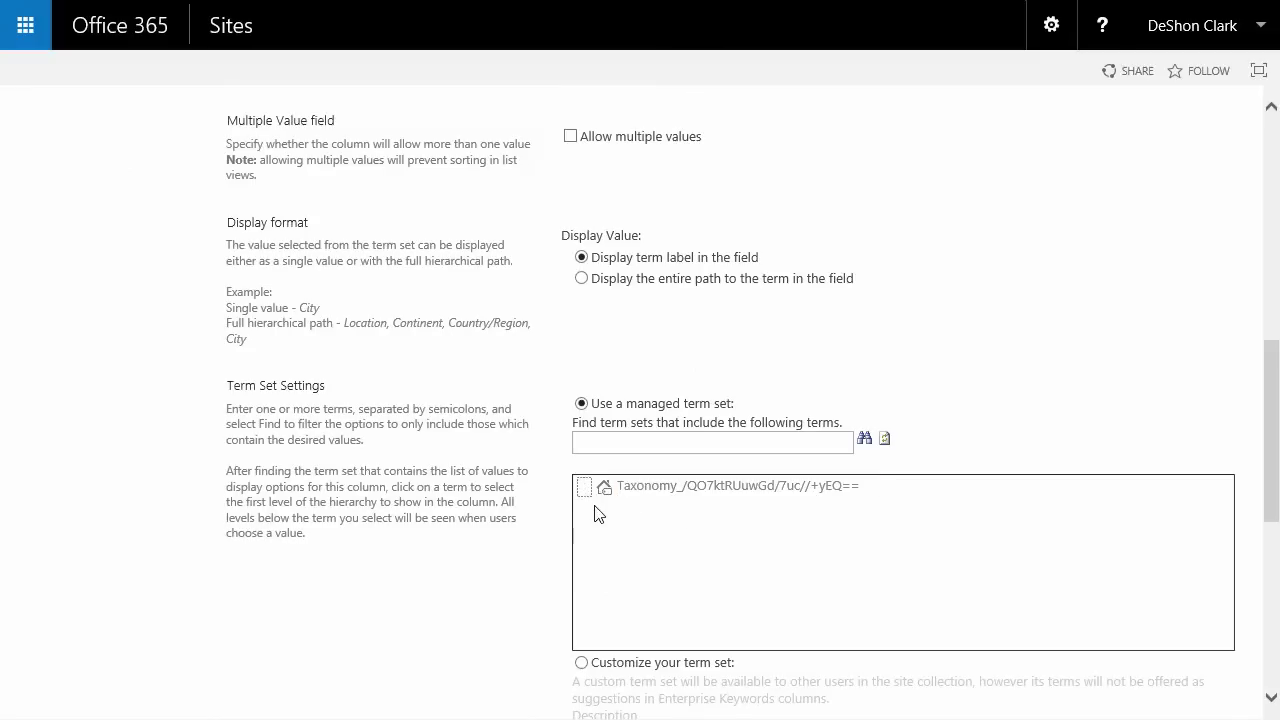
pyautogui.click(599, 510)
pyautogui.click(676, 536)
pyautogui.scroll(-1, 790, 590)
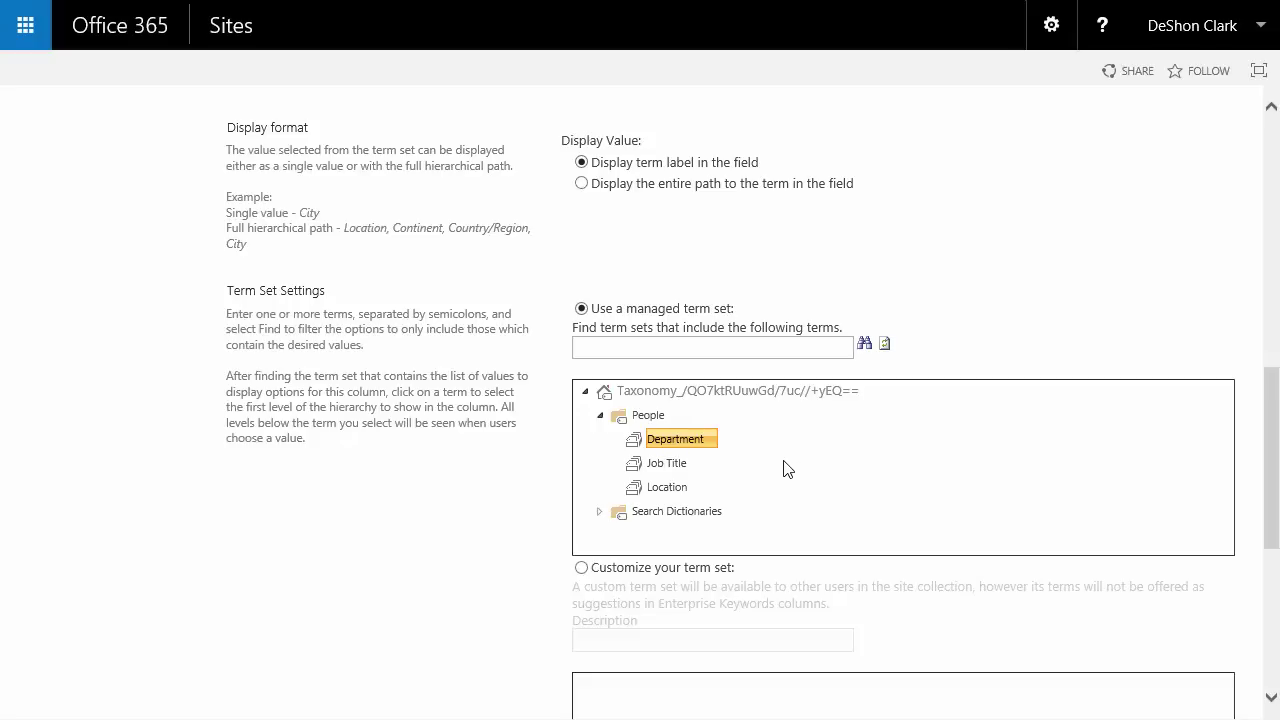
pyautogui.scroll(1, 784, 470)
pyautogui.scroll(-1, 784, 470)
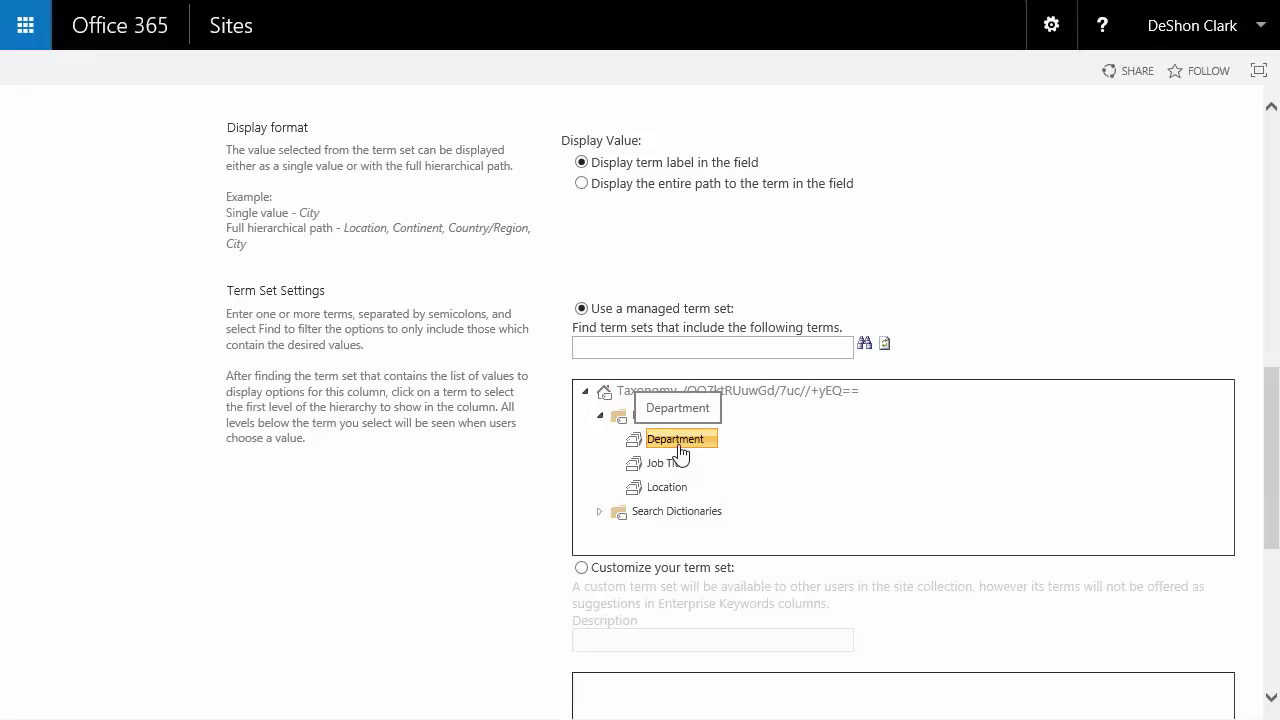
pyautogui.scroll(-2, 686, 530)
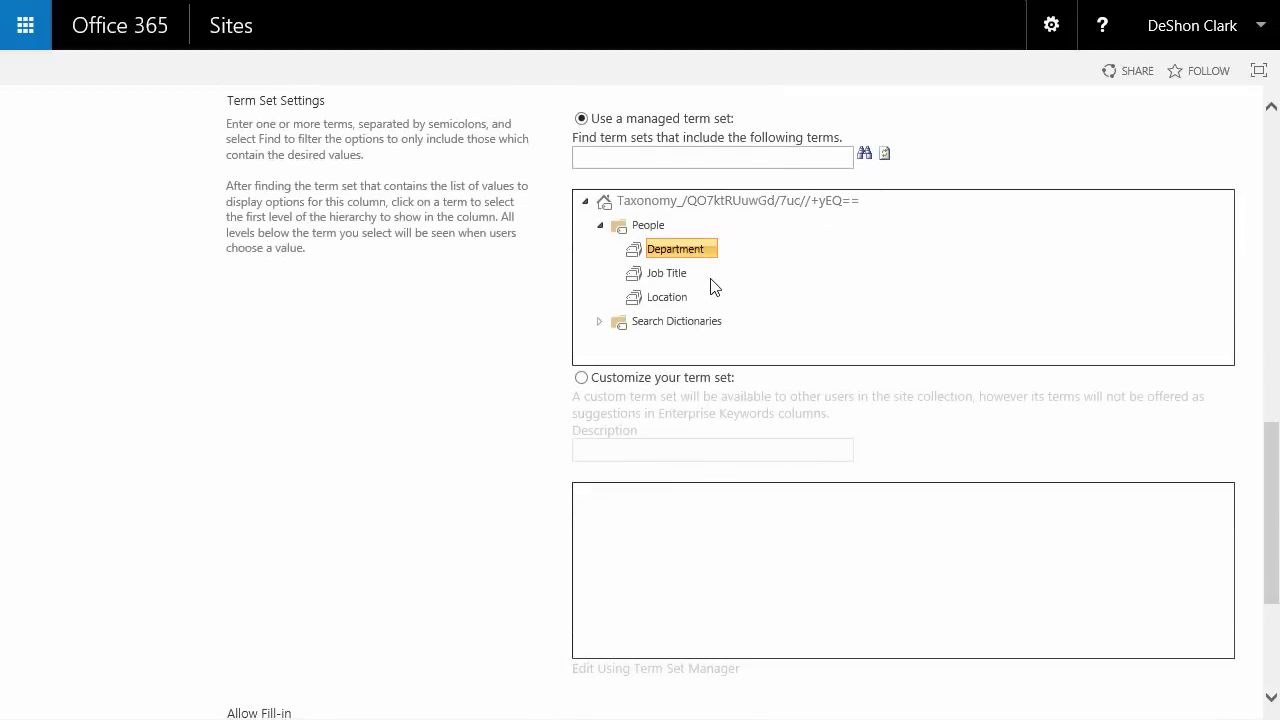
pyautogui.scroll(10, 714, 289)
pyautogui.scroll(-15, 714, 289)
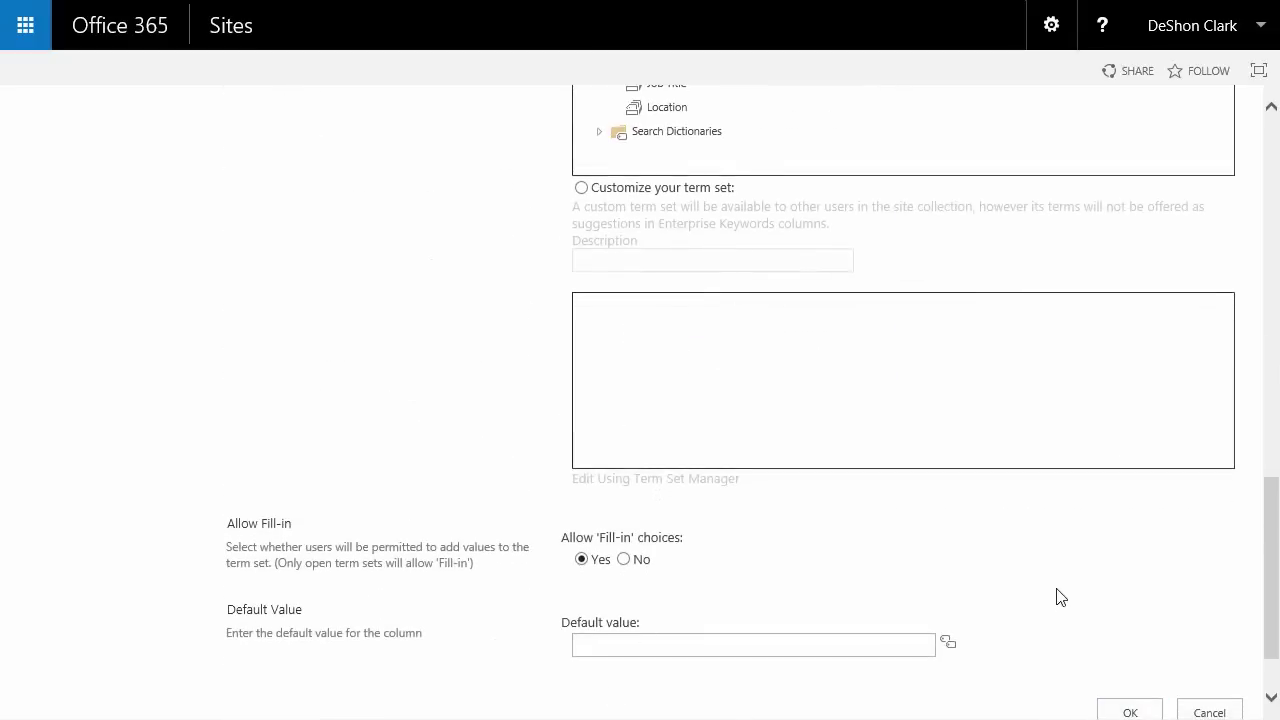
pyautogui.scroll(-3, 51, 611)
pyautogui.scroll(3, 191, 571)
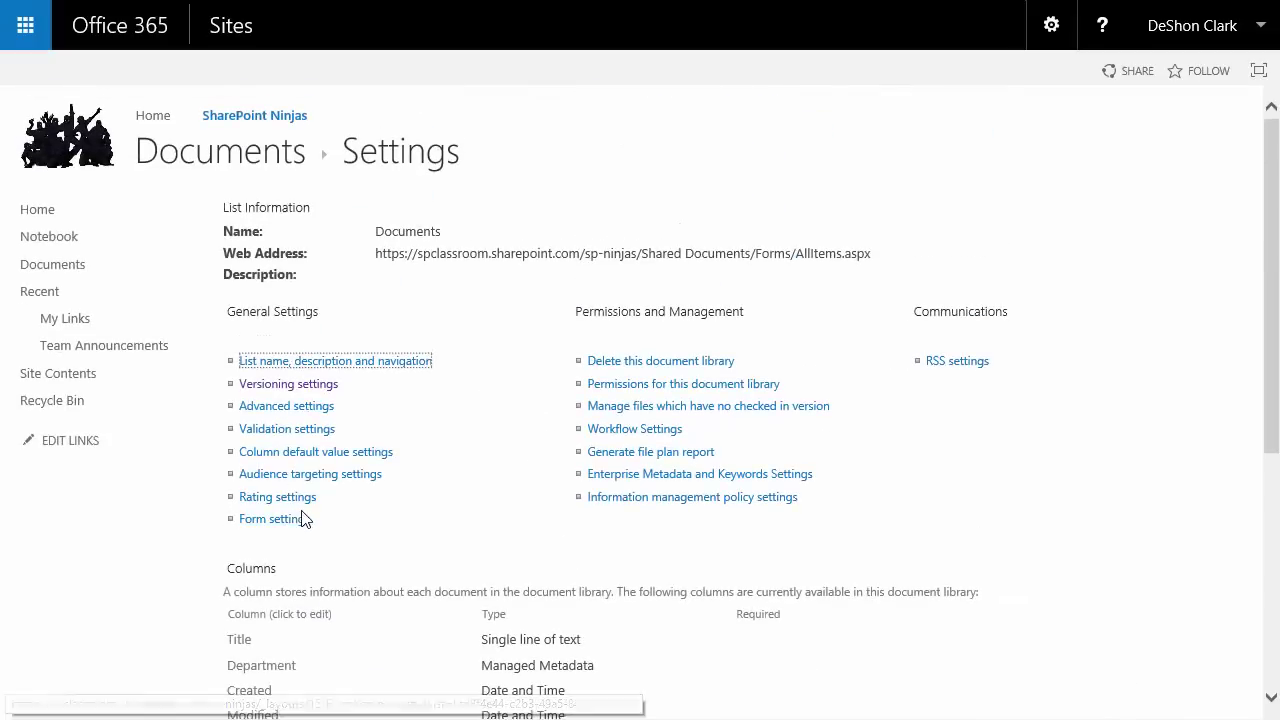
# Return to the Documents library and create a new blank Word document
pyautogui.click(352, 168)
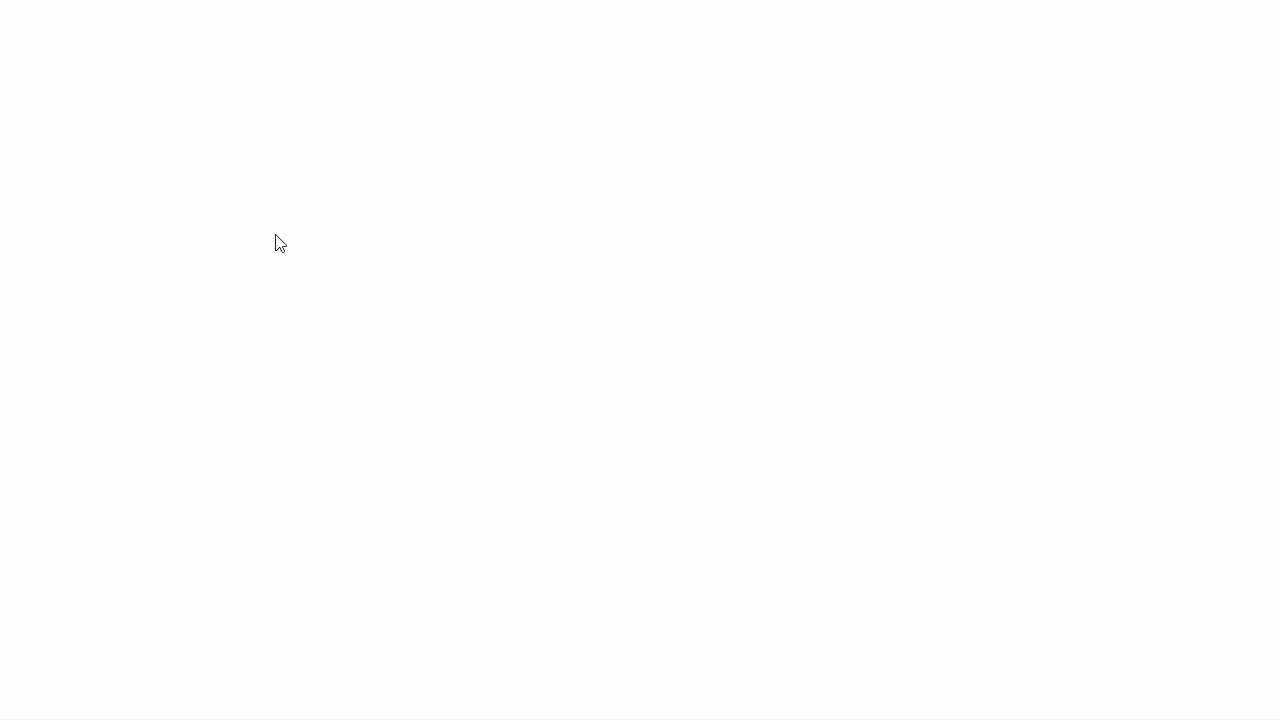
pyautogui.click(262, 215)
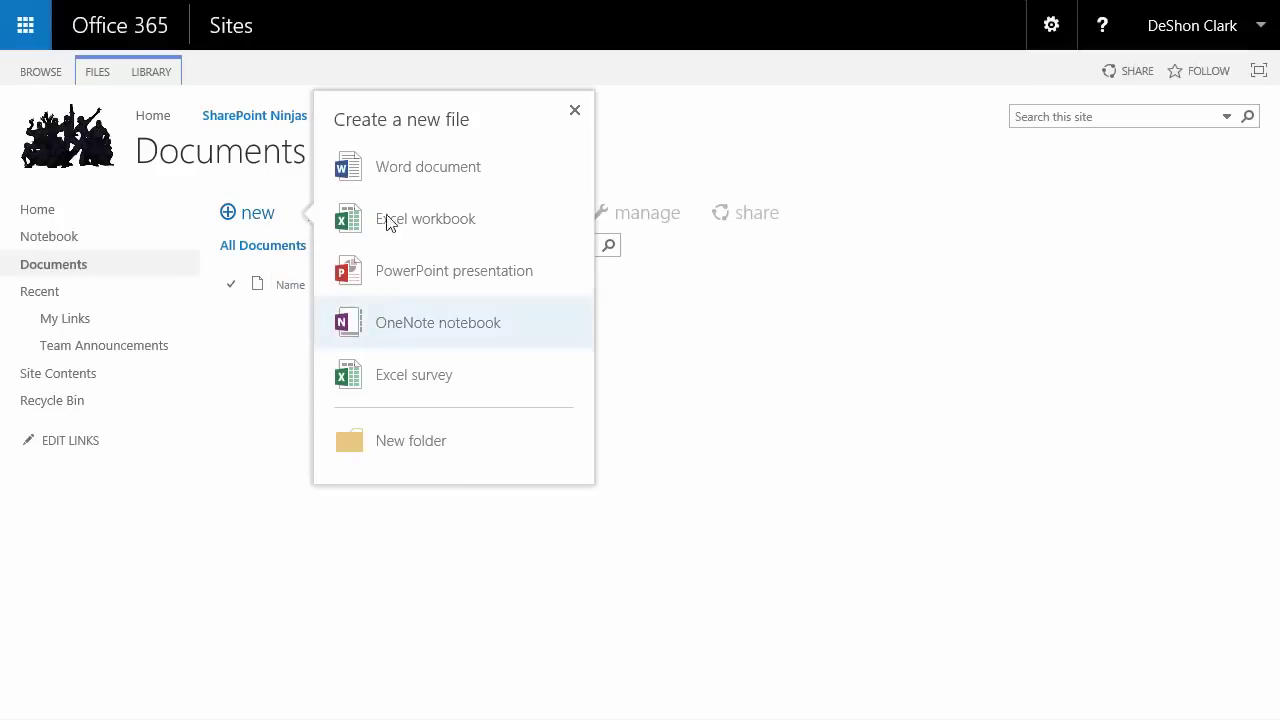
pyautogui.click(406, 186)
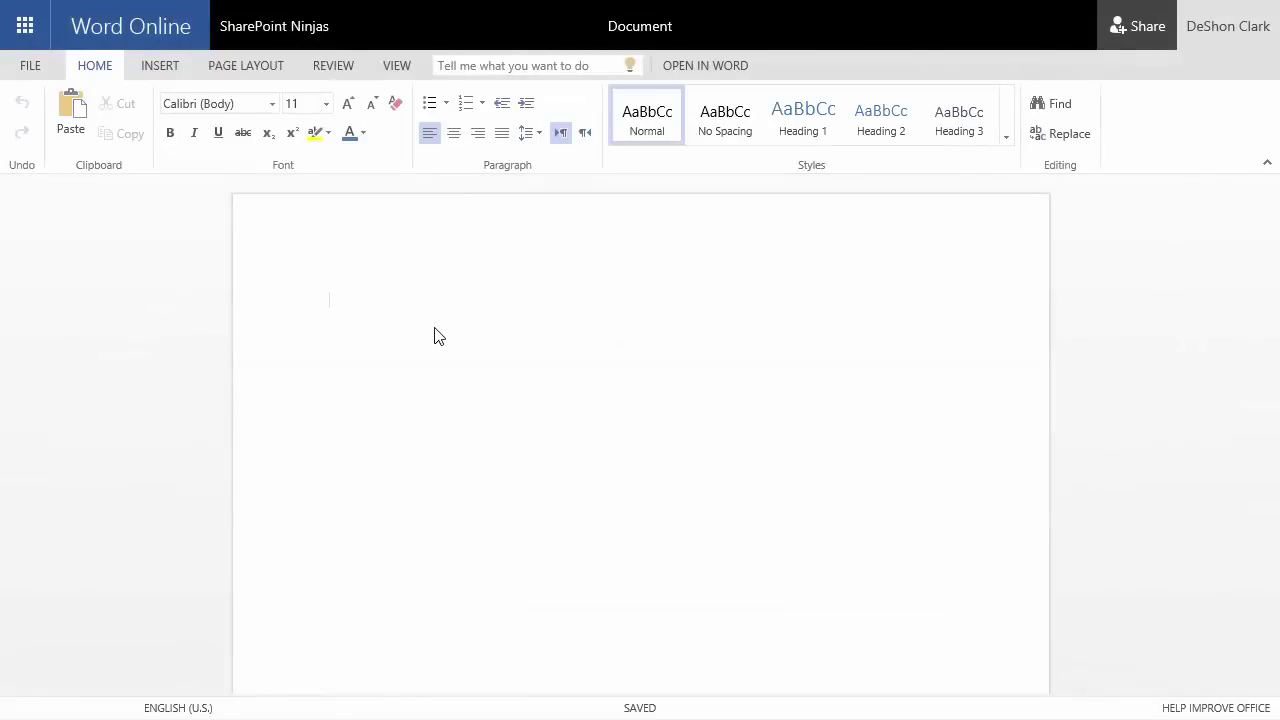
# Check the FILE > Save As options to confirm the document autosaves
pyautogui.write('jgofsdjgjsiofdg')
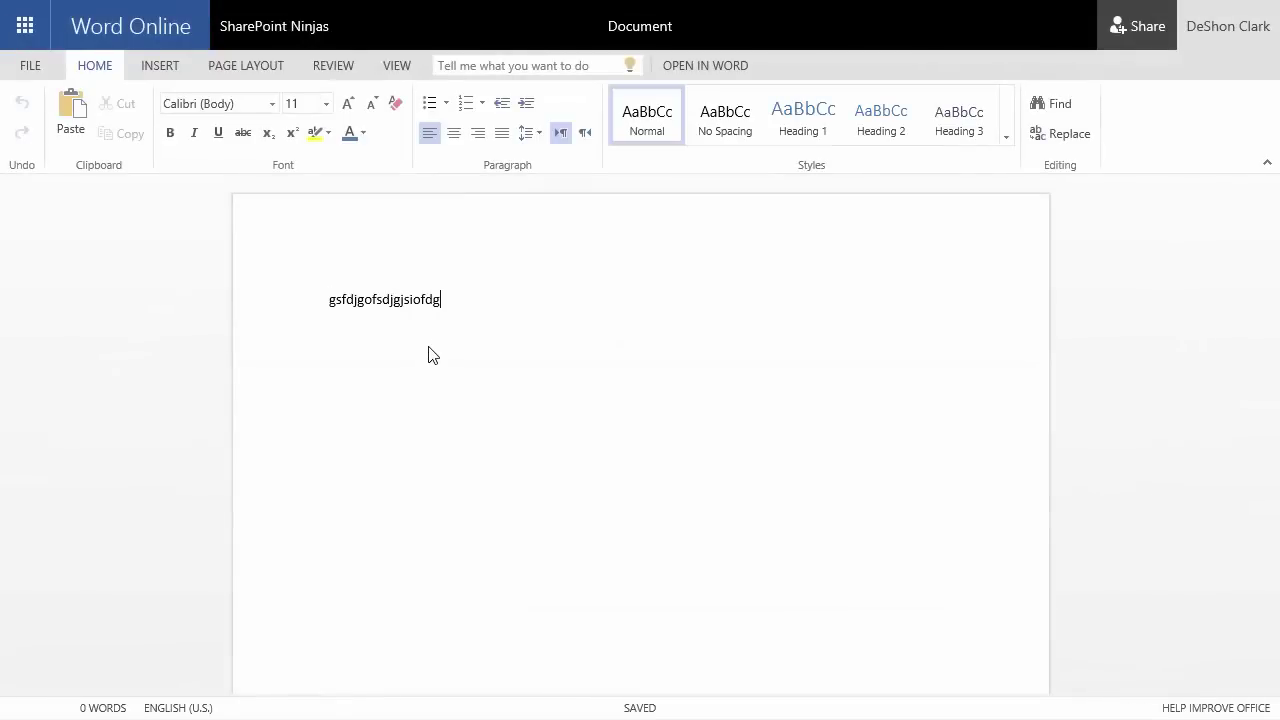
pyautogui.click(9, 66)
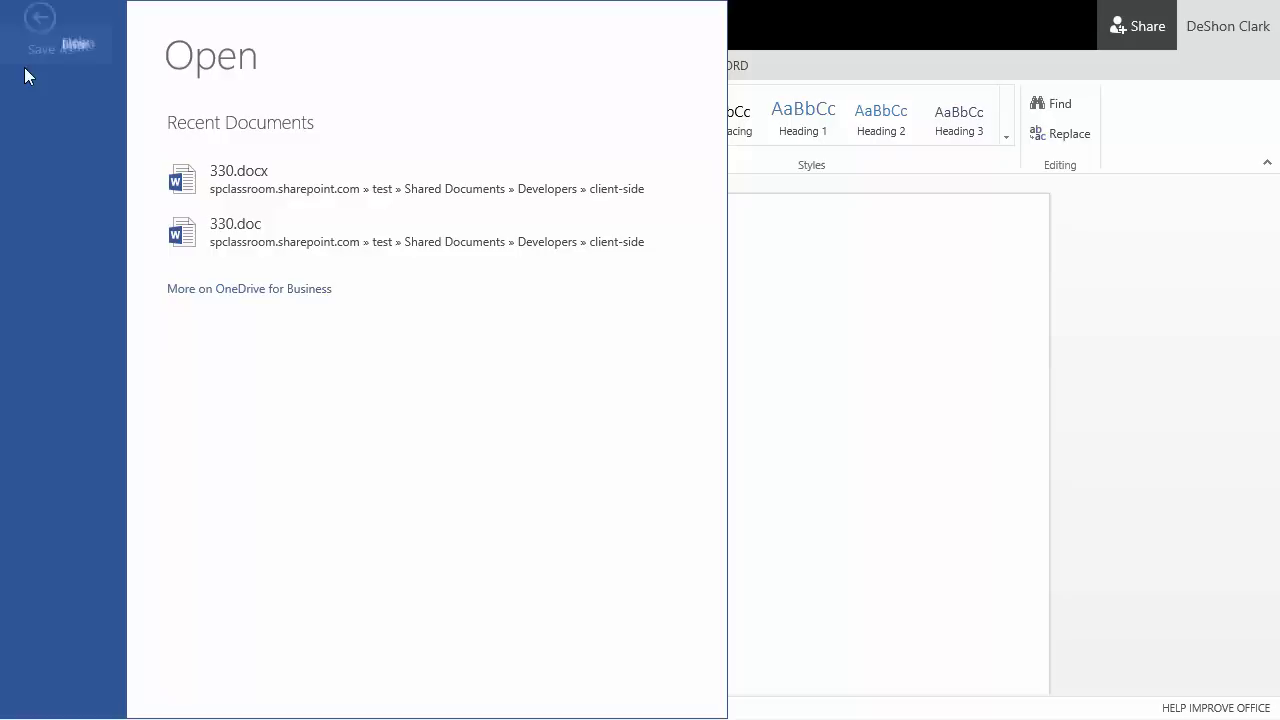
pyautogui.click(908, 398)
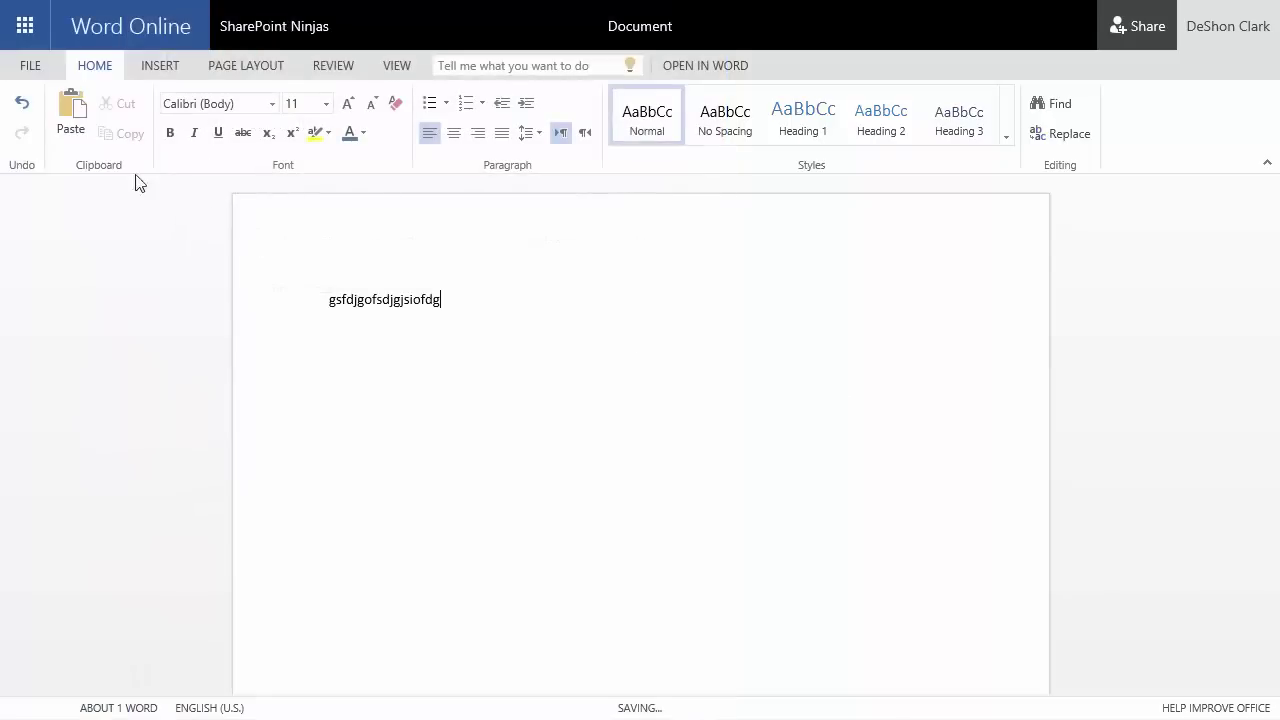
pyautogui.click(32, 66)
pyautogui.click(52, 240)
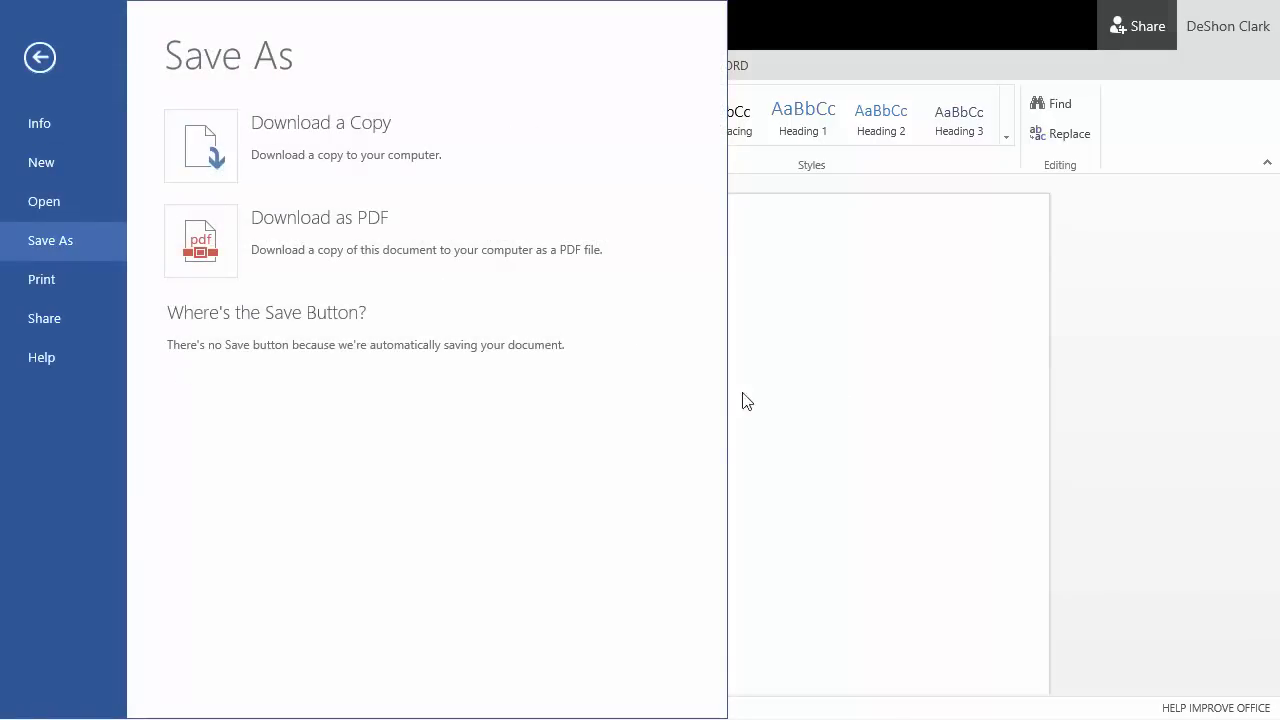
pyautogui.click(860, 414)
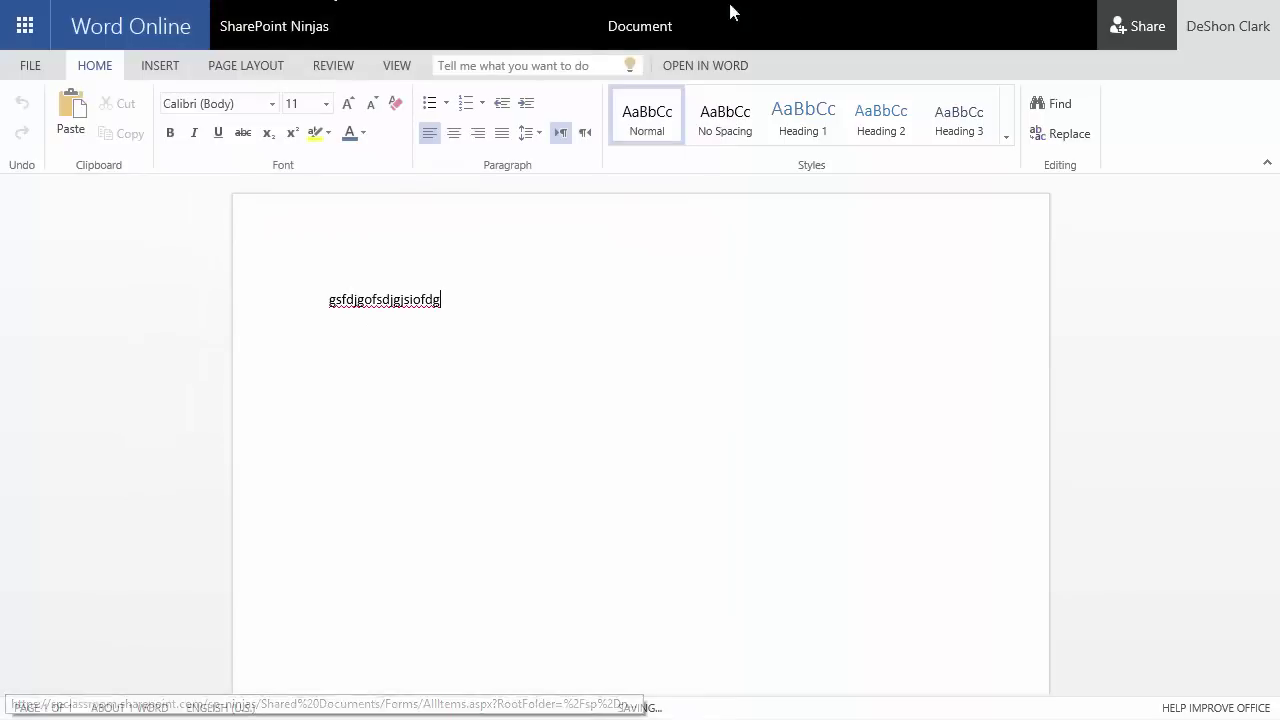
# Rename the document title to the author's first name followed by 'Test'
pyautogui.click(658, 26)
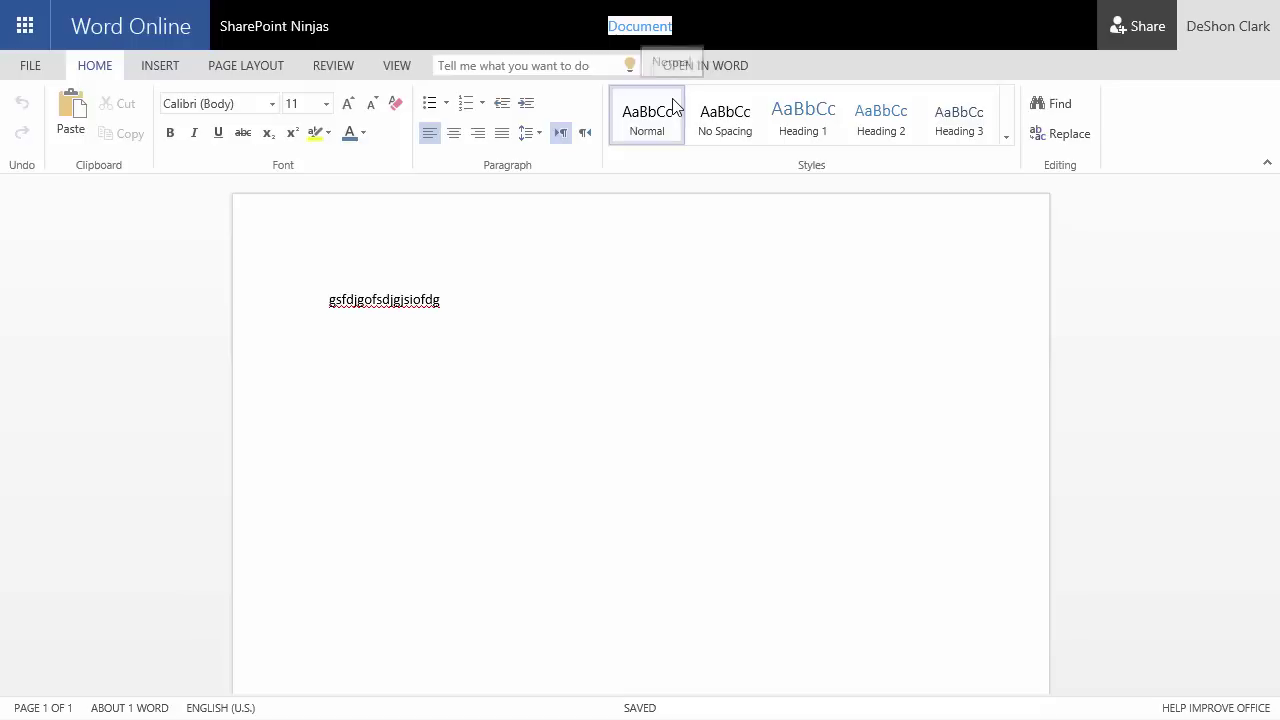
pyautogui.write('Desho')
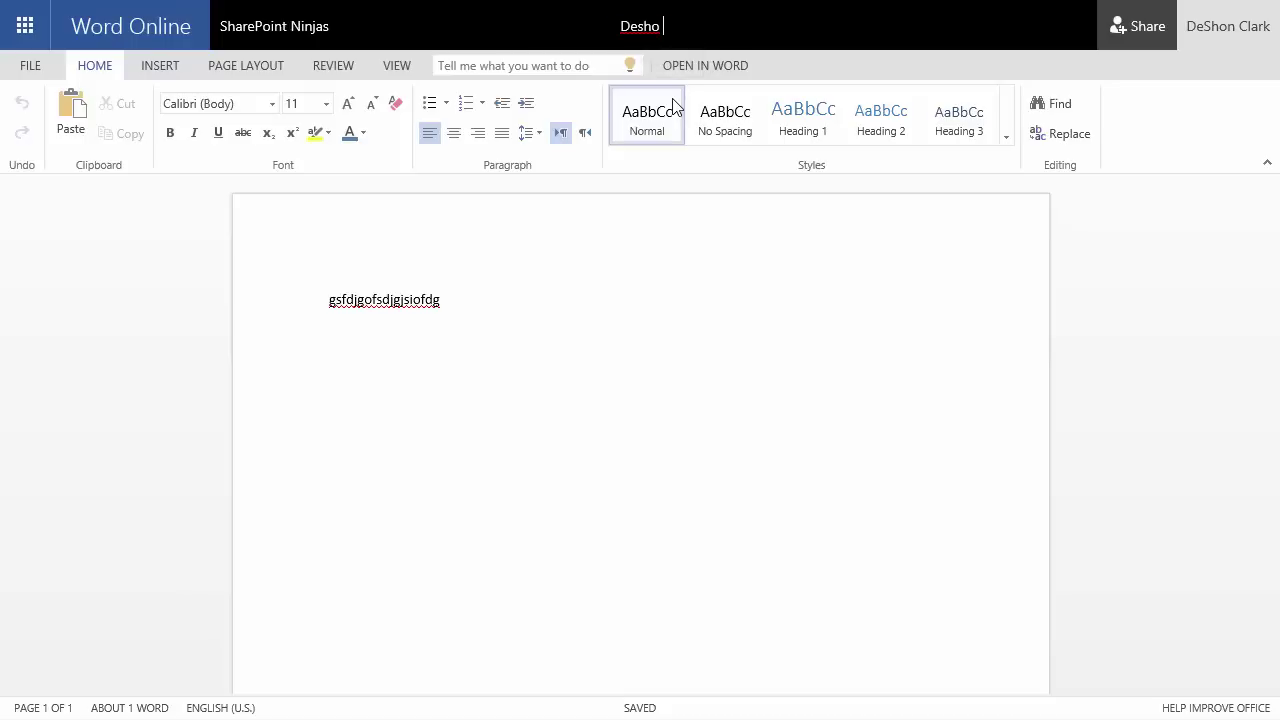
pyautogui.write('n Test')
pyautogui.rightClick(645, 29)
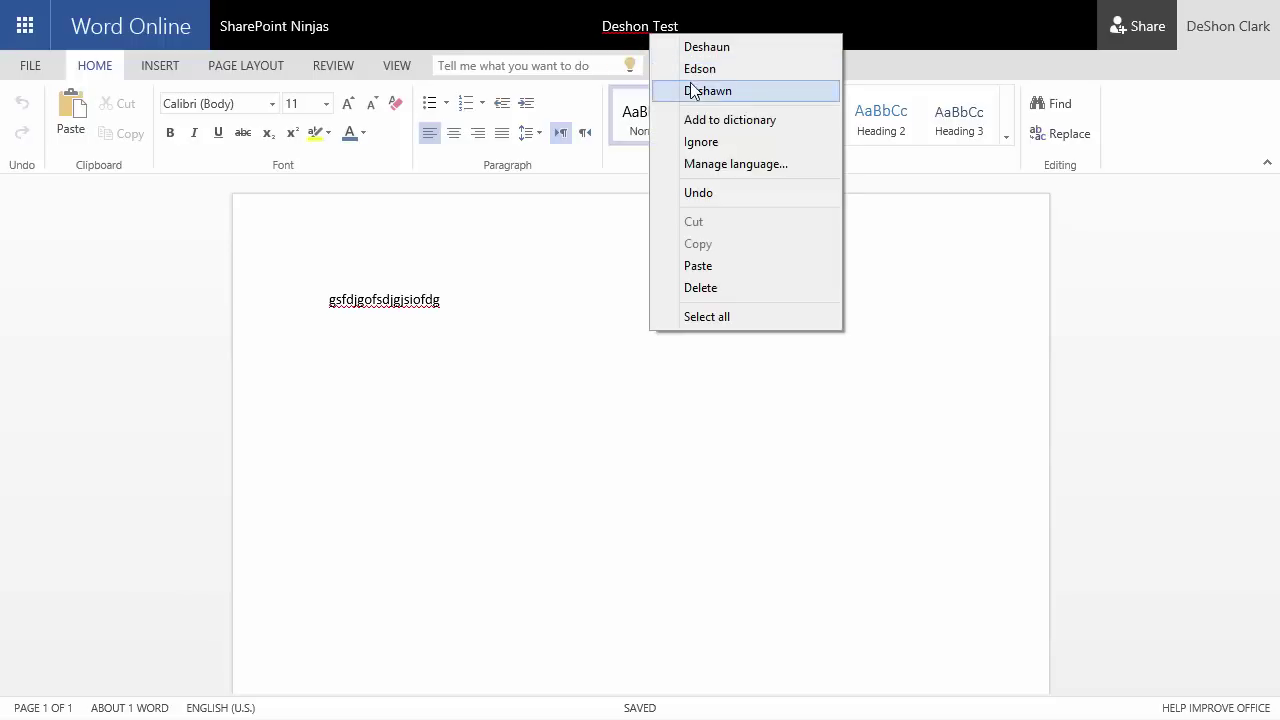
pyautogui.click(617, 27)
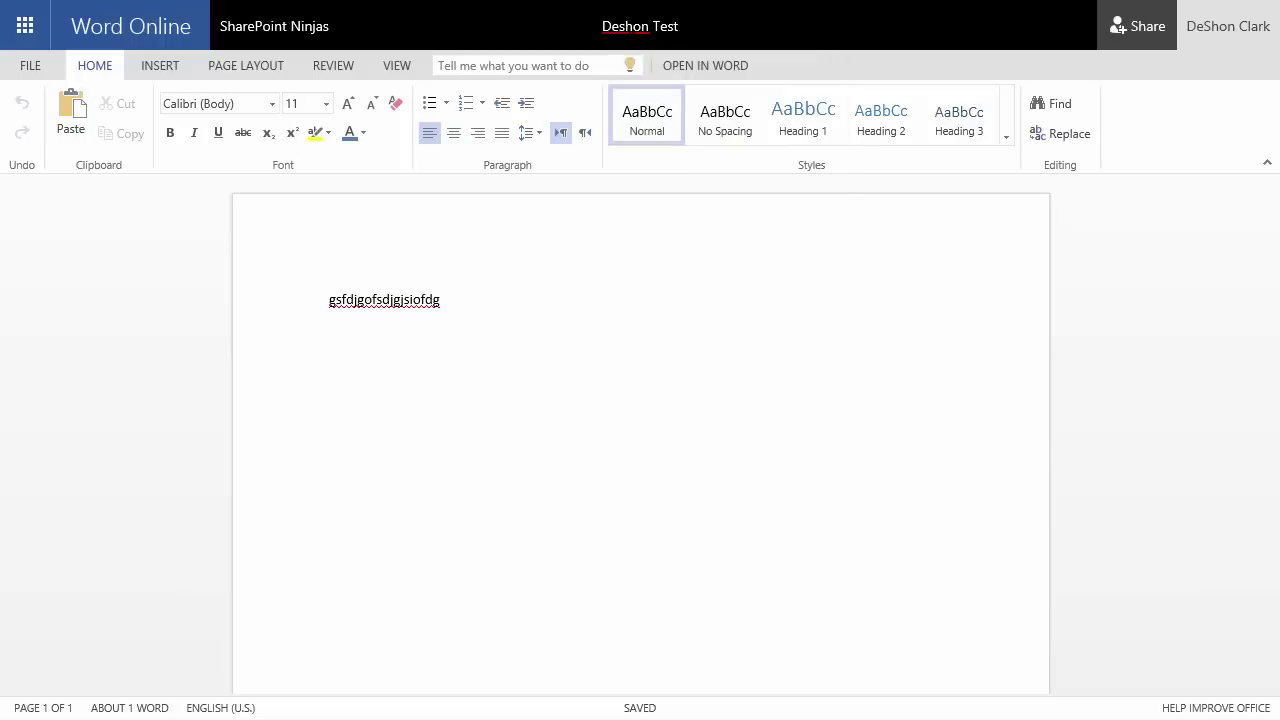
pyautogui.press('BackSpace')
pyautogui.write('S')
pyautogui.click(300, 32)
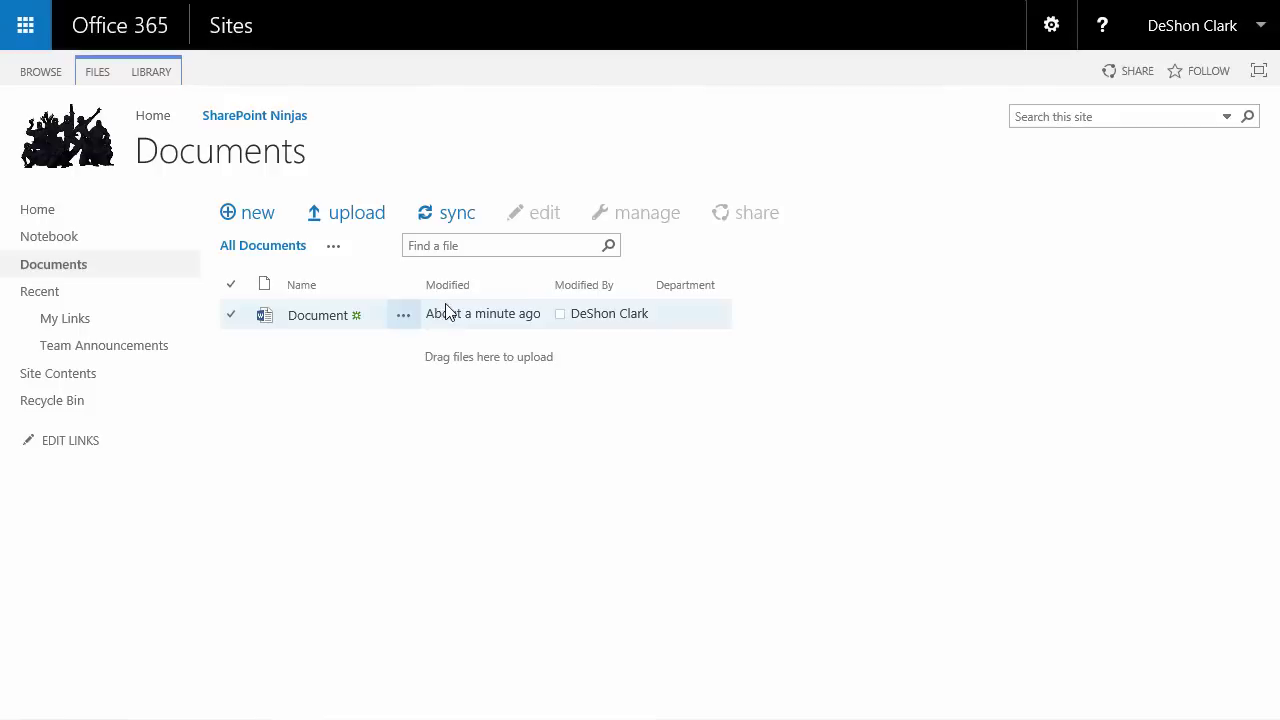
# Open the document's Edit Properties form and cancel the empty Department term picker
pyautogui.click(404, 317)
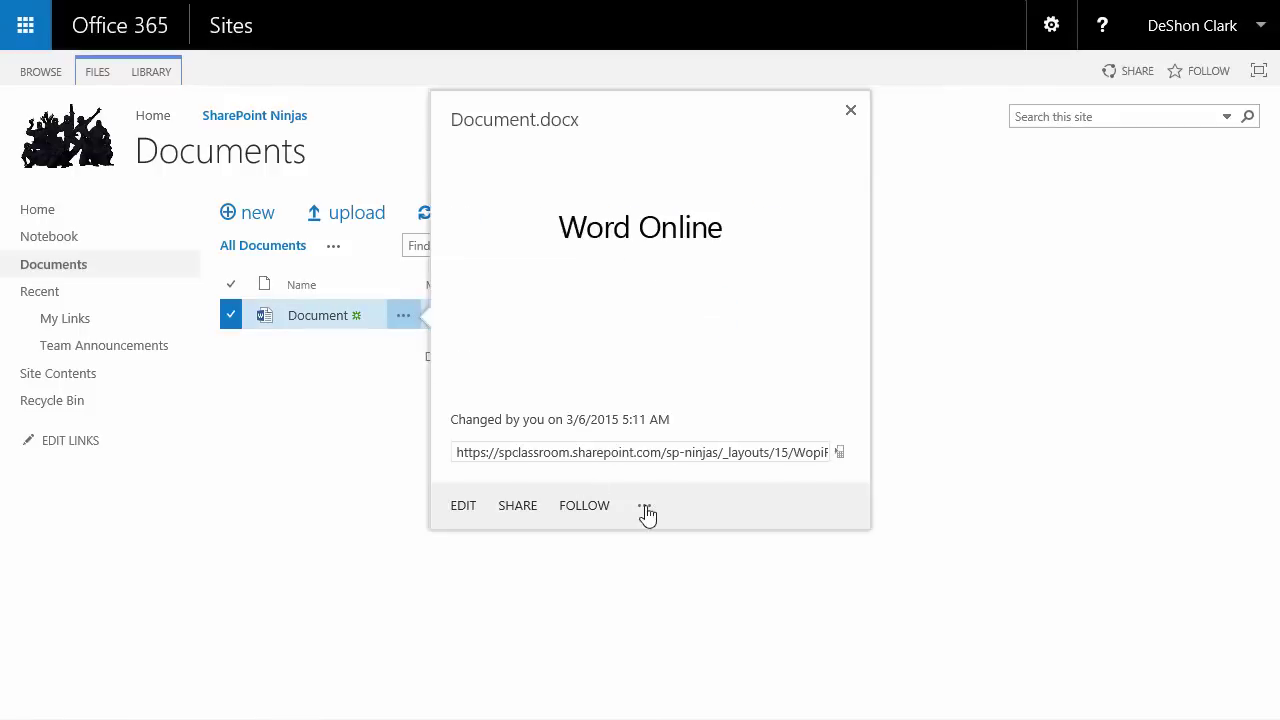
pyautogui.click(644, 536)
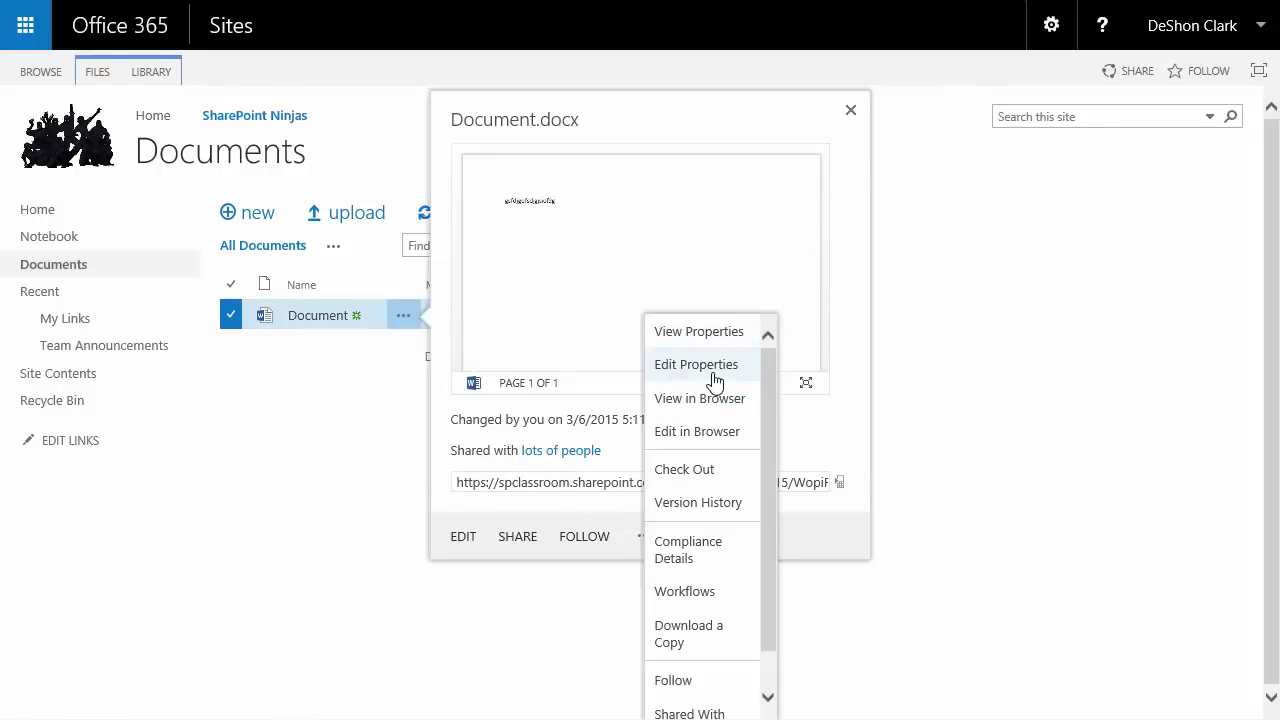
pyautogui.click(714, 368)
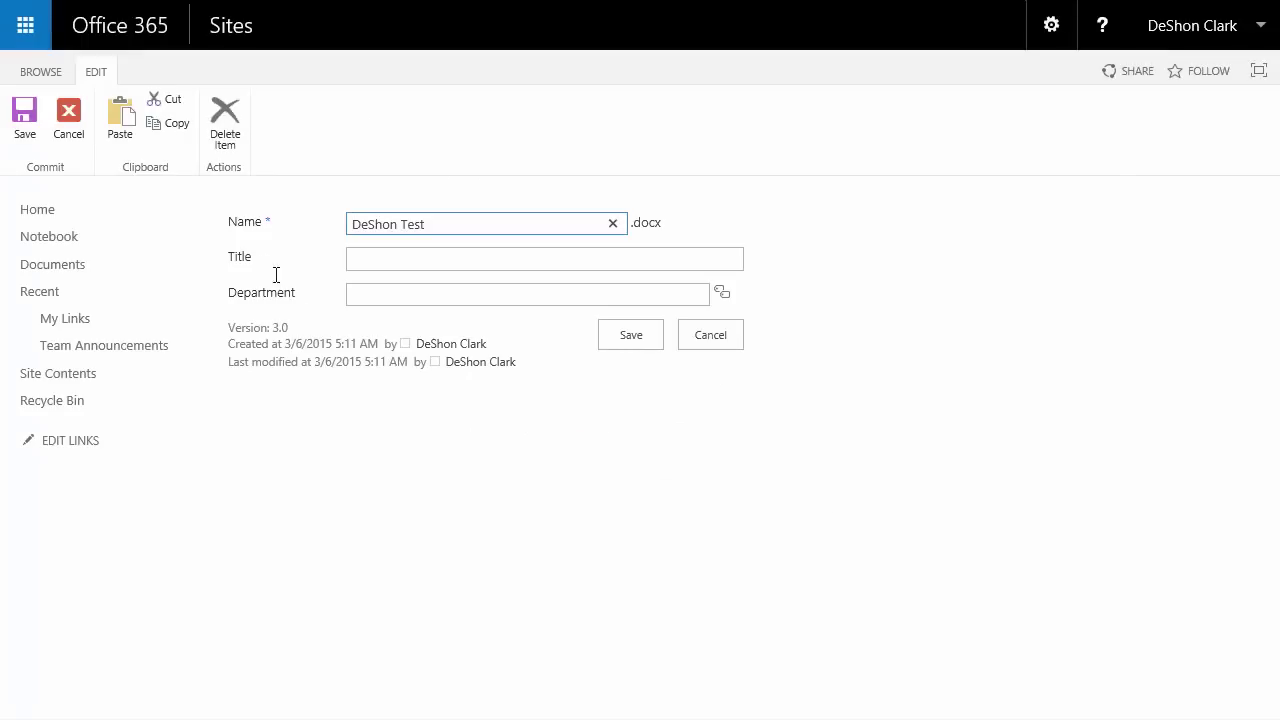
pyautogui.click(724, 294)
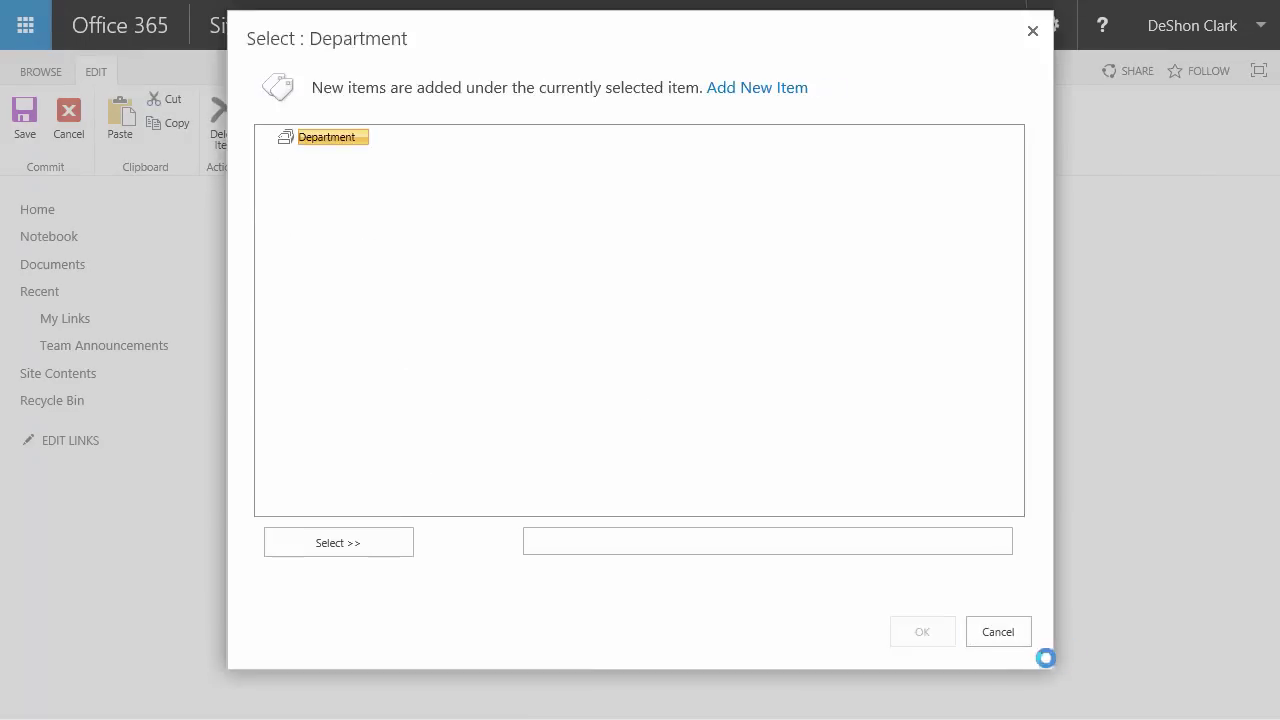
pyautogui.click(998, 633)
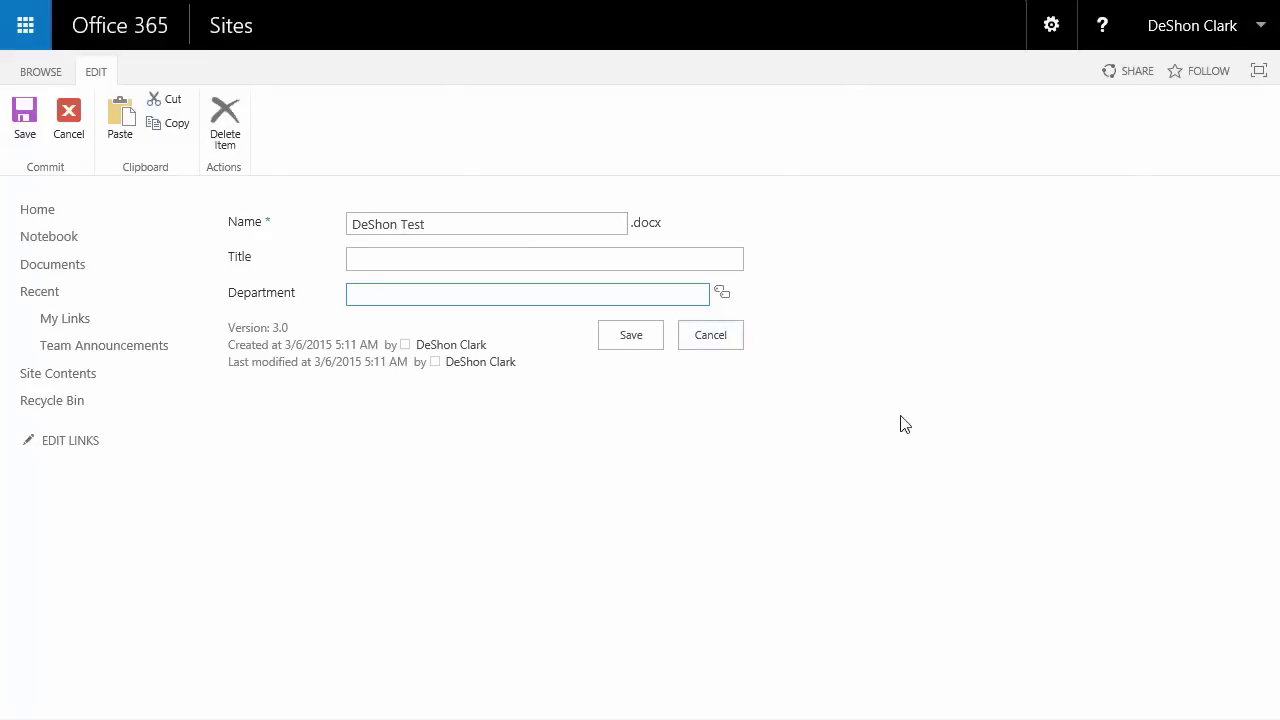
# Go to Site settings > Term store management and select People > Department
pyautogui.click(1051, 25)
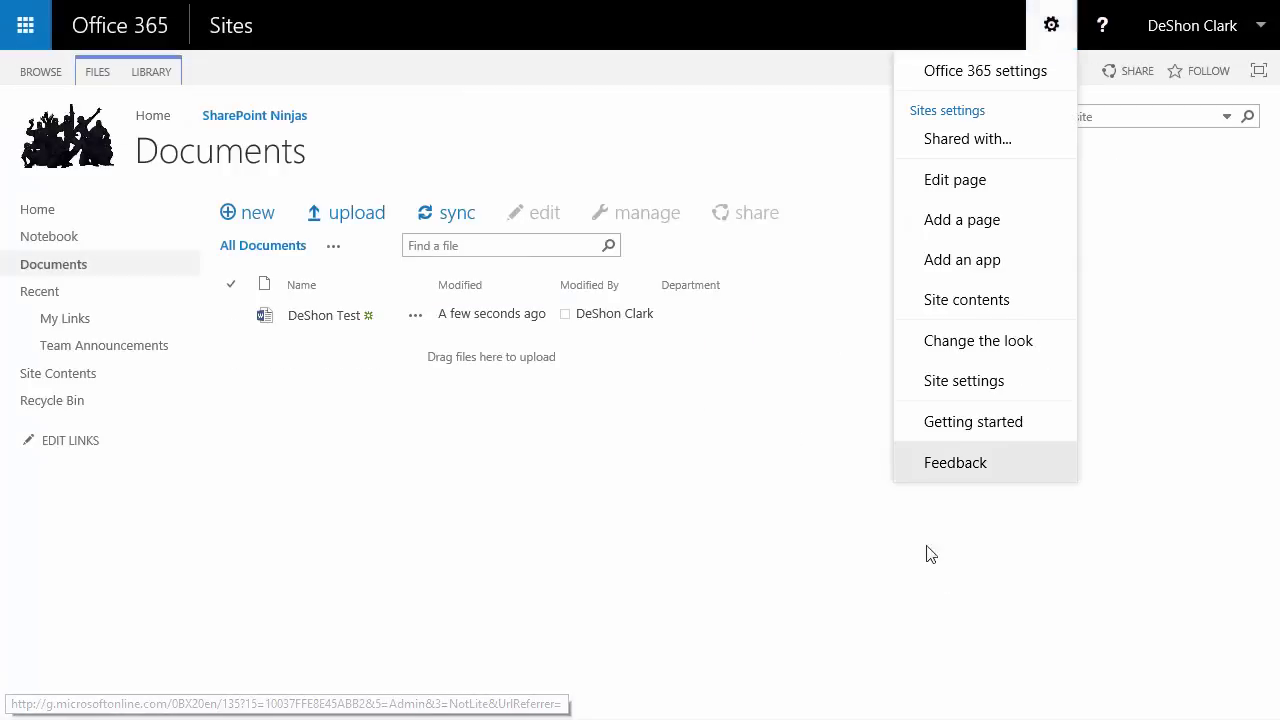
pyautogui.click(965, 391)
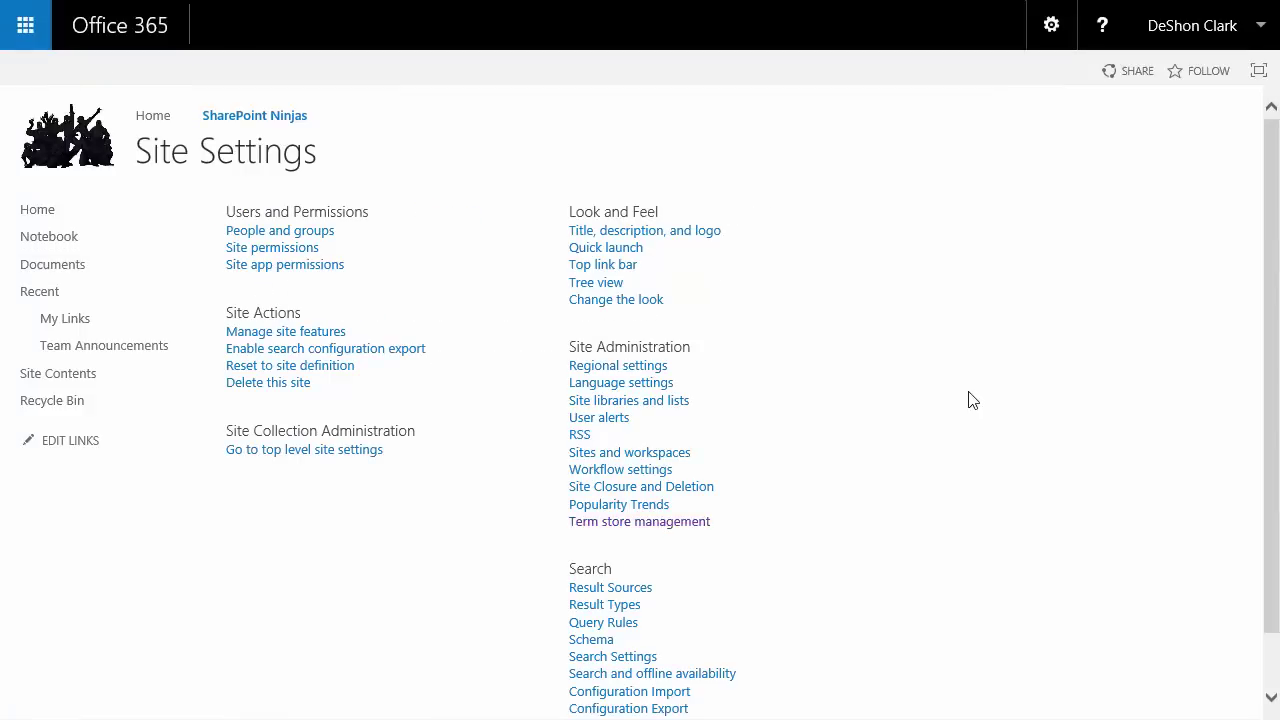
pyautogui.click(666, 521)
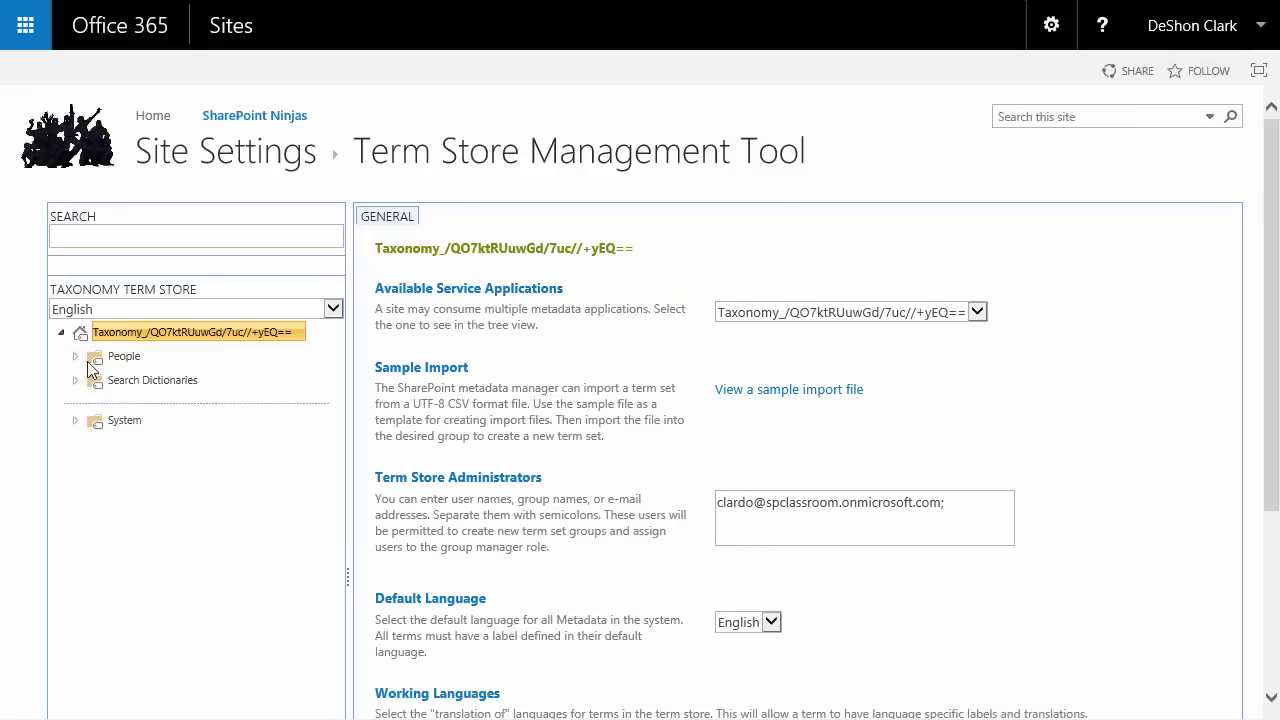
pyautogui.click(77, 357)
pyautogui.click(151, 380)
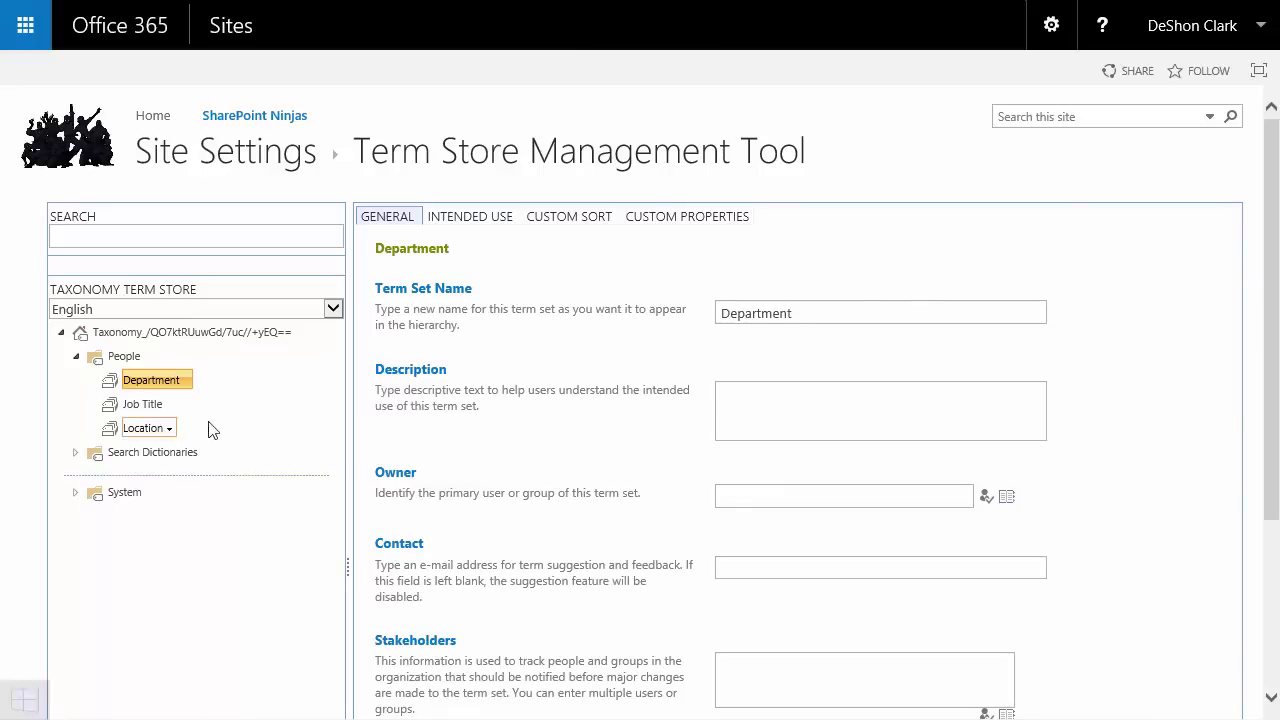
# Create the Department terms Accounting and SharePoint Ninjas
pyautogui.click(188, 386)
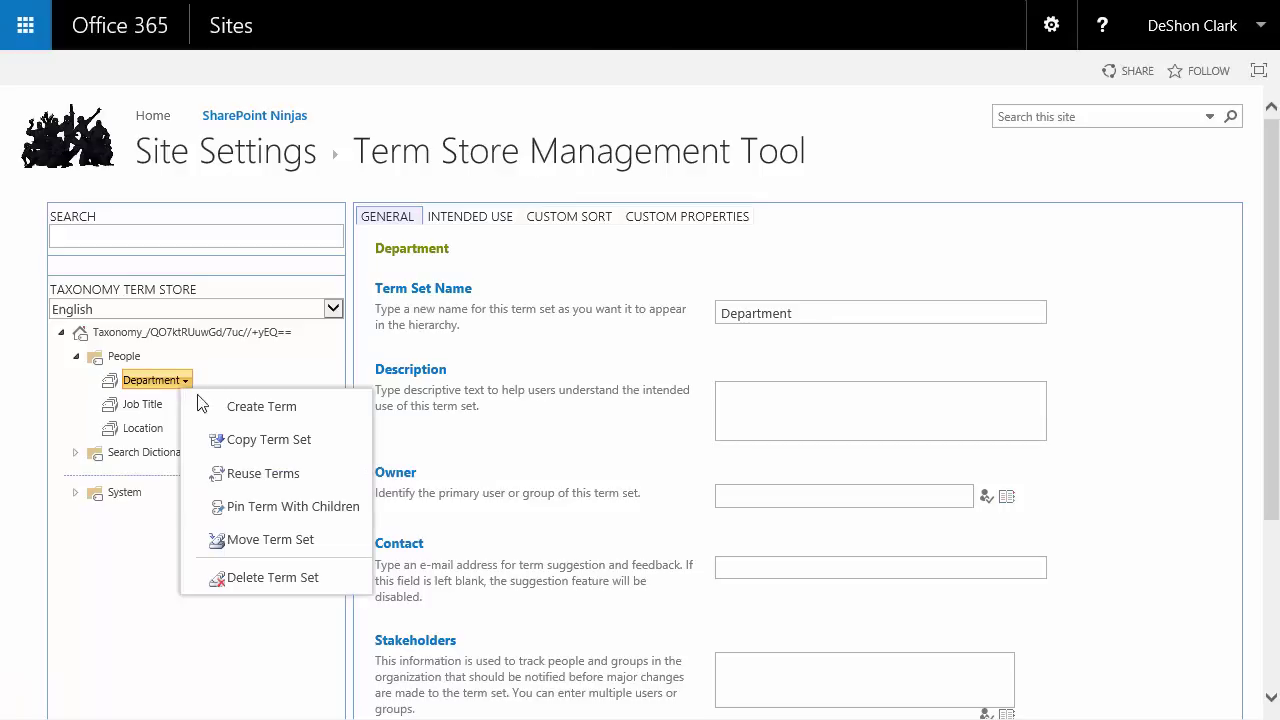
pyautogui.click(286, 408)
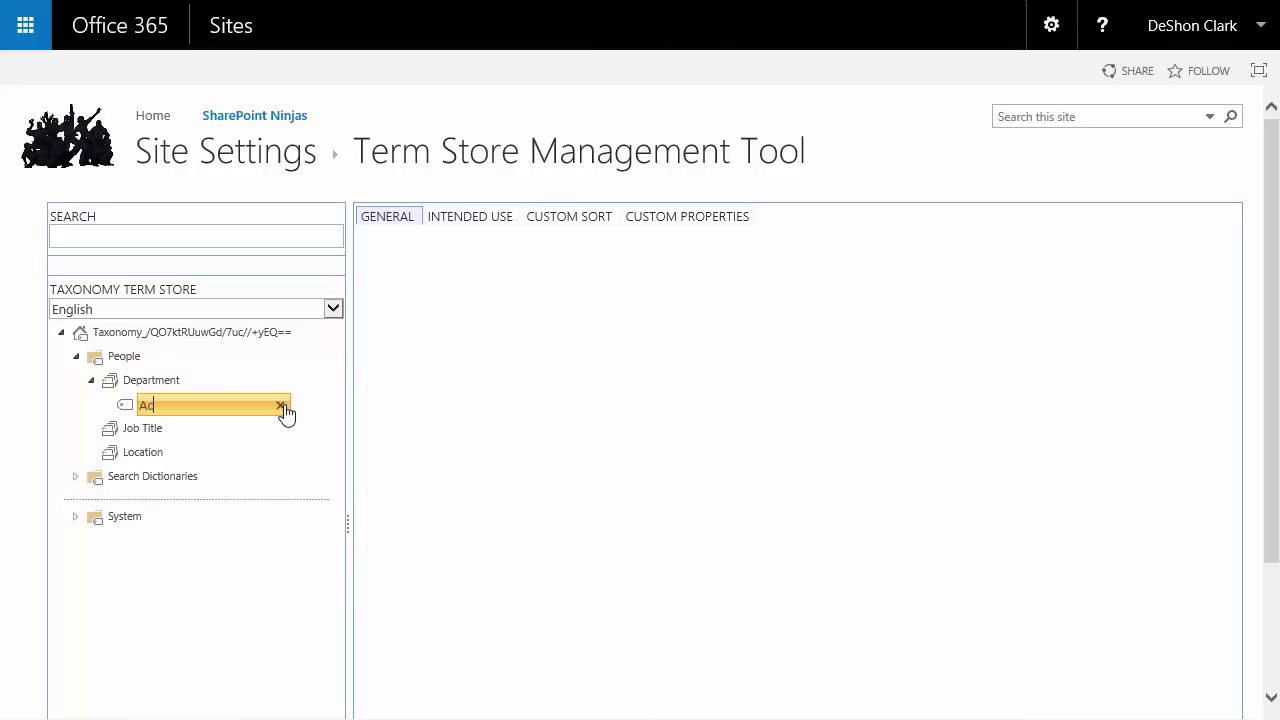
pyautogui.write('Accounting')
pyautogui.press('Return')
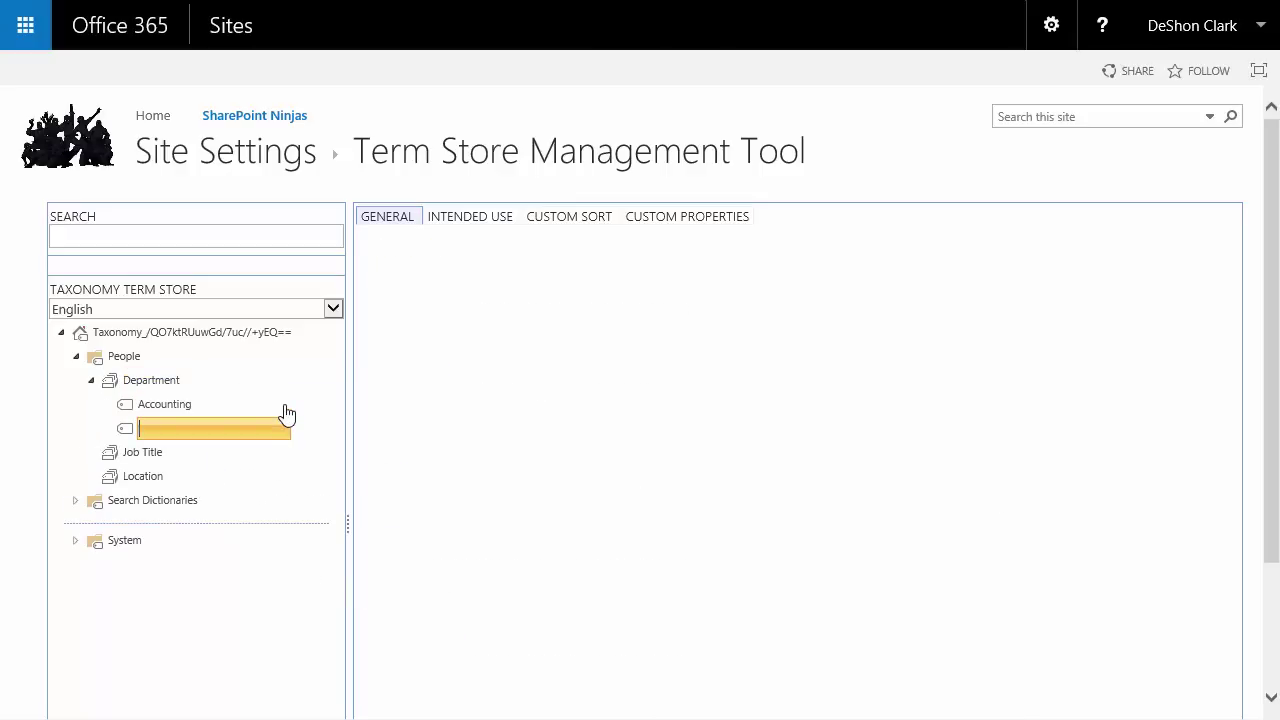
pyautogui.write('SharePoint Ninjas')
pyautogui.press('Return')
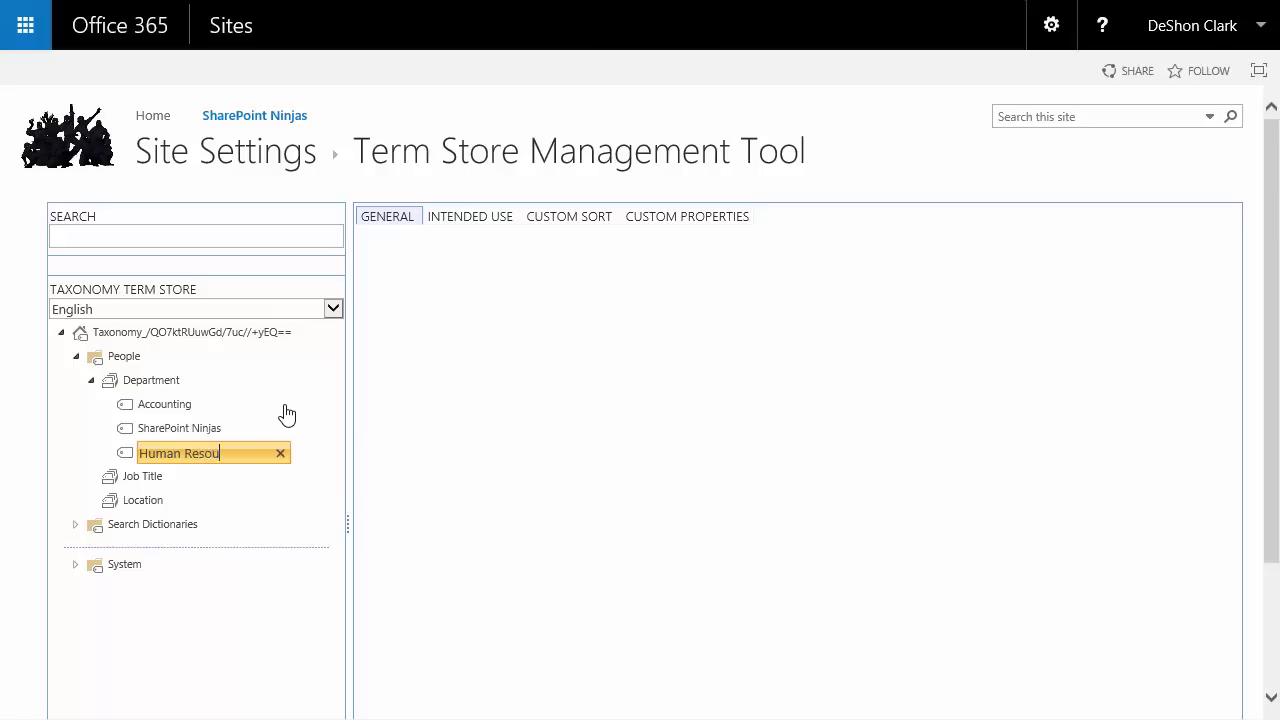
# Add the terms Human Resources, Operations, Information Technology and Marketing to Department
pyautogui.press('Return')
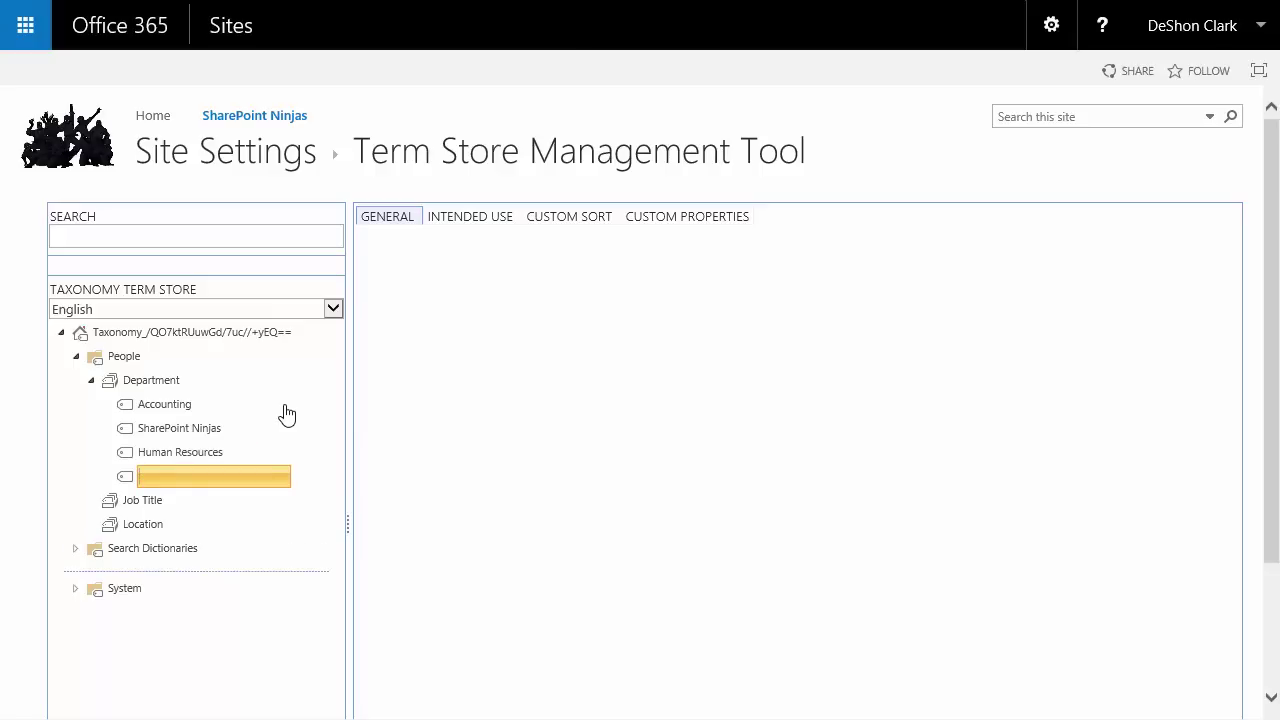
pyautogui.write('Operations')
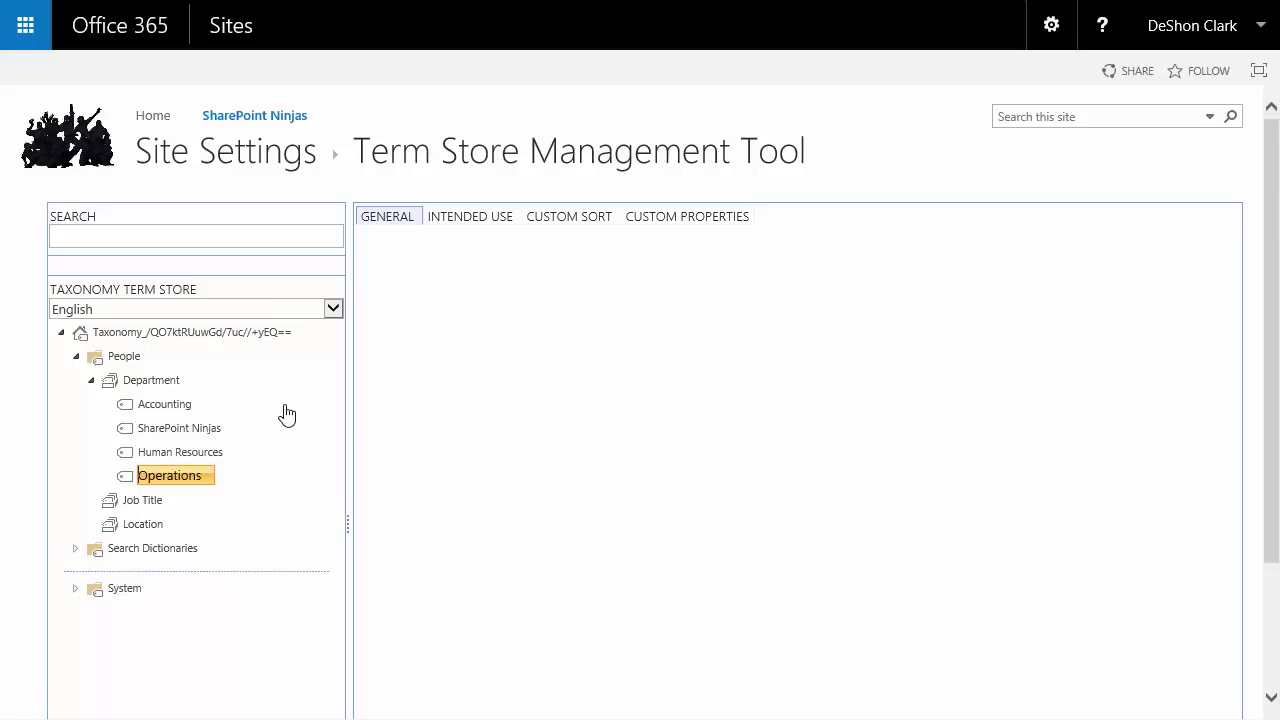
pyautogui.press('Return')
pyautogui.write('Information Technolog')
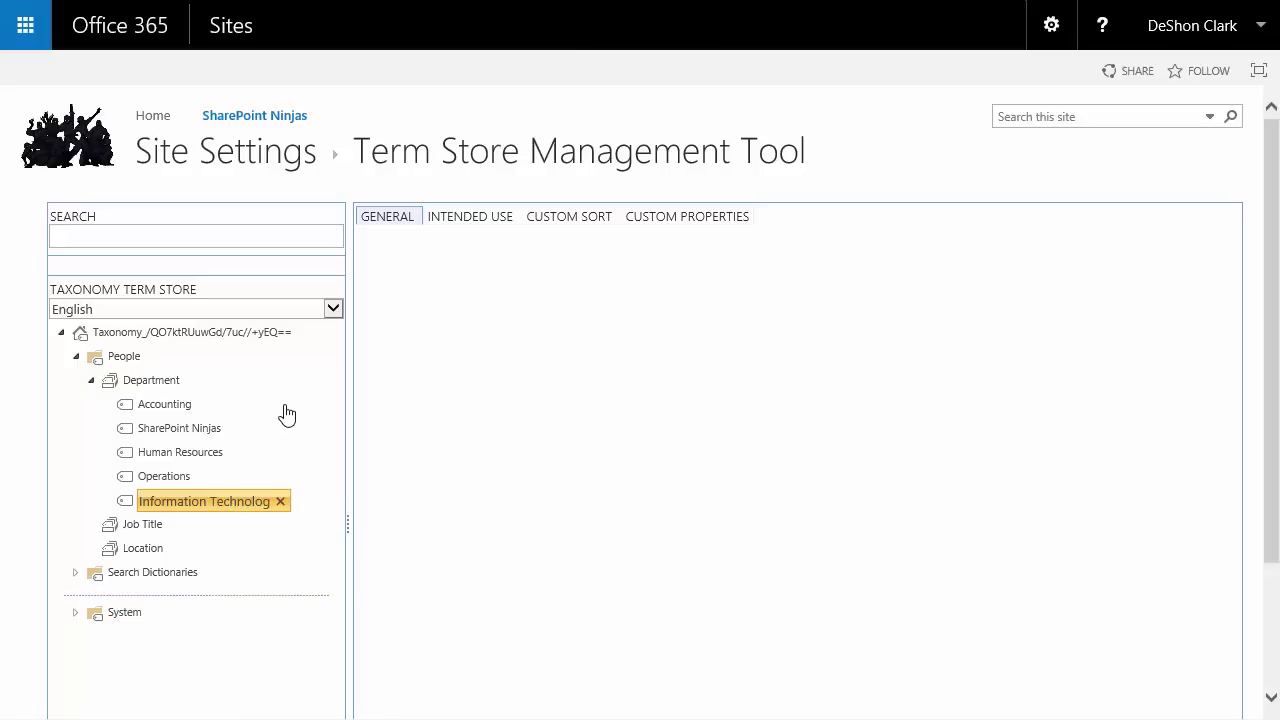
pyautogui.write('y')
pyautogui.press('Return')
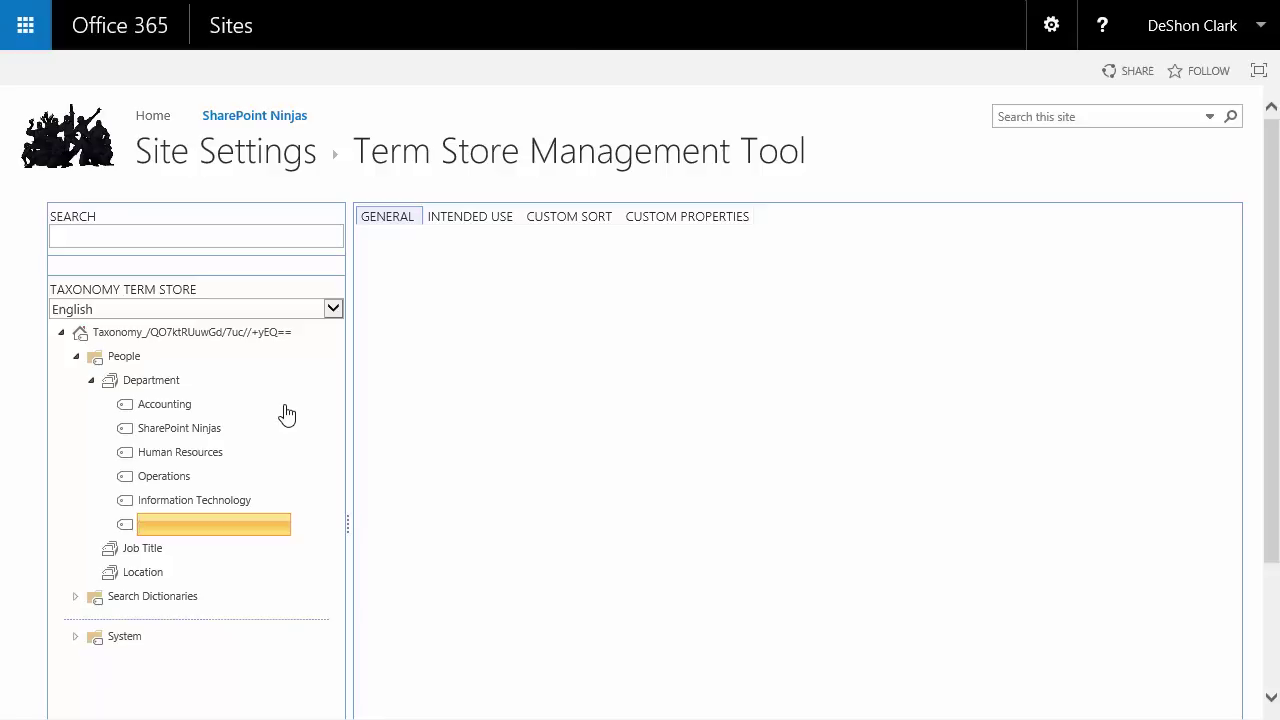
pyautogui.write('Mar')
pyautogui.moveTo(348, 484); pyautogui.dragTo(353, 484)
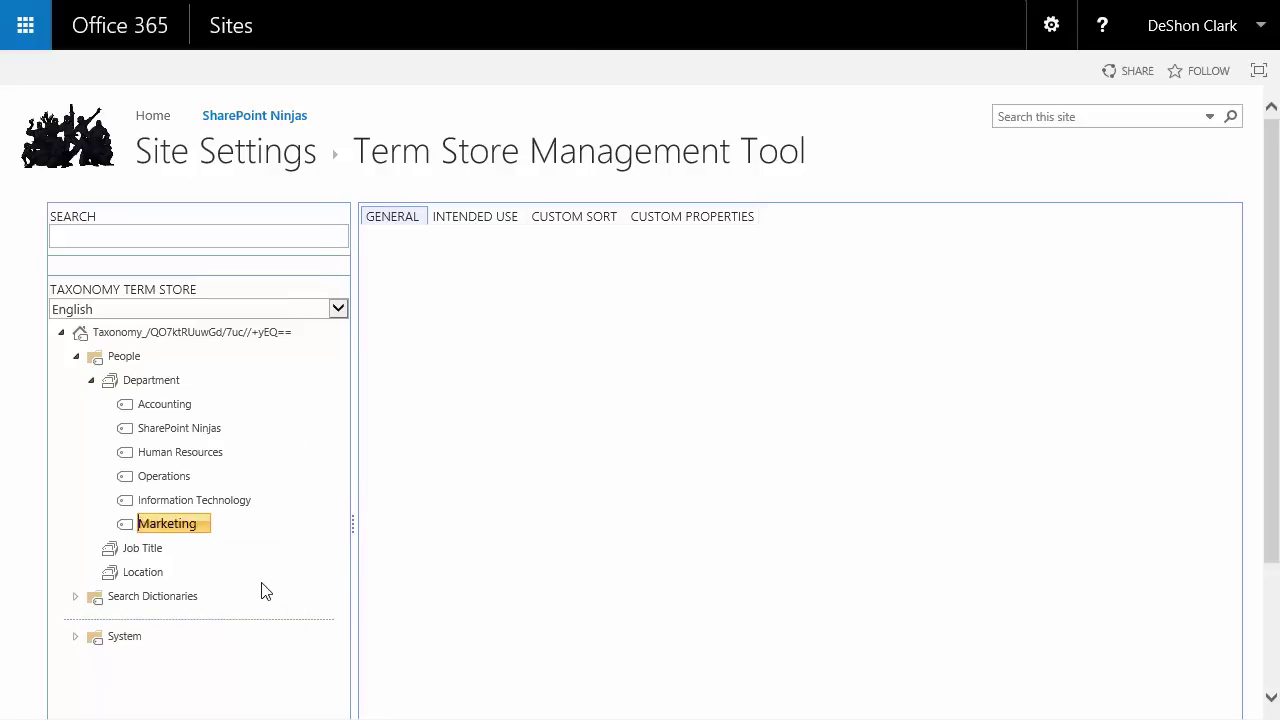
pyautogui.press('Return')
pyautogui.press('Escape')
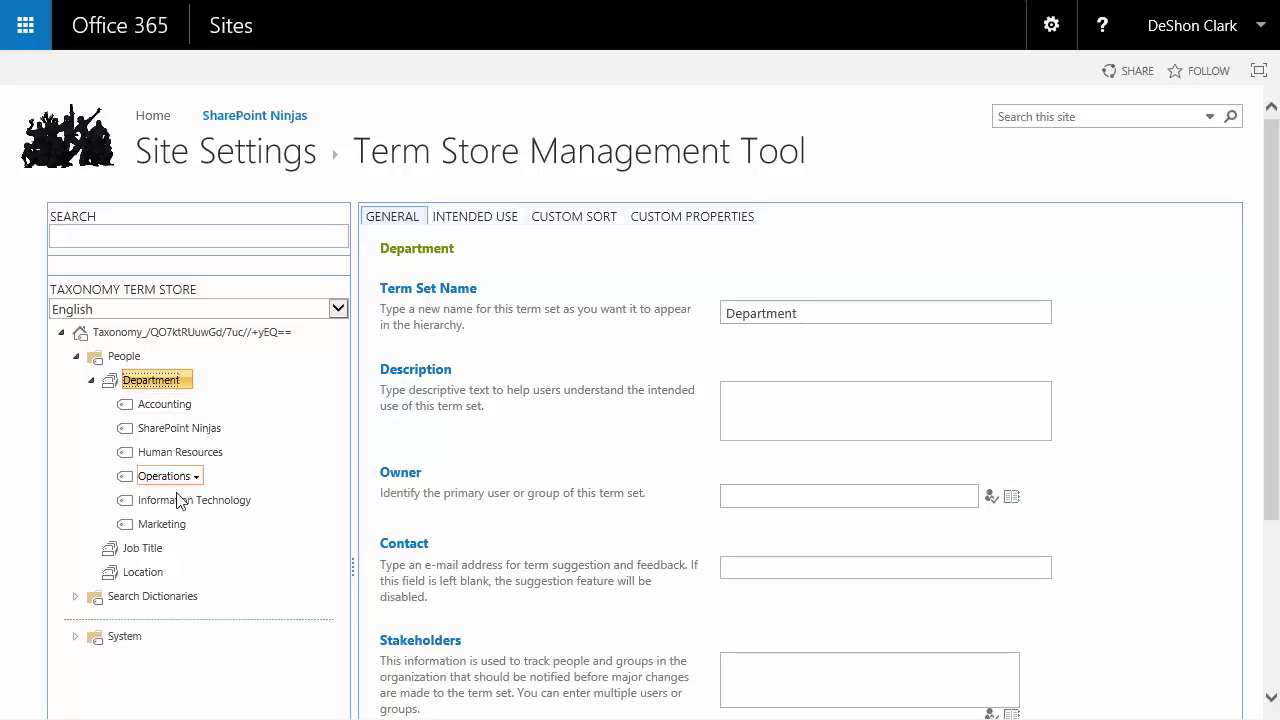
# Select the Taxonomy root node, then bring up the Office 365 app launcher
pyautogui.moveTo(183, 388)
pyautogui.moveTo(163, 507); pyautogui.dragTo(166, 503)
pyautogui.click(182, 333)
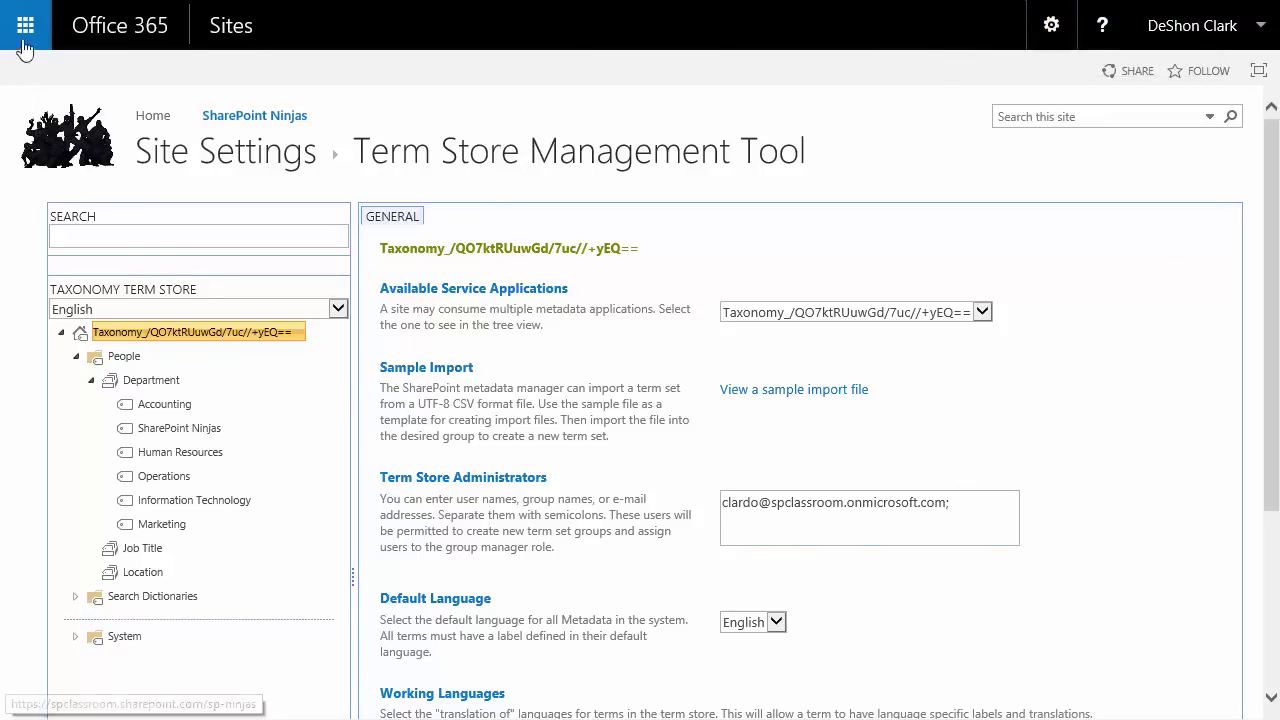
pyautogui.scroll(-3, 457, 352)
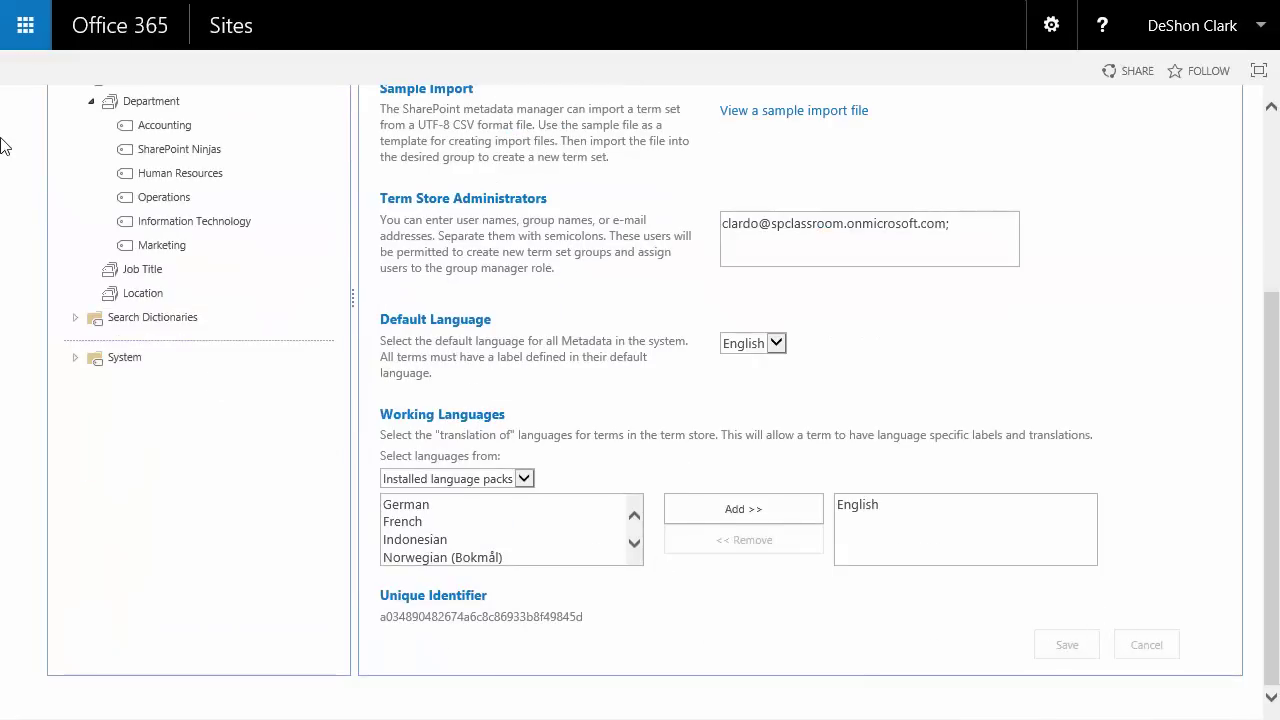
pyautogui.scroll(3, 4, 150)
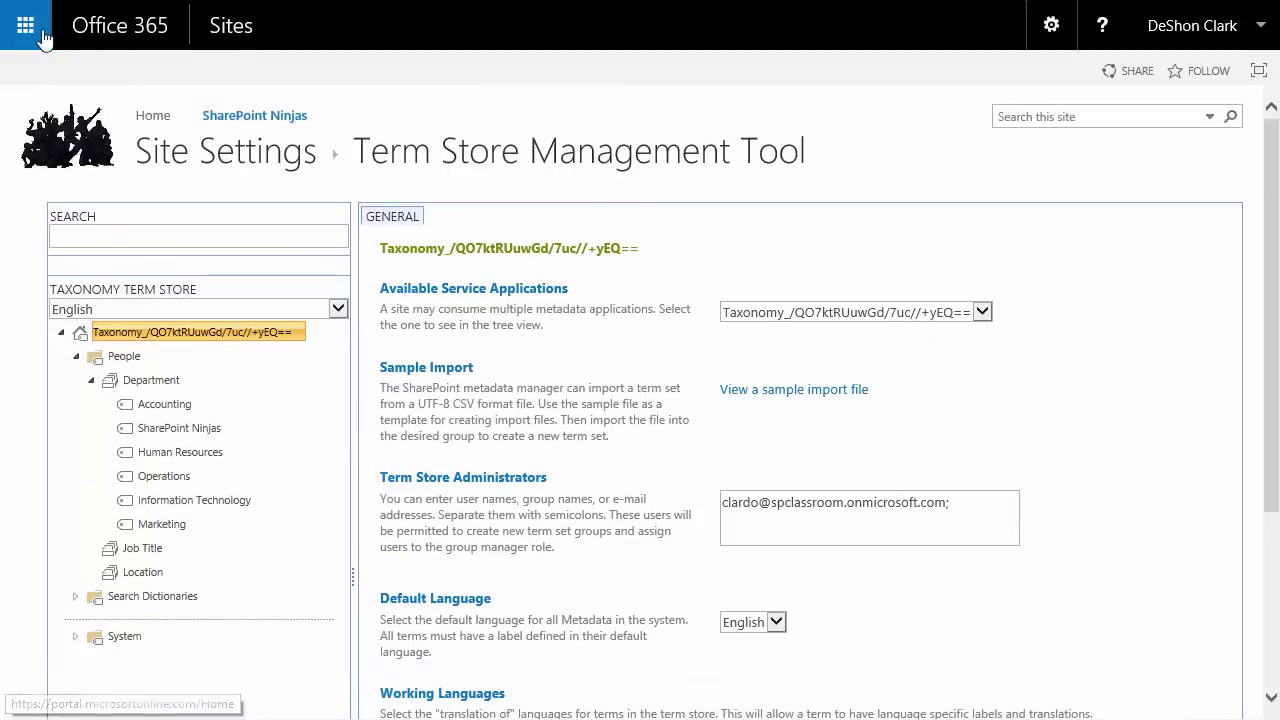
pyautogui.click(30, 33)
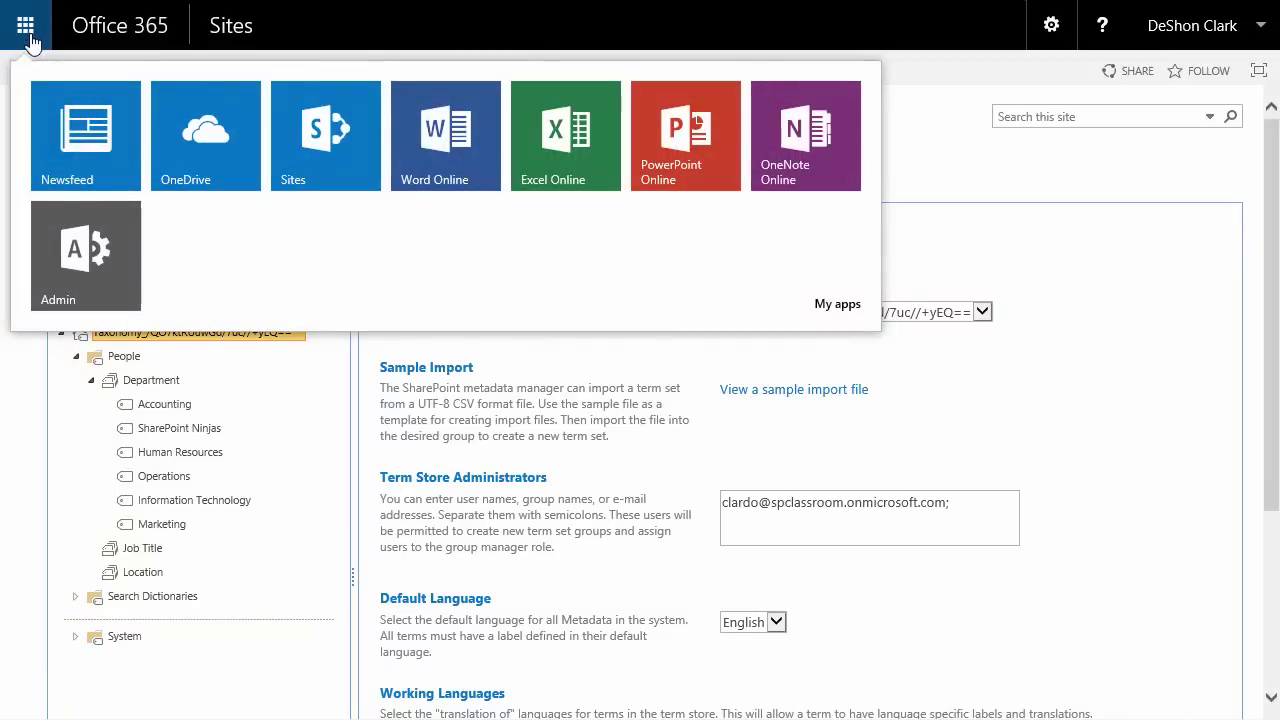
# Go to the Office 365 admin center and open the SharePoint admin center
pyautogui.click(80, 290)
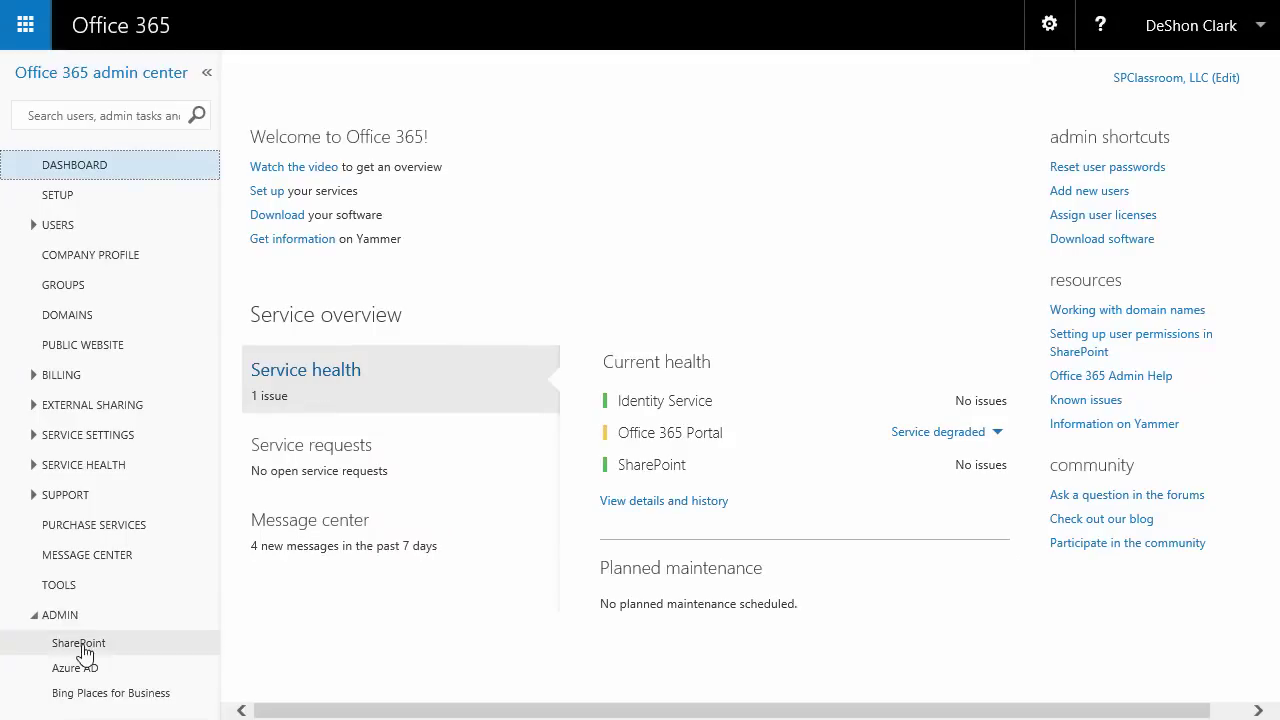
pyautogui.click(88, 648)
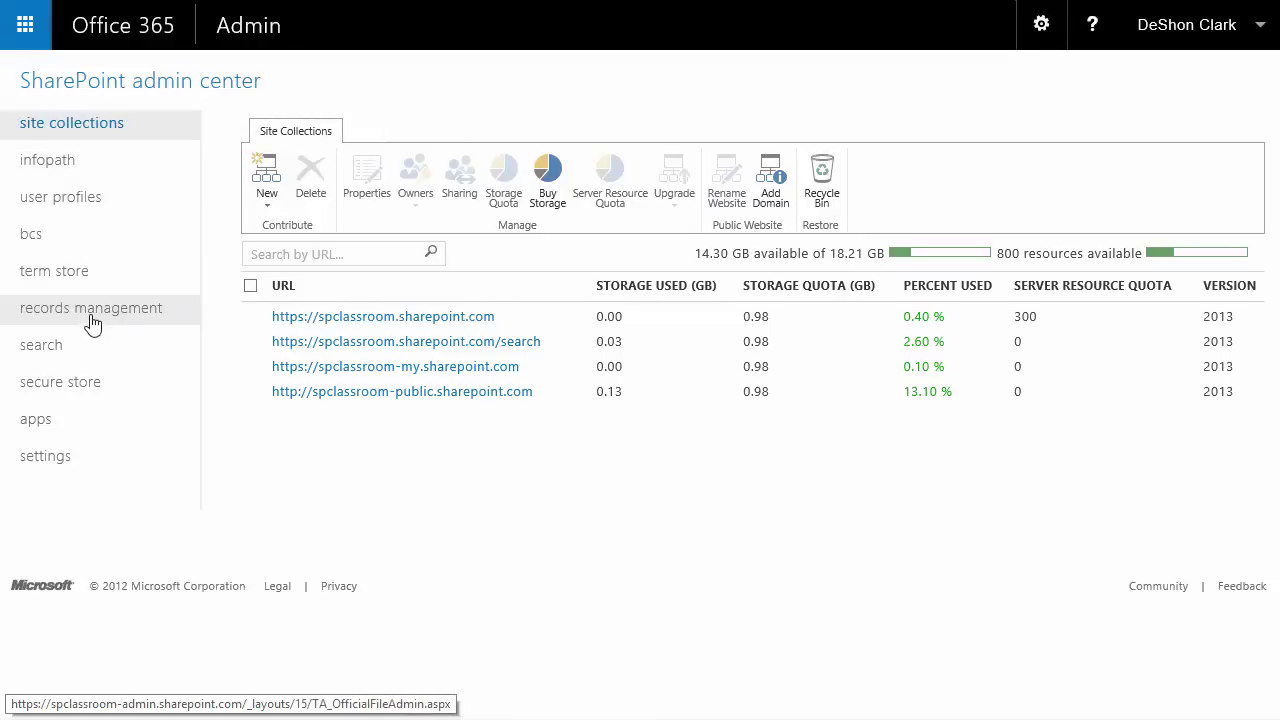
# In term store settings, add the signed-in user's name as Term Store Administrator, check it, and save
pyautogui.click(70, 274)
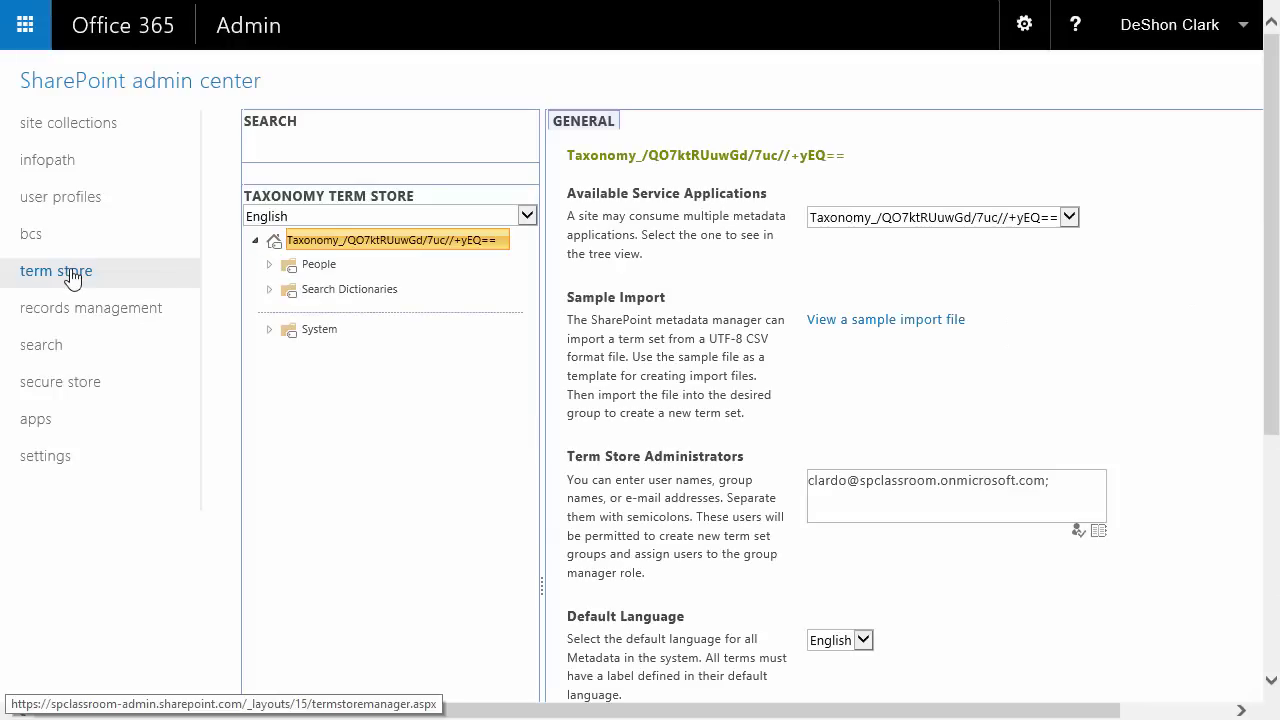
pyautogui.click(862, 494)
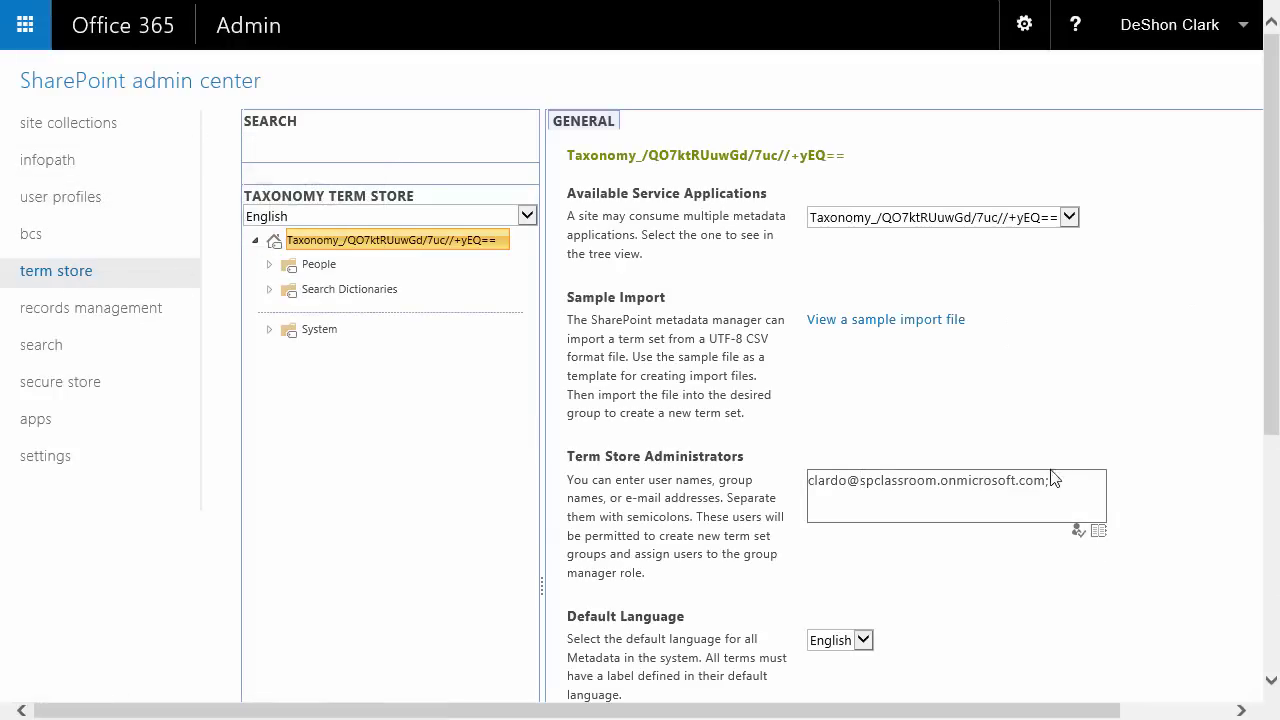
pyautogui.write('deshon')
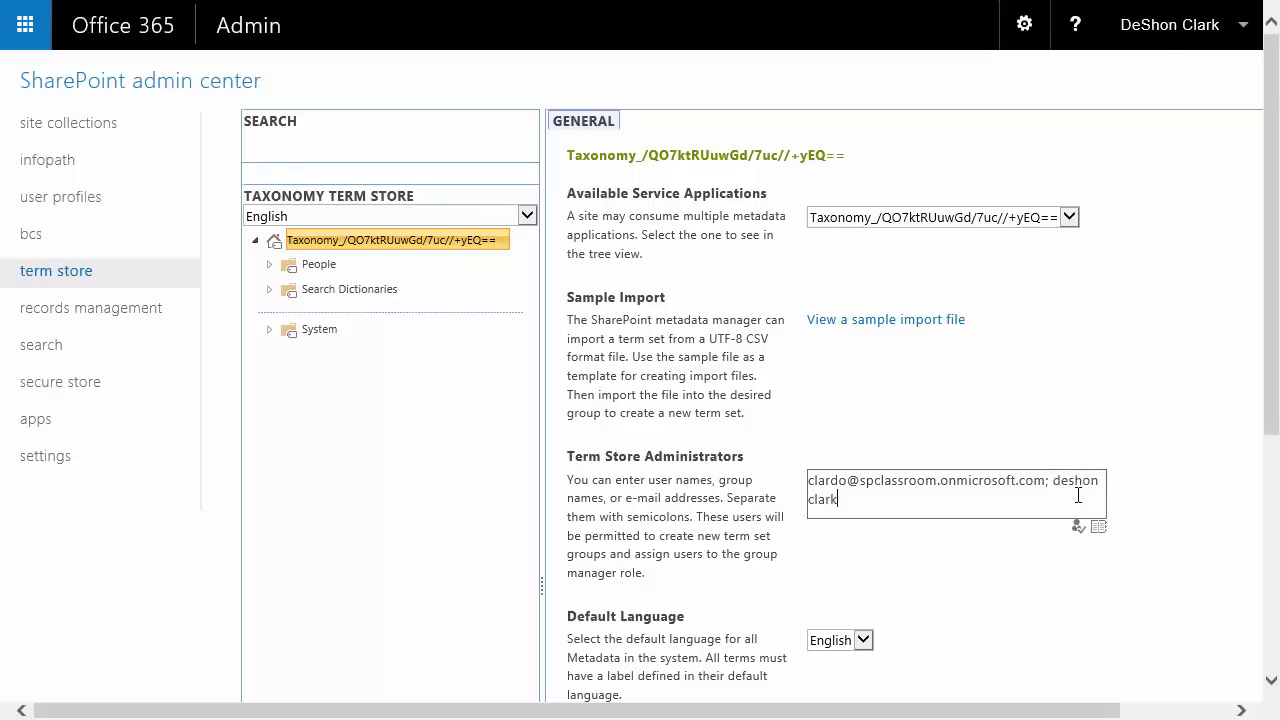
pyautogui.write(' clark')
pyautogui.click(1079, 527)
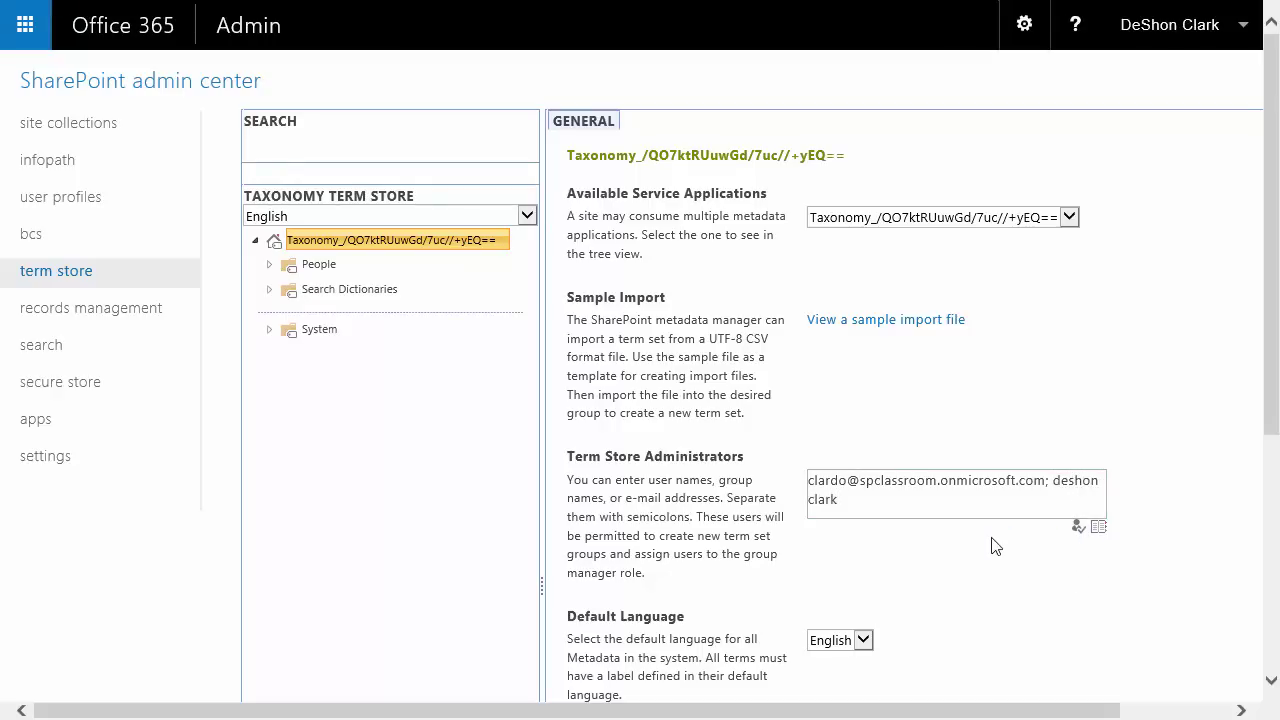
pyautogui.scroll(-4, 1000, 609)
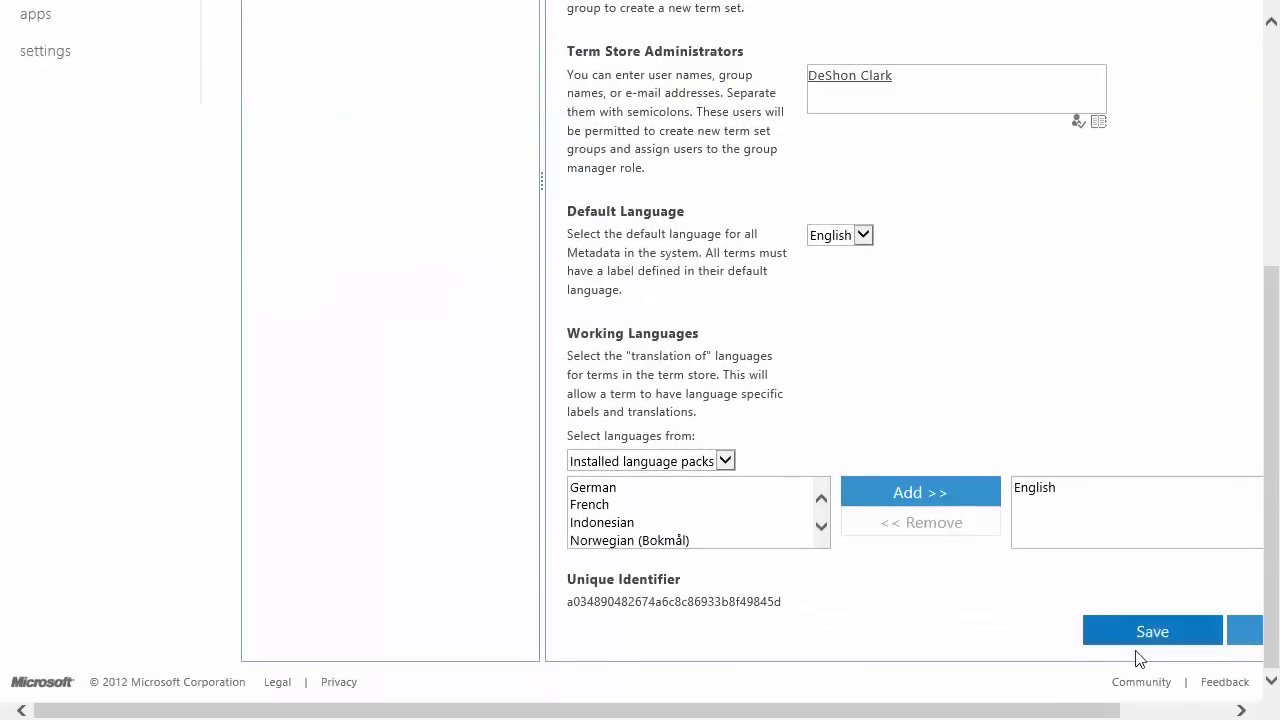
pyautogui.click(1151, 634)
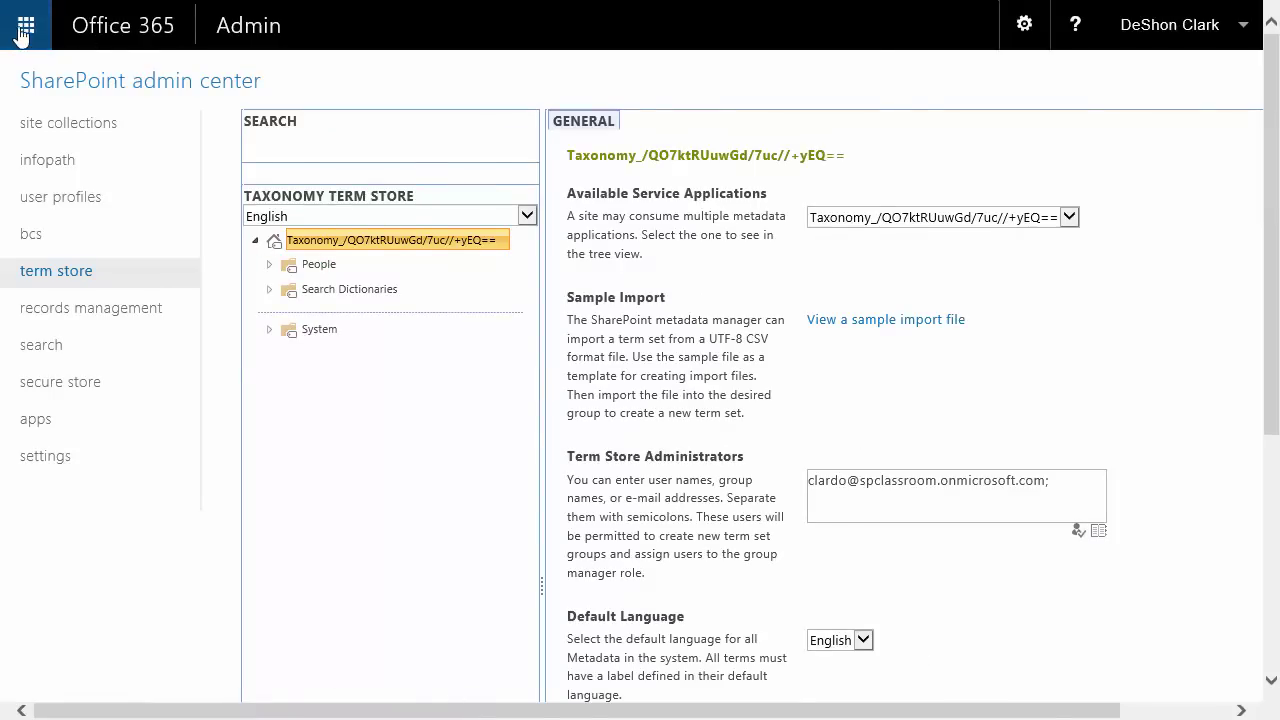
# From Sites, open Edit Properties for the DeShon Test document and start typing 'sha' in Department
pyautogui.click(23, 32)
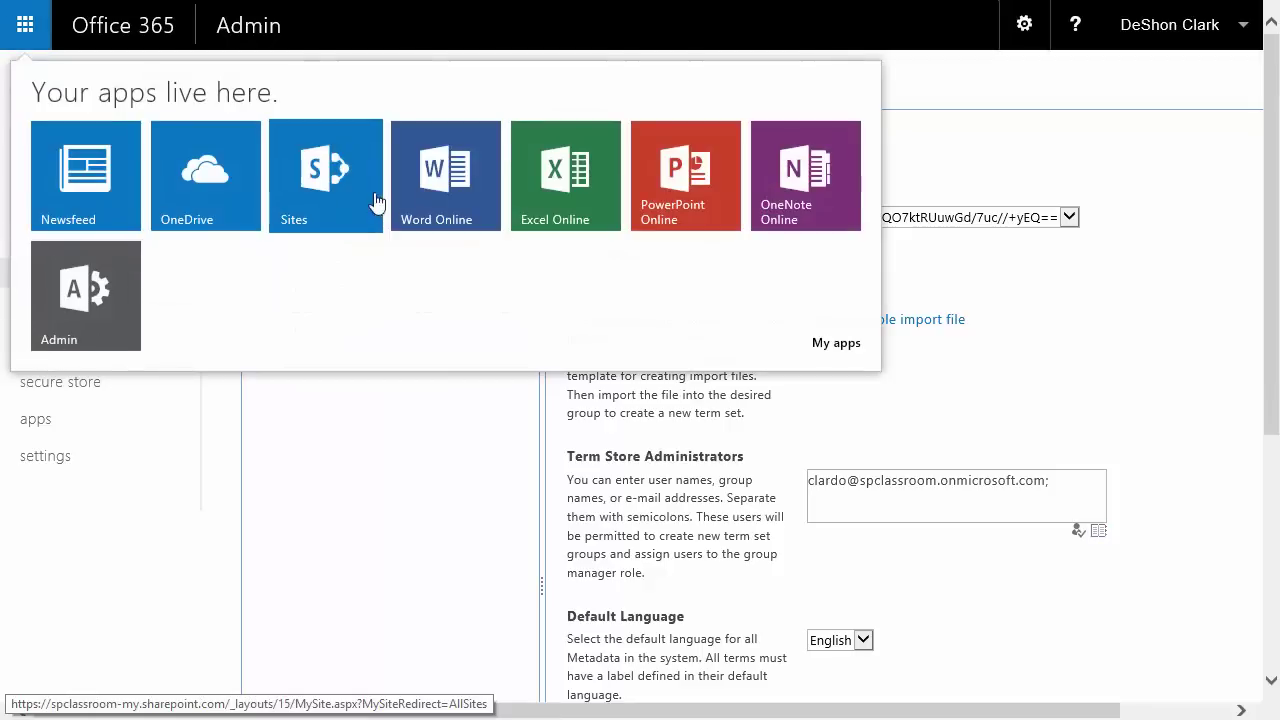
pyautogui.click(299, 189)
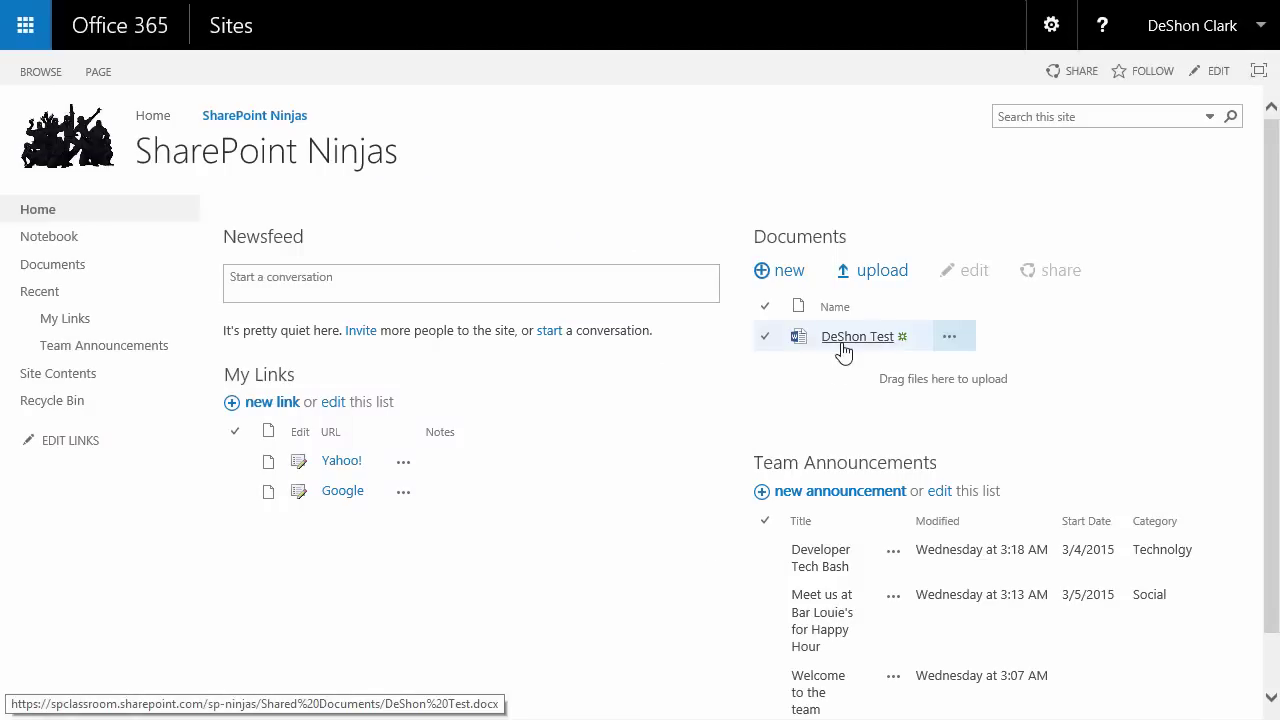
pyautogui.click(950, 340)
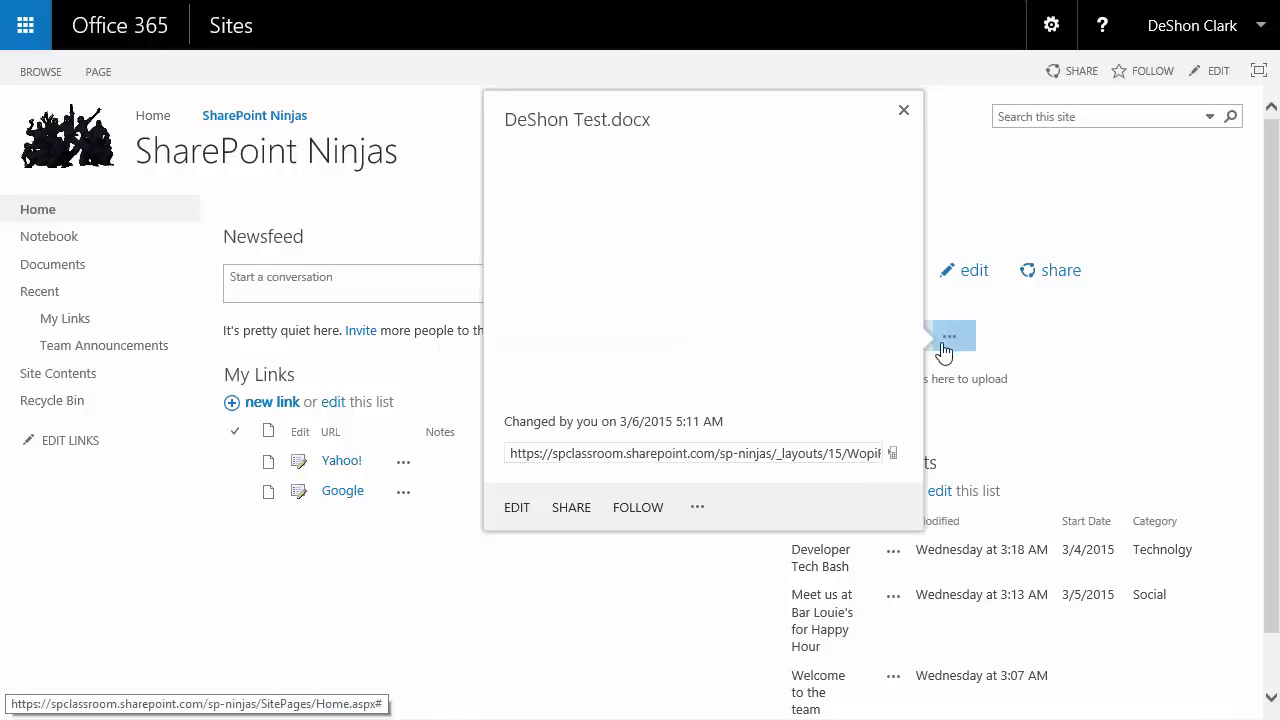
pyautogui.click(701, 540)
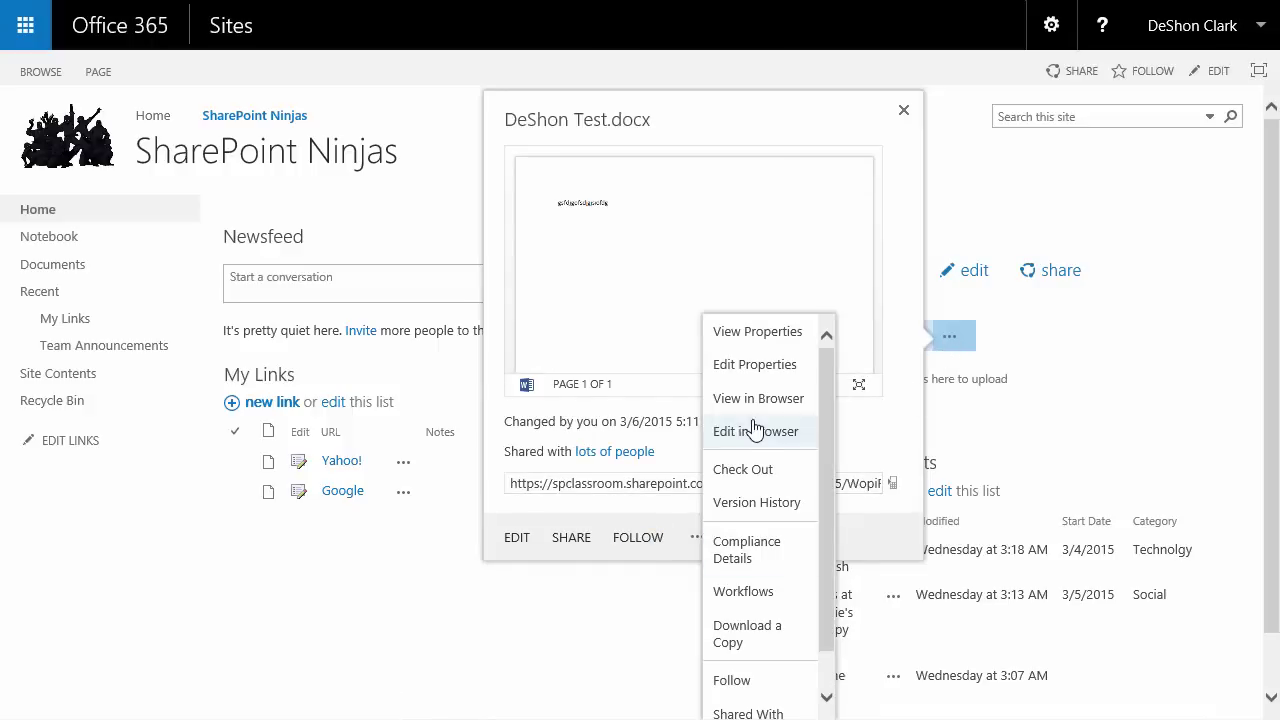
pyautogui.click(749, 366)
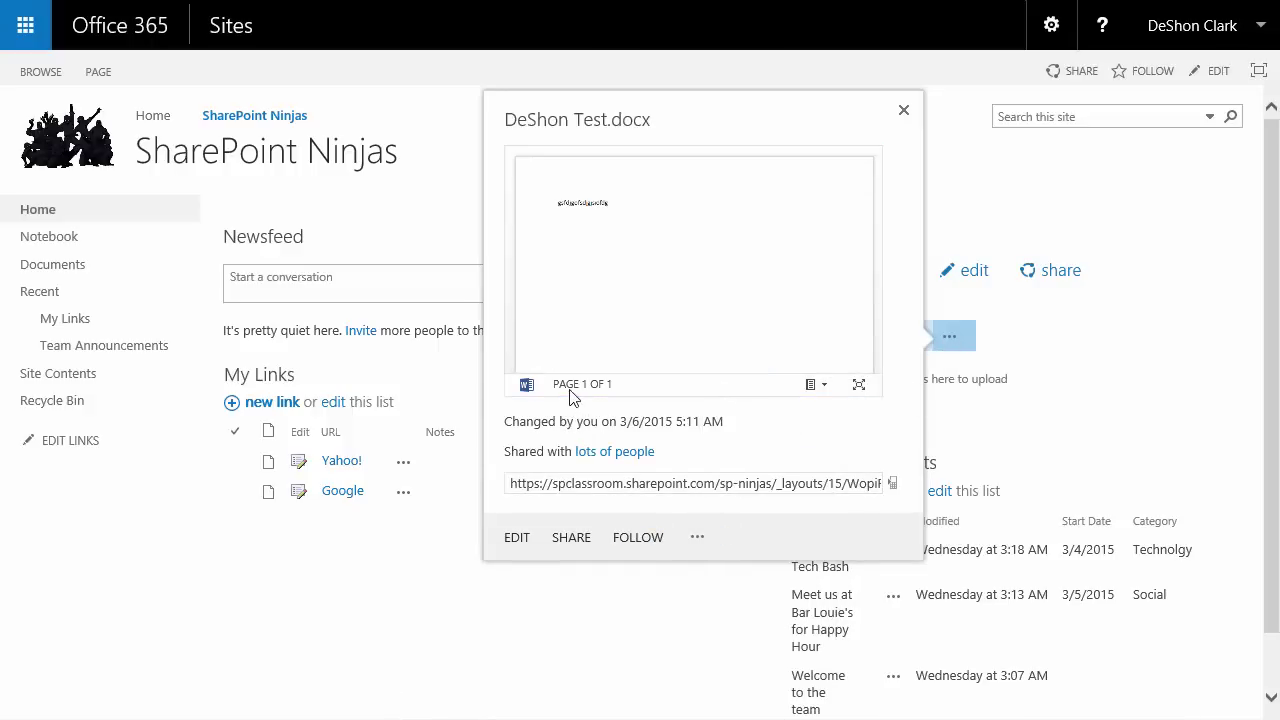
pyautogui.click(410, 316)
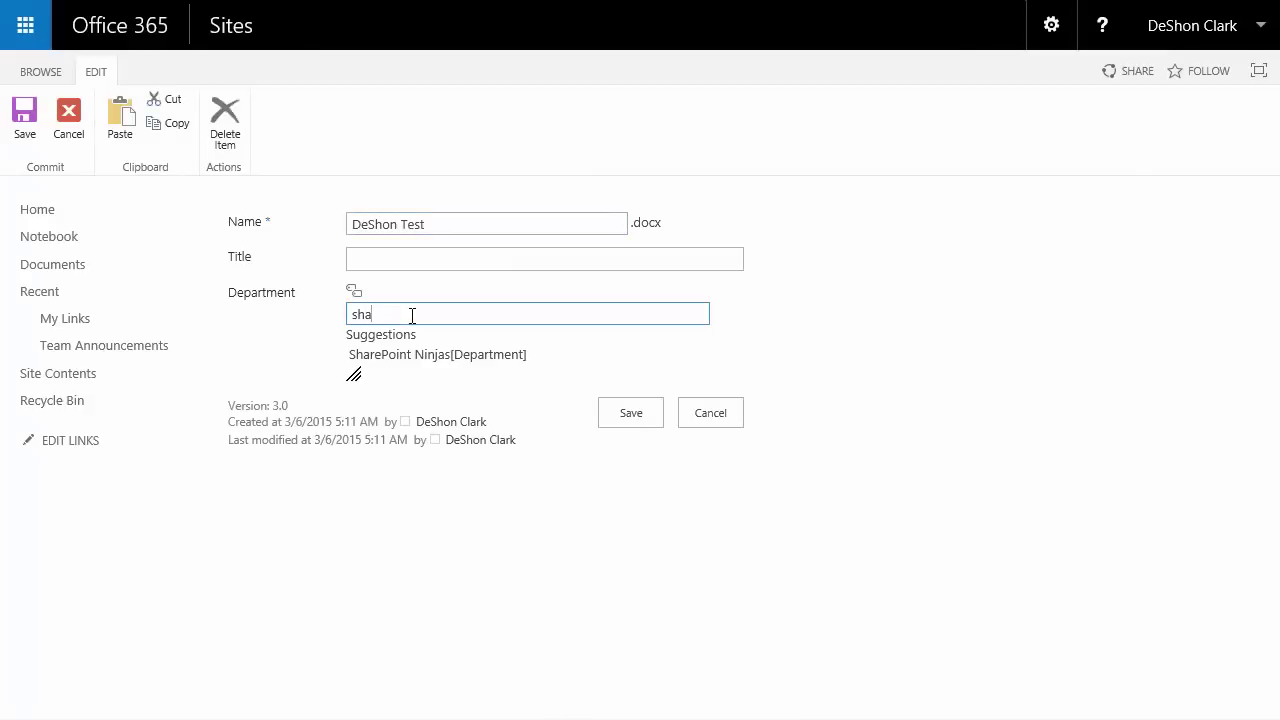
# Pick the 'SharePoint Ninjas [Department]' suggestion as the document's Department
pyautogui.click(457, 354)
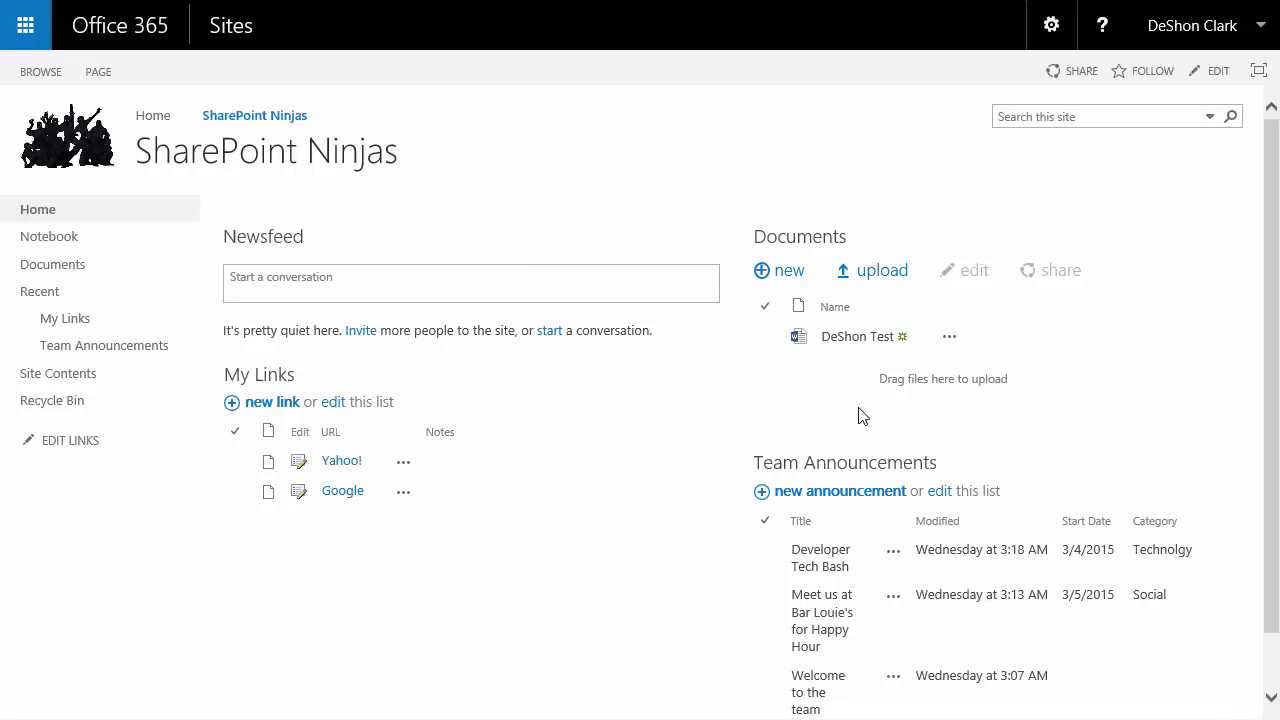
# In Library Settings, give the Department column the default value SharePoint Ninjas and confirm
pyautogui.click(880, 243)
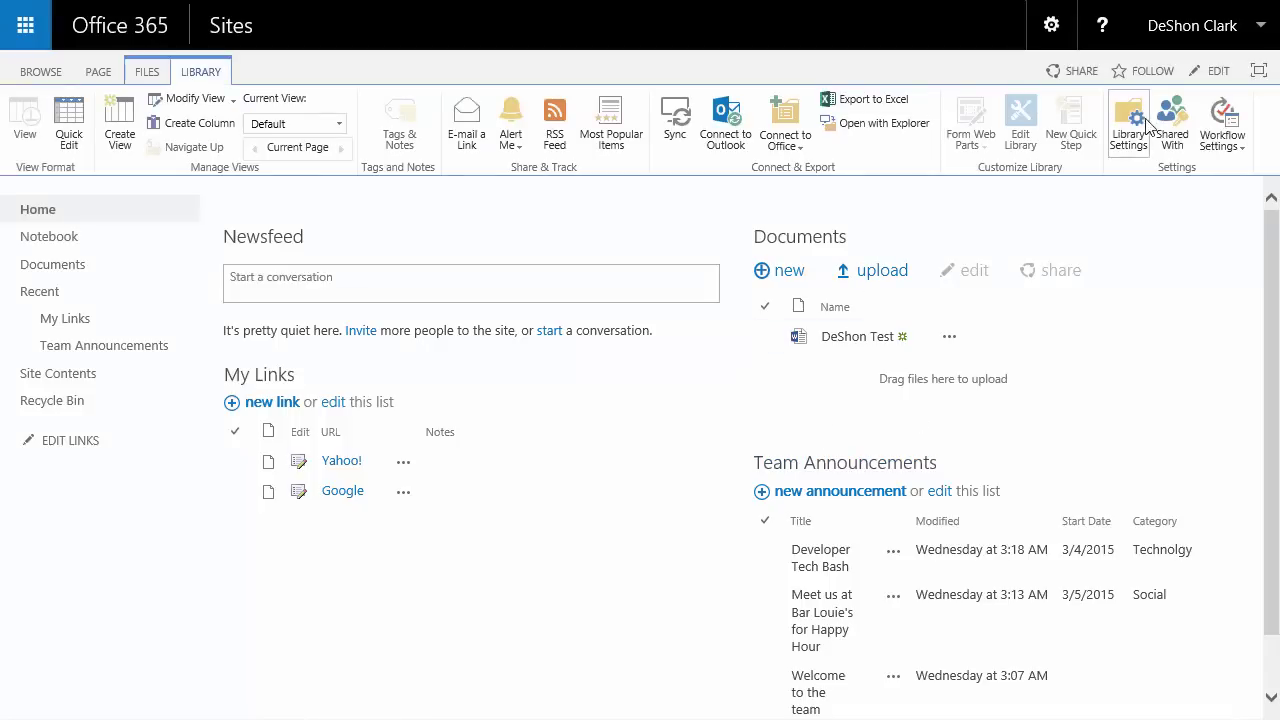
pyautogui.click(1137, 160)
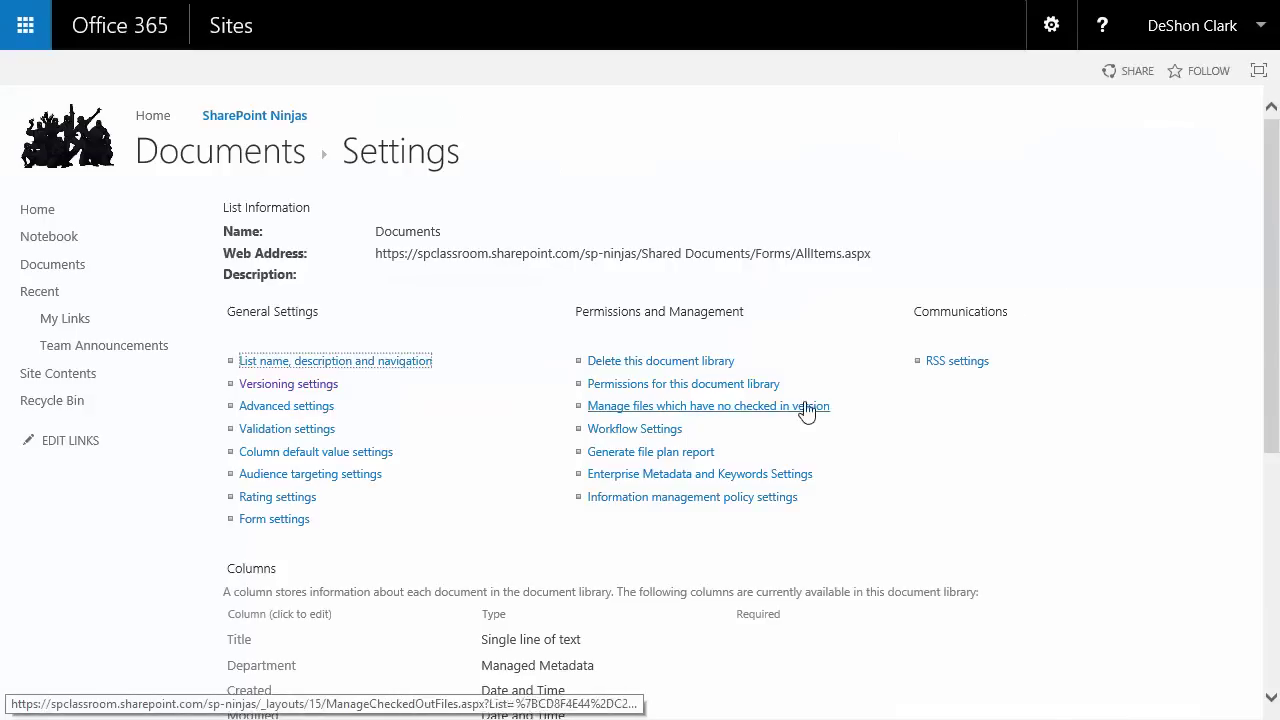
pyautogui.scroll(-3, 350, 436)
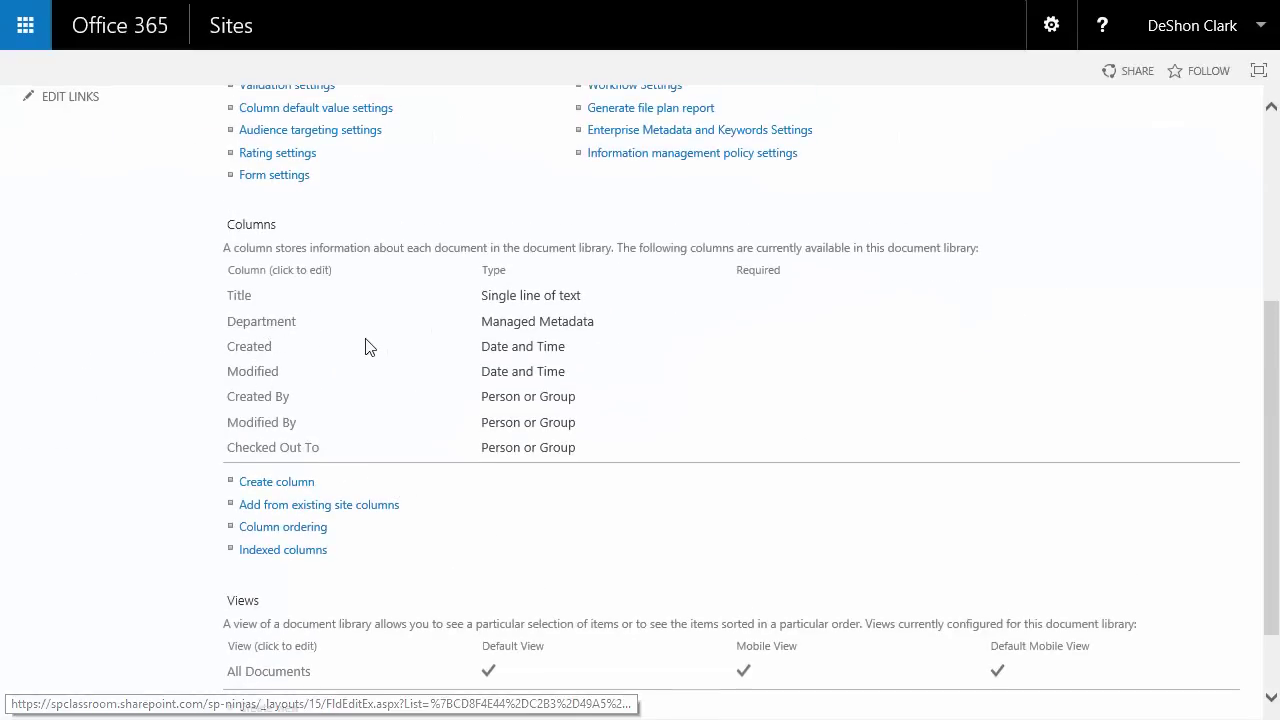
pyautogui.scroll(-3, 694, 449)
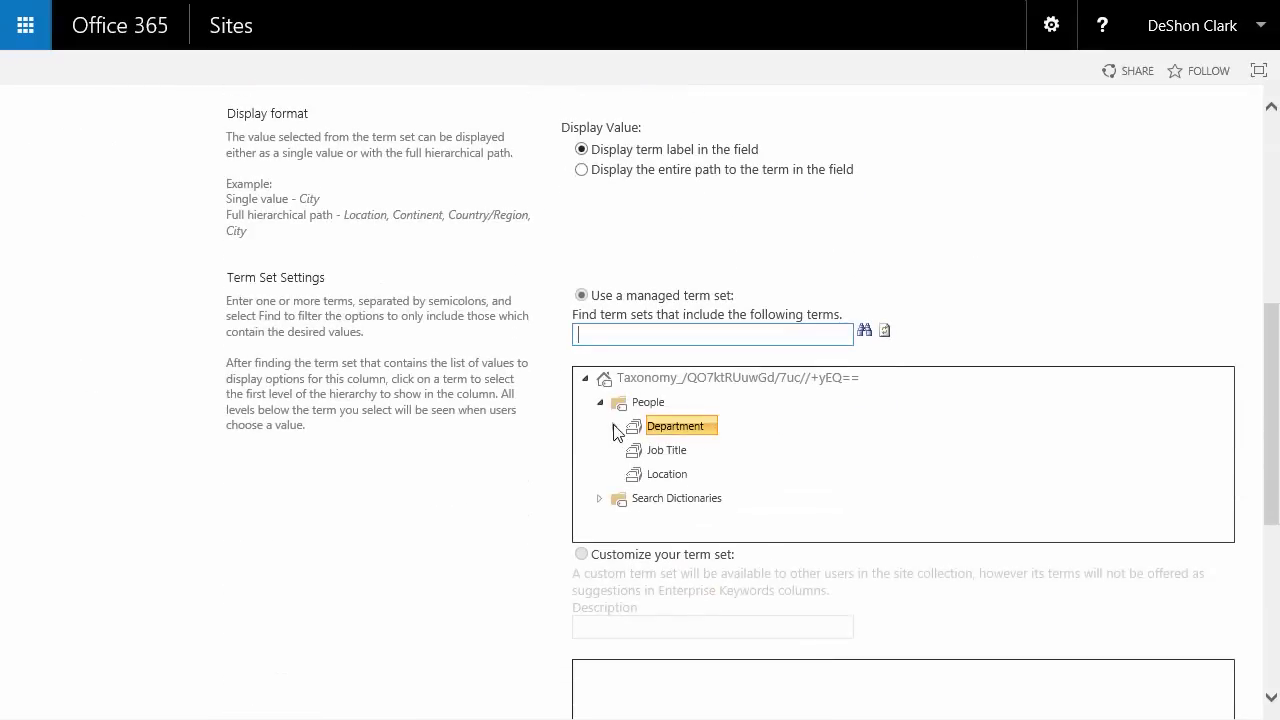
pyautogui.scroll(-3, 577, 457)
pyautogui.scroll(-2, 534, 529)
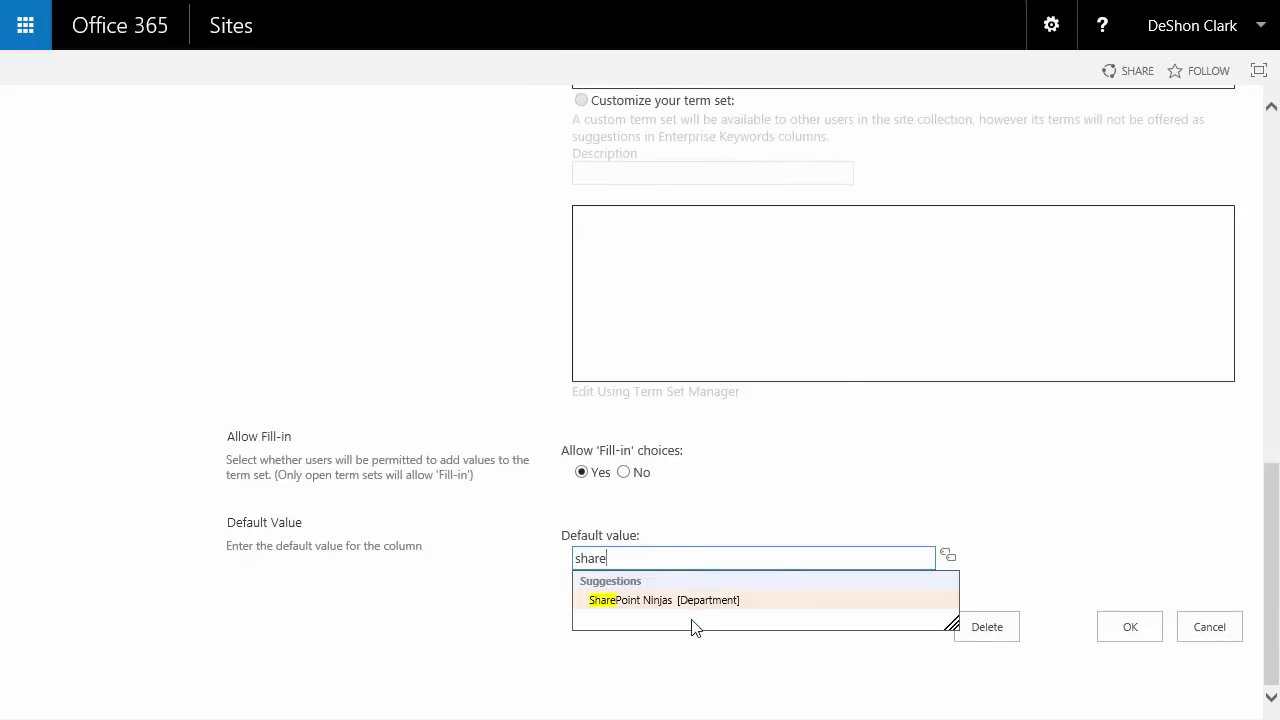
pyautogui.click(700, 602)
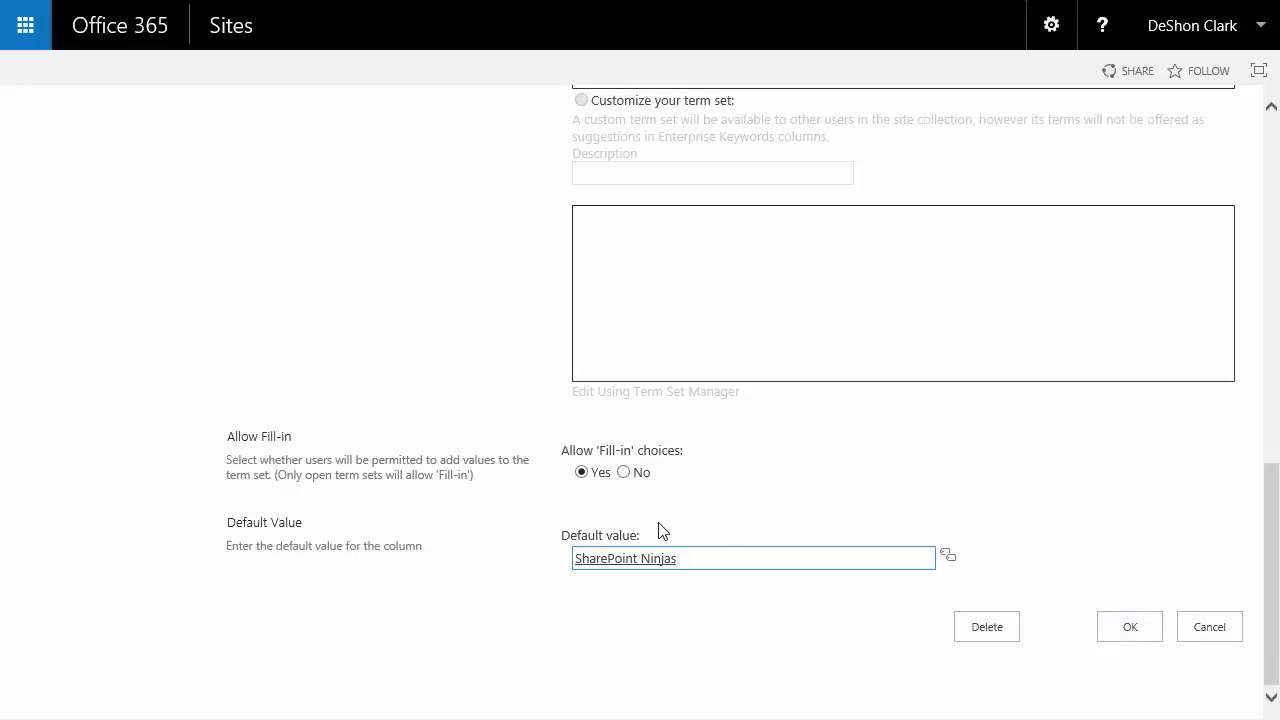
pyautogui.press('Return')
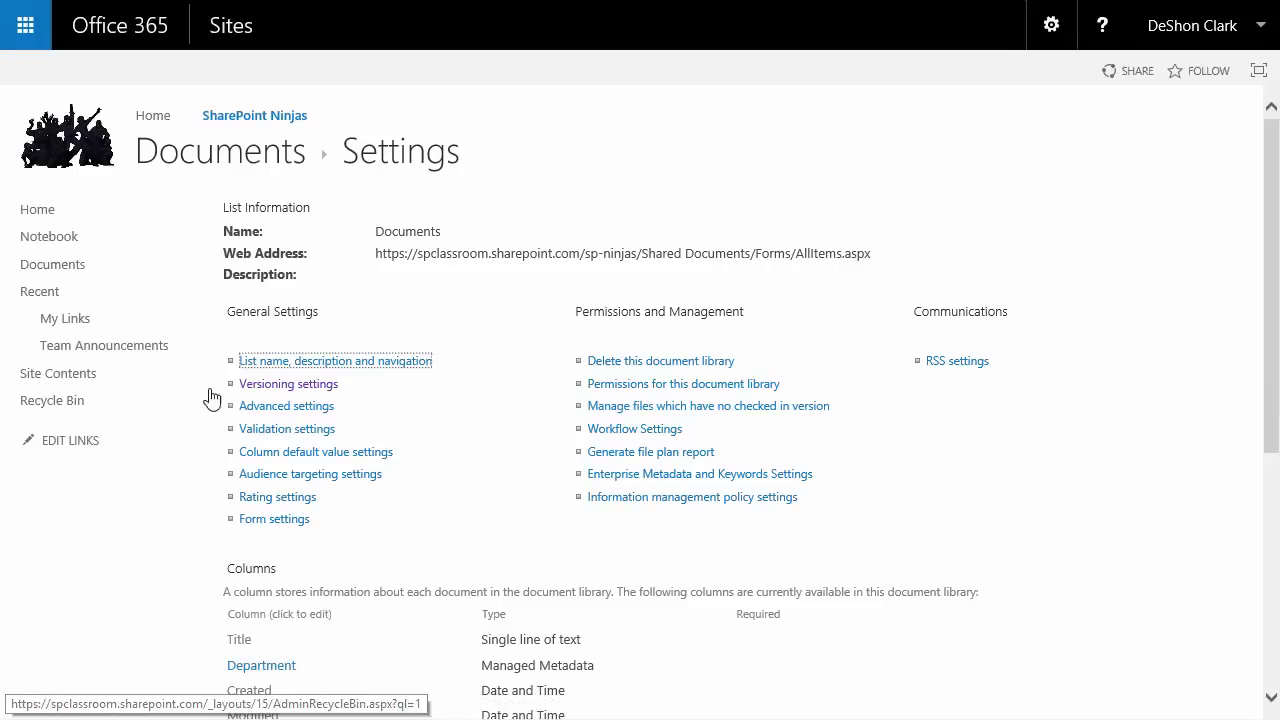
# Return to the Documents library and drag the numbered PDFs from the desktop in to upload them
pyautogui.scroll(-3, 260, 492)
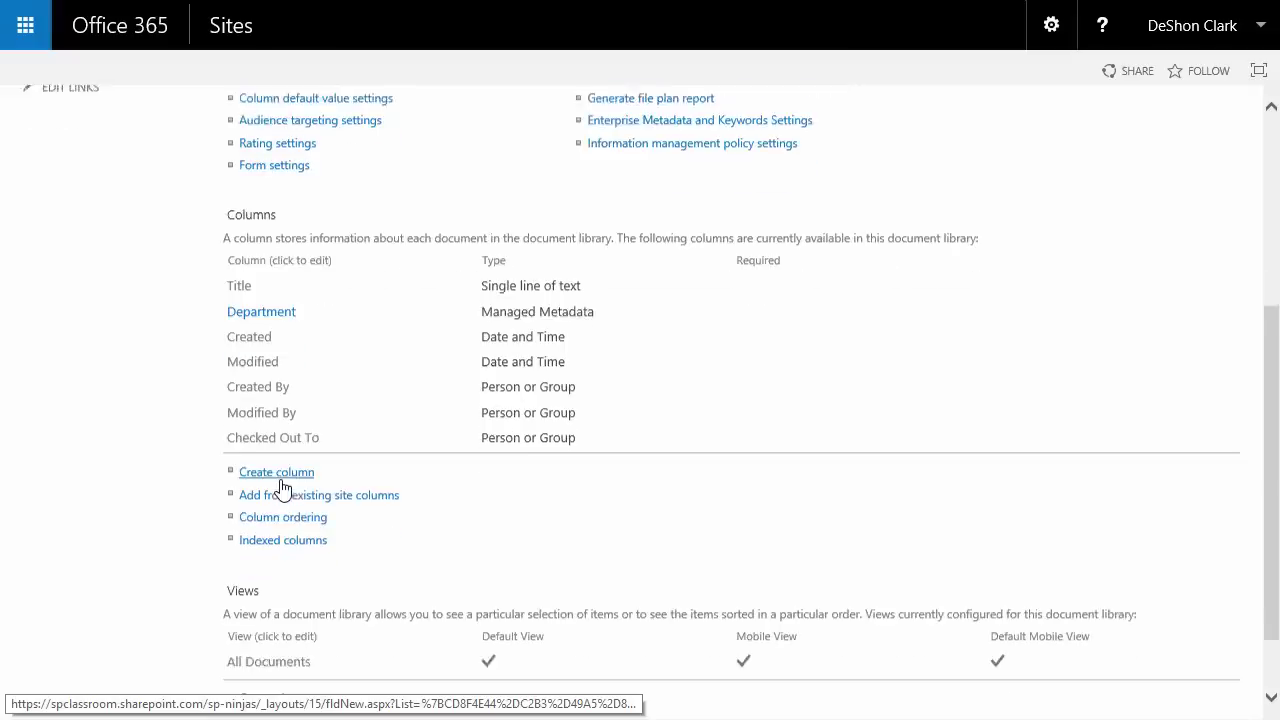
pyautogui.scroll(3, 277, 385)
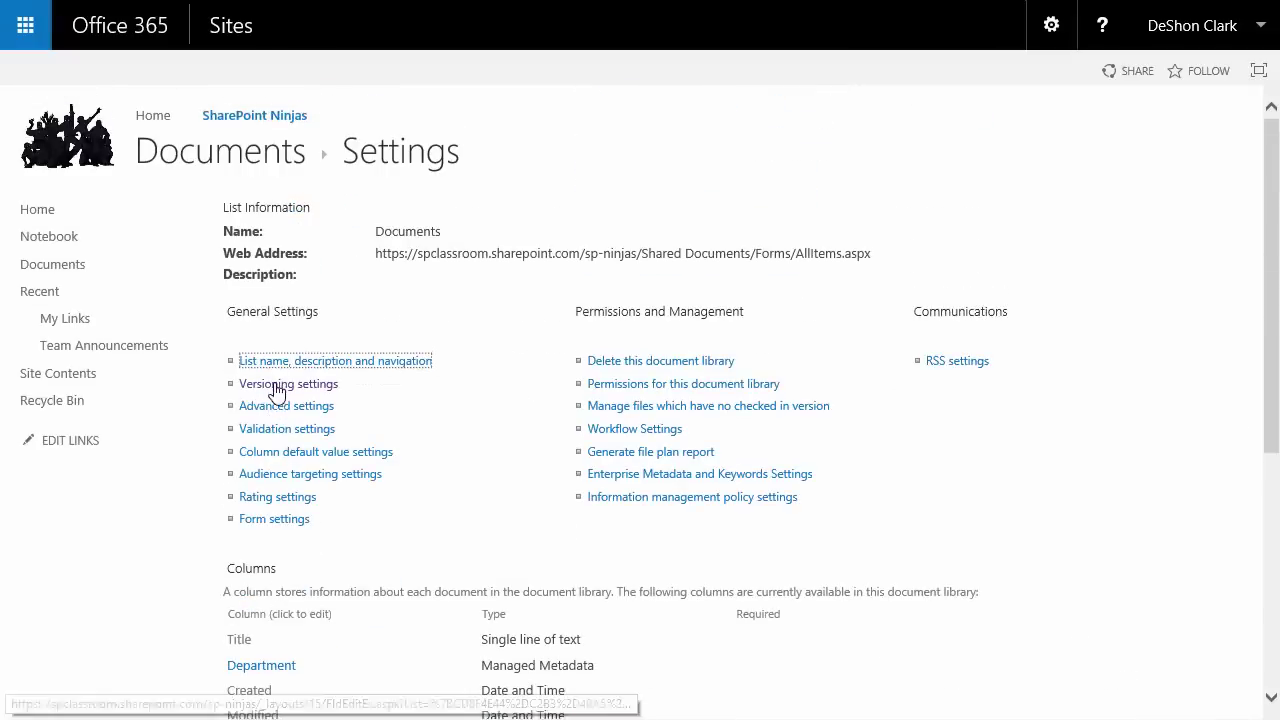
pyautogui.click(297, 174)
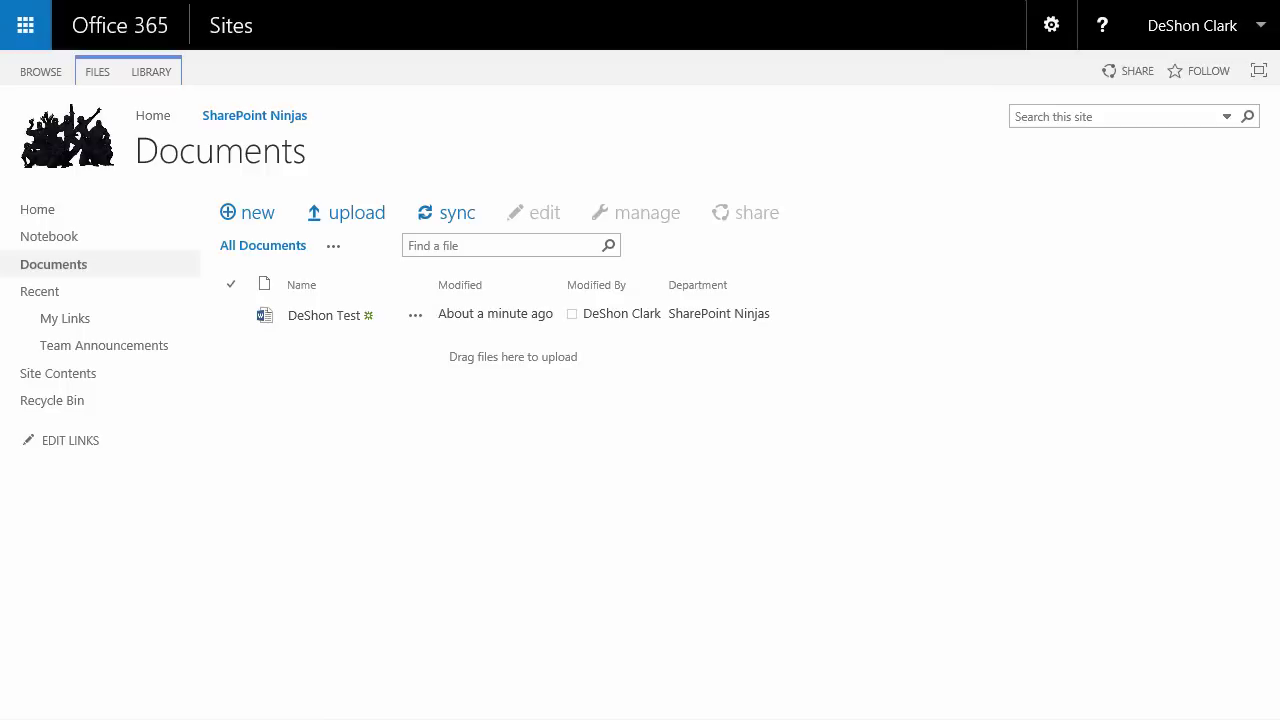
pyautogui.moveTo(0, 509); pyautogui.dragTo(403, 371)
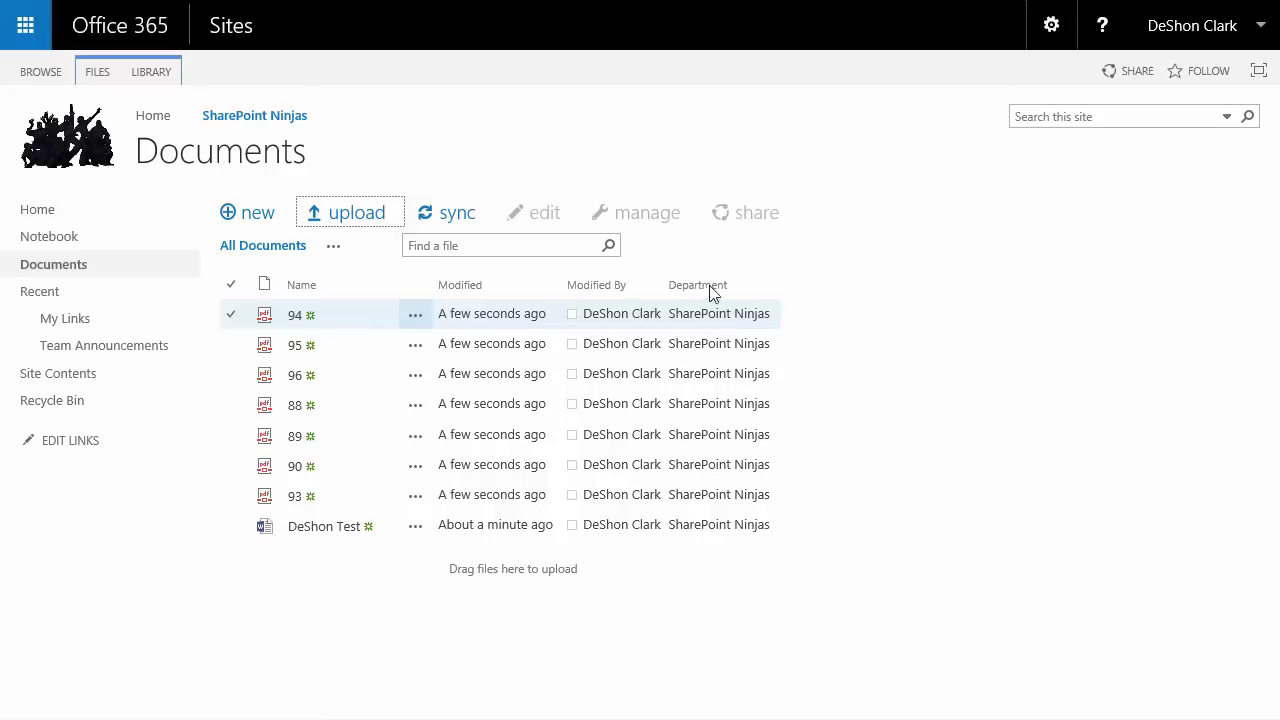
# Create a folder named 'Developers' in the Documents library and open it
pyautogui.click(255, 218)
pyautogui.click(437, 455)
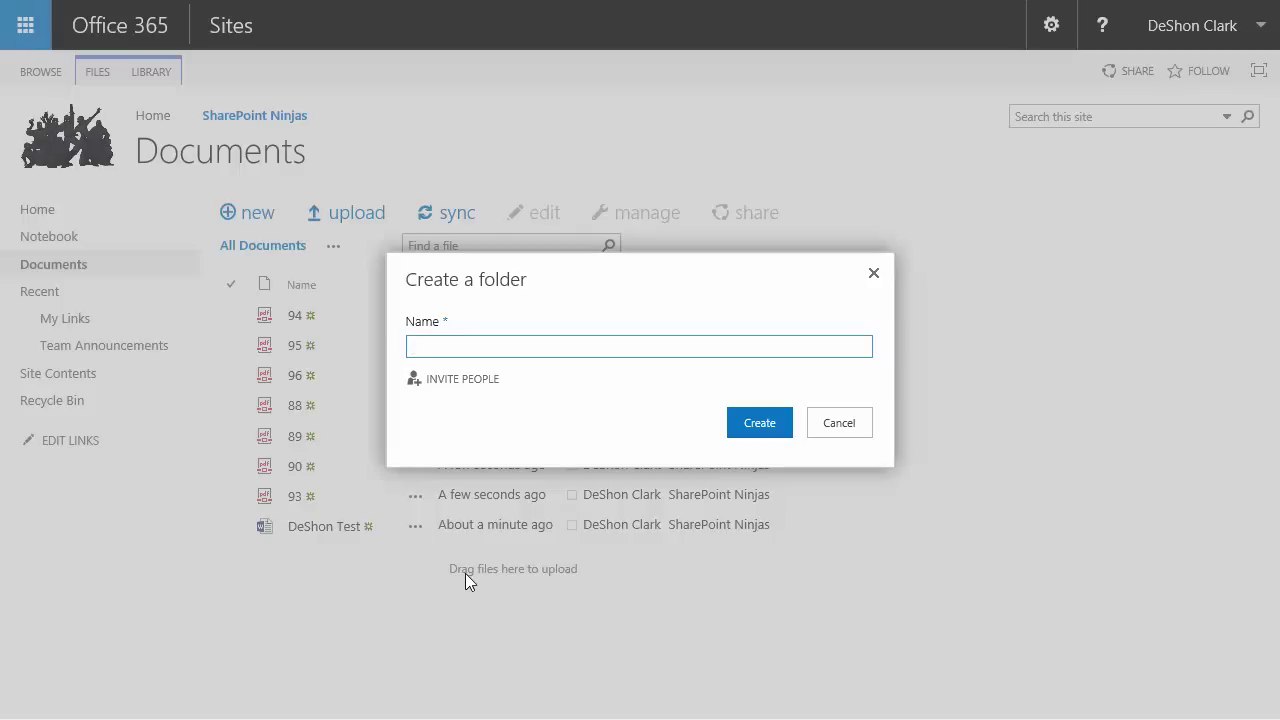
pyautogui.write('Deveo')
pyautogui.press('BackSpace')
pyautogui.write('lopers')
pyautogui.press('Return')
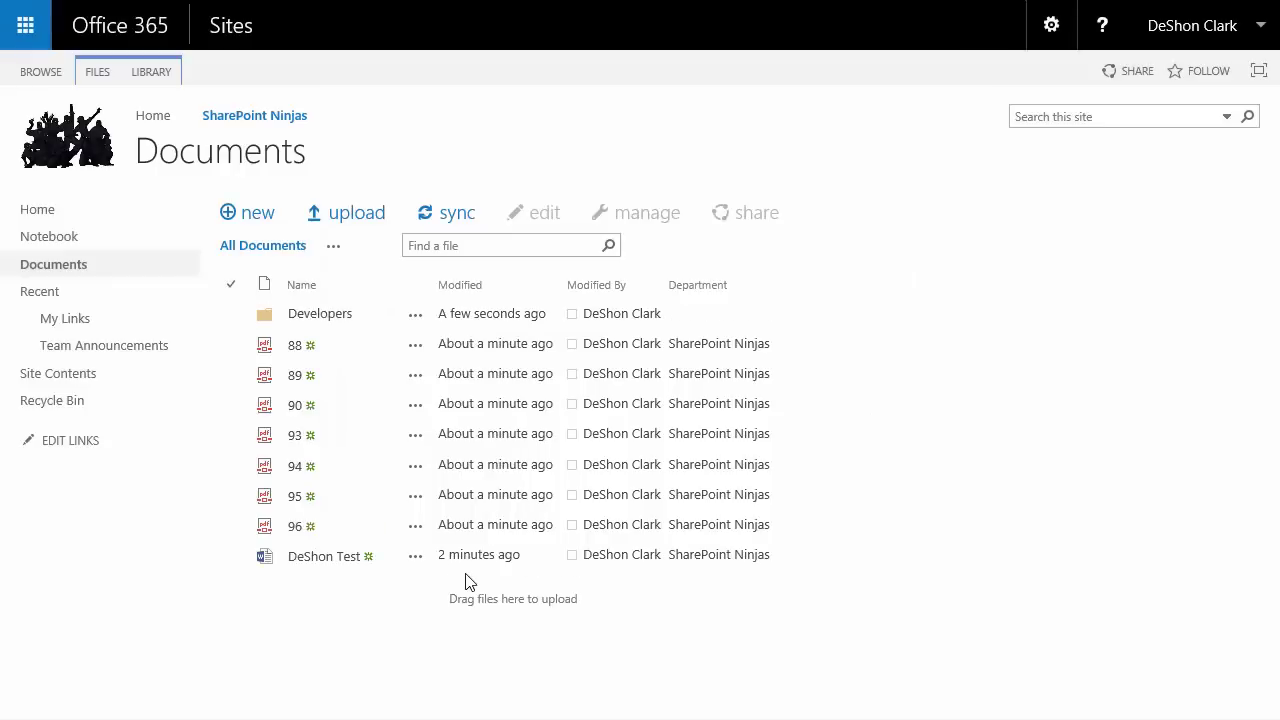
pyautogui.click(321, 318)
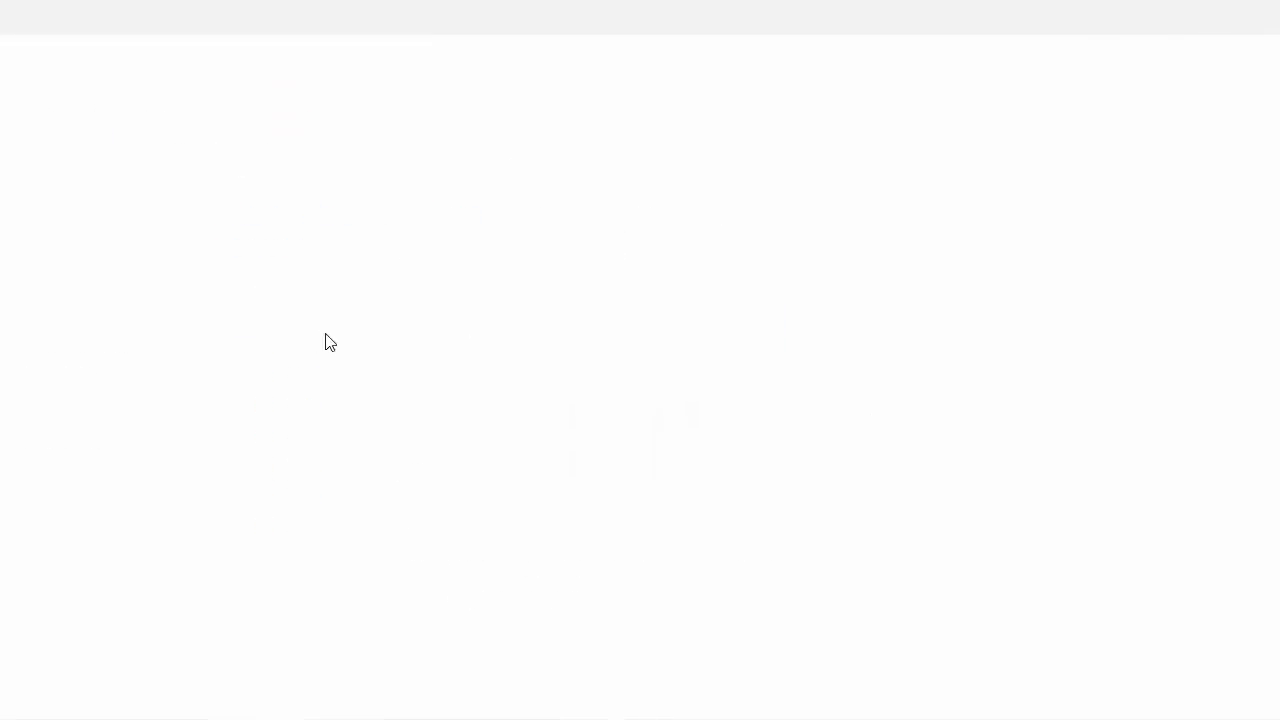
pyautogui.click(257, 213)
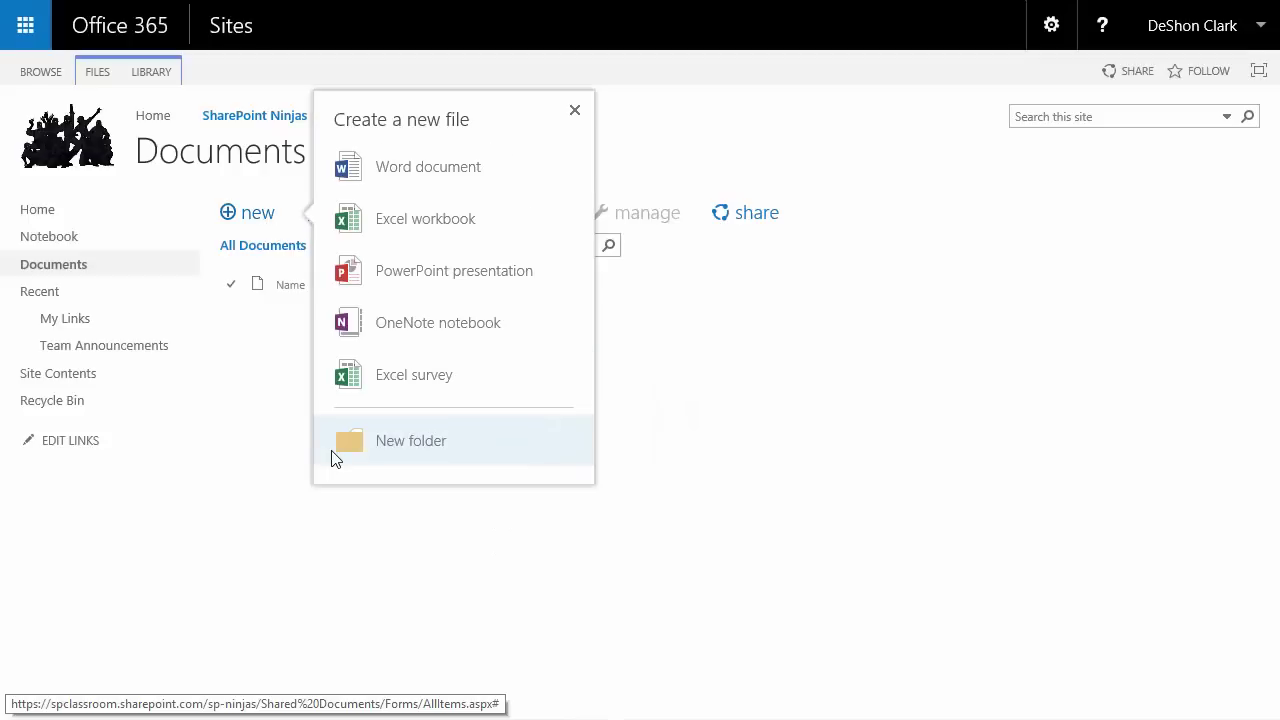
# Inside Developers, create a new folder named 'Client Side Technology'
pyautogui.click(423, 462)
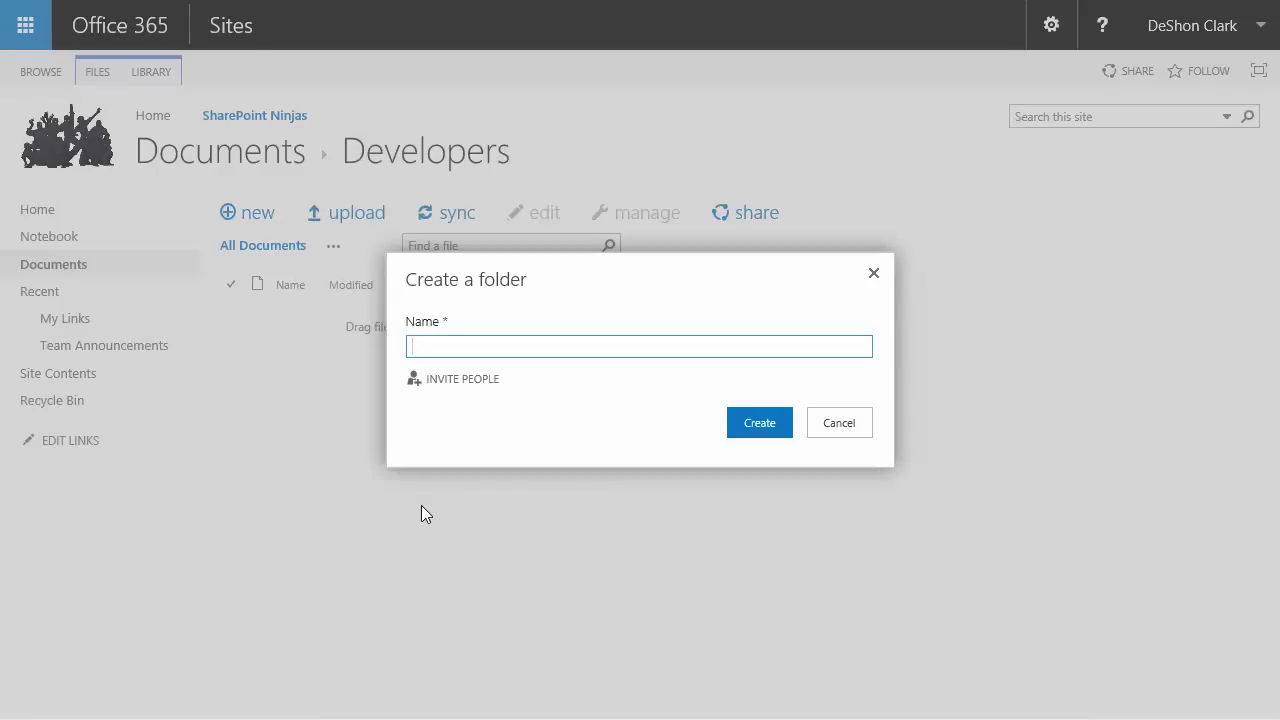
pyautogui.write('Cliet')
pyautogui.press('BackSpace')
pyautogui.write('nt')
pyautogui.press('BackSpace')
pyautogui.write('r')
pyautogui.press('BackSpace')
pyautogui.press('BackSpace')
pyautogui.write('t Side Technology')
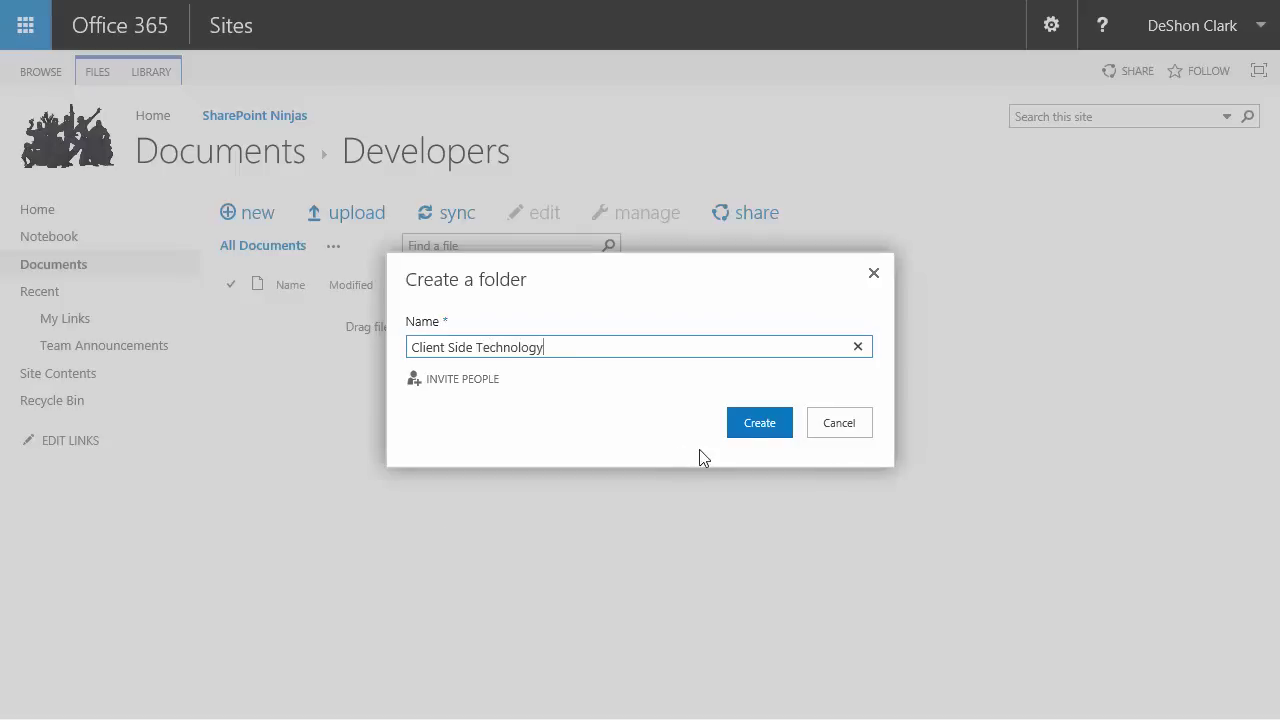
pyautogui.click(752, 429)
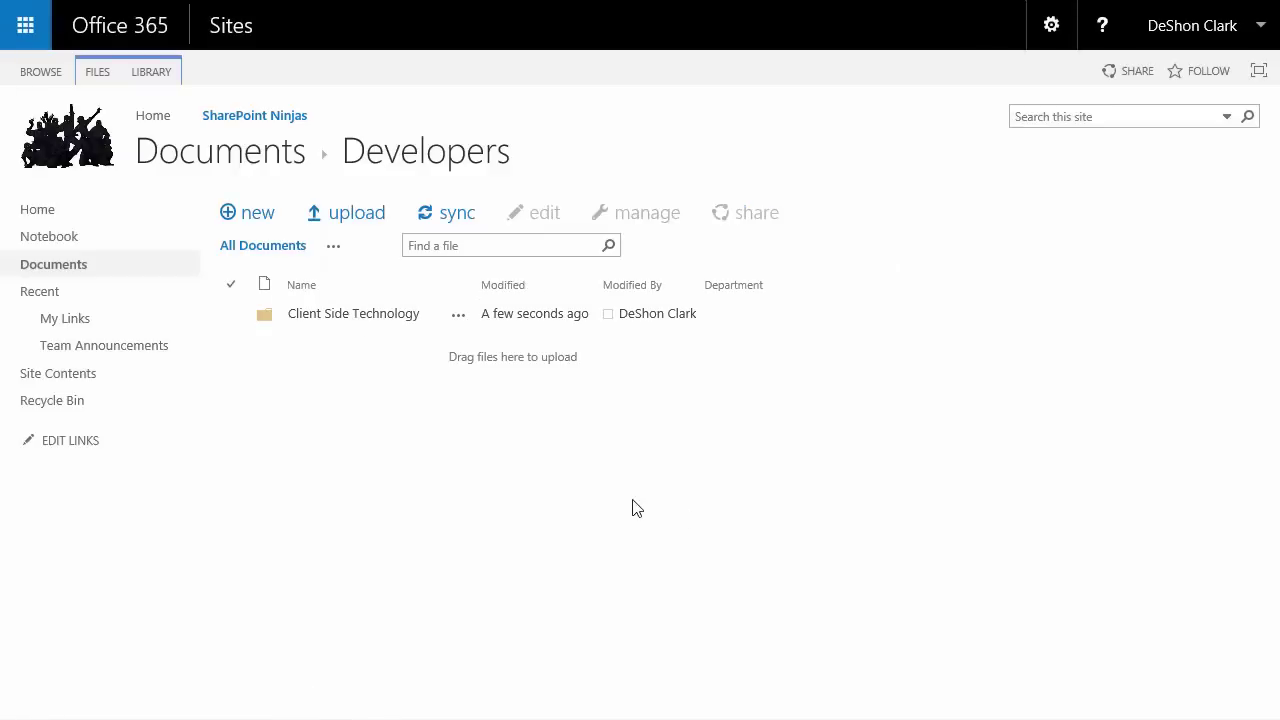
# From Library Settings, open Column default value settings, showing Department defaulting to SharePoint Ninjas
pyautogui.click(168, 80)
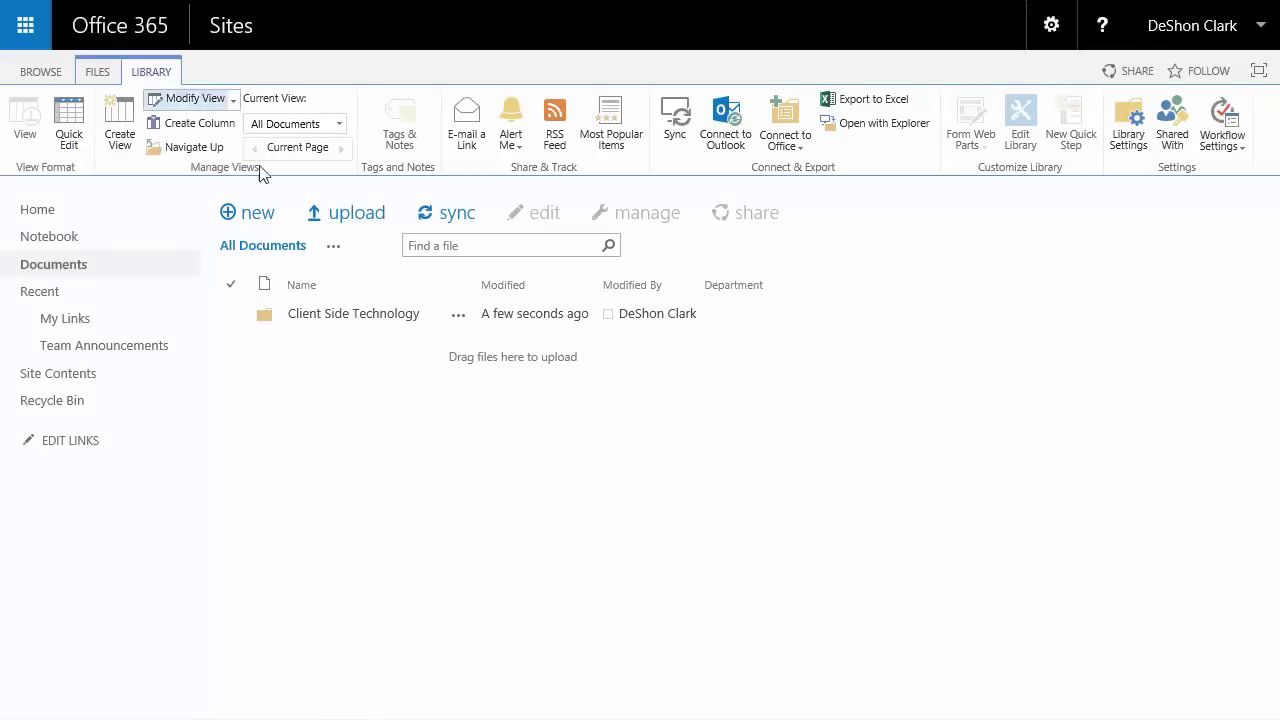
pyautogui.click(1131, 160)
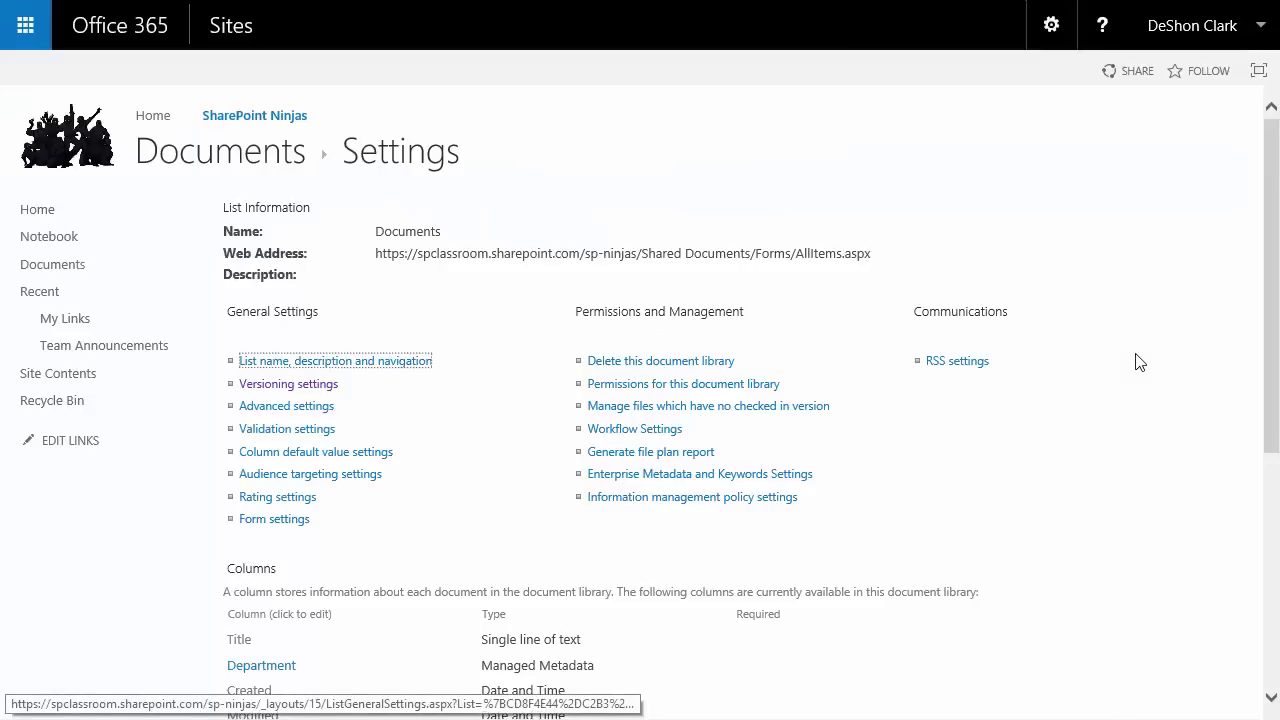
pyautogui.scroll(-4, 1143, 420)
pyautogui.scroll(4, 1143, 420)
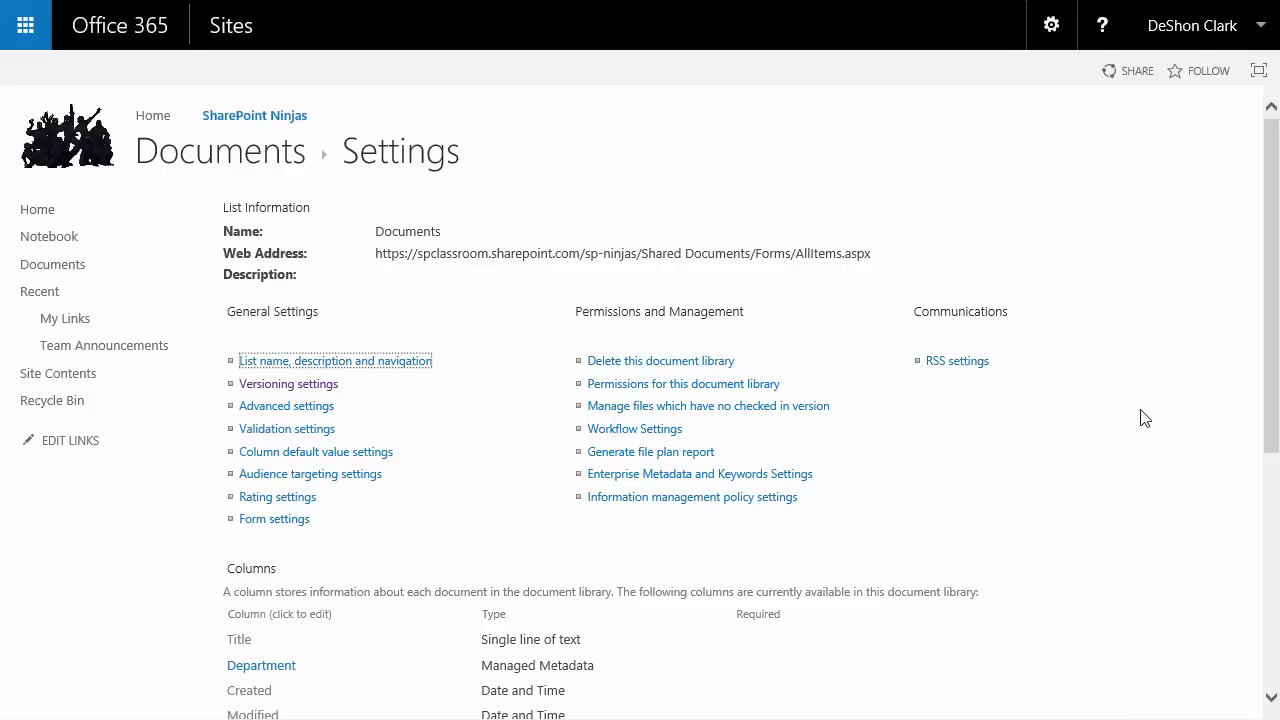
pyautogui.click(375, 461)
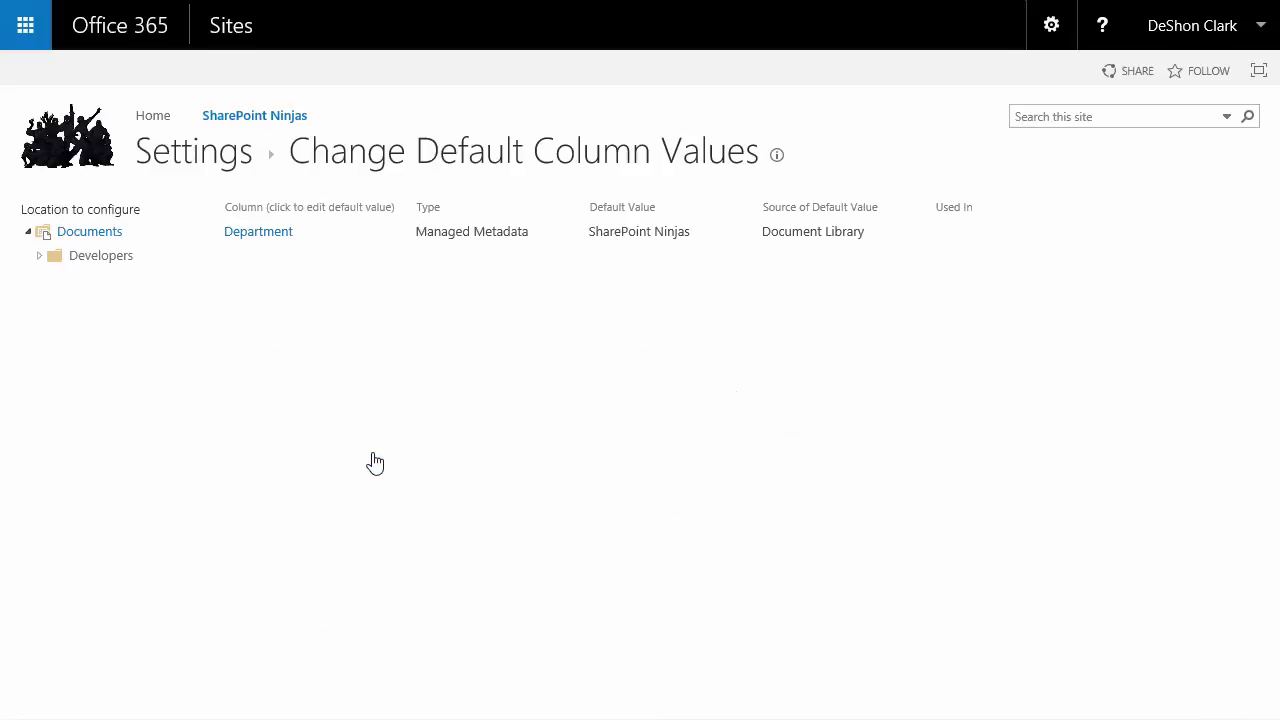
# Expand Developers in the location tree and select its Client Side Technology subfolder
pyautogui.click(41, 256)
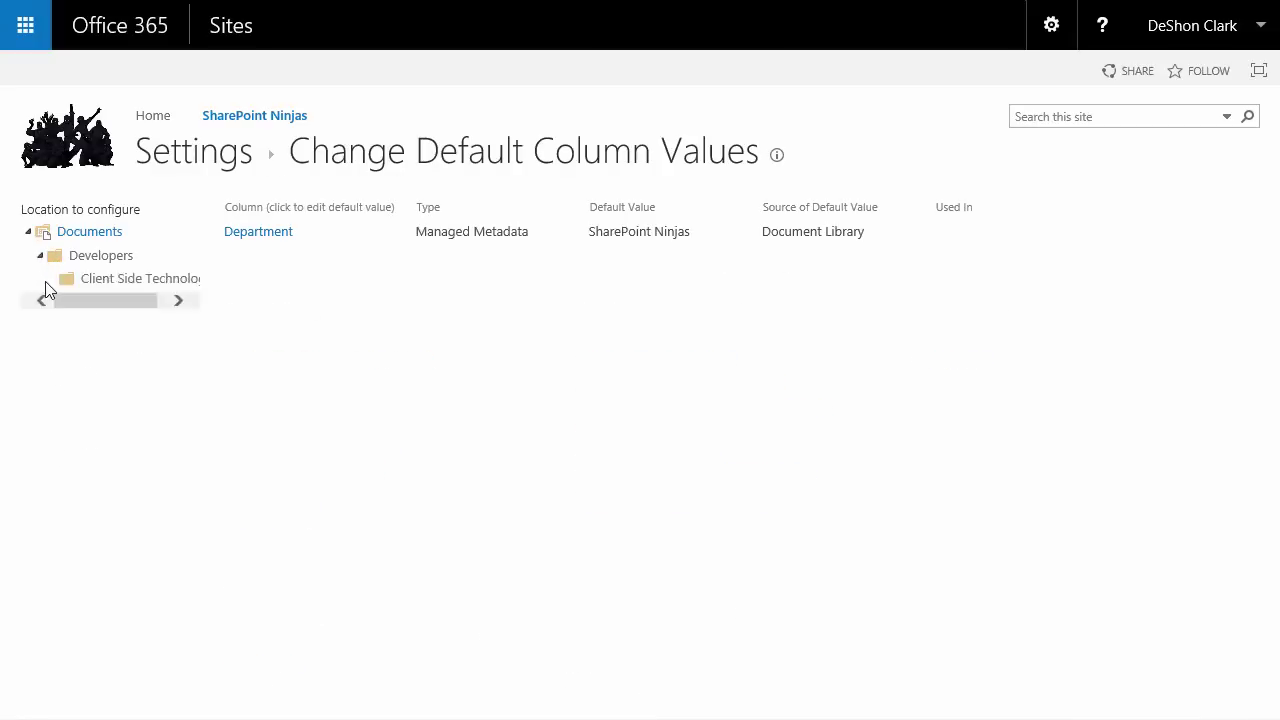
pyautogui.click(112, 260)
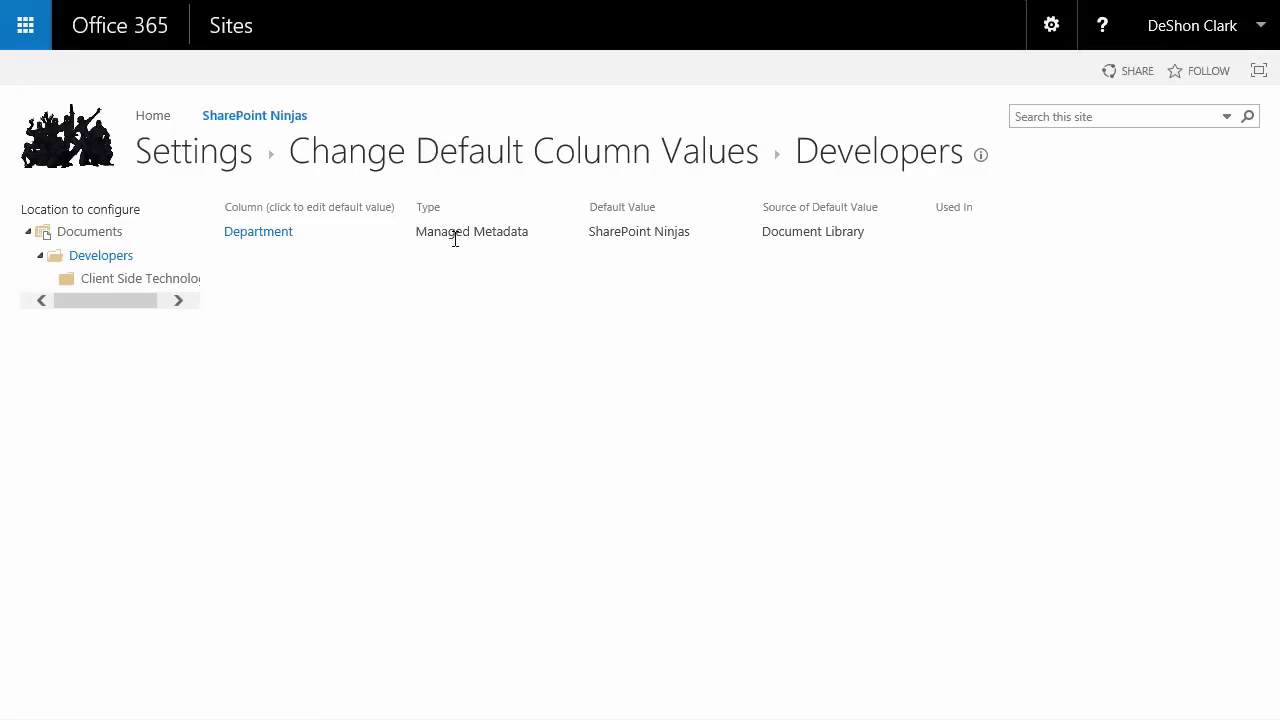
pyautogui.click(139, 281)
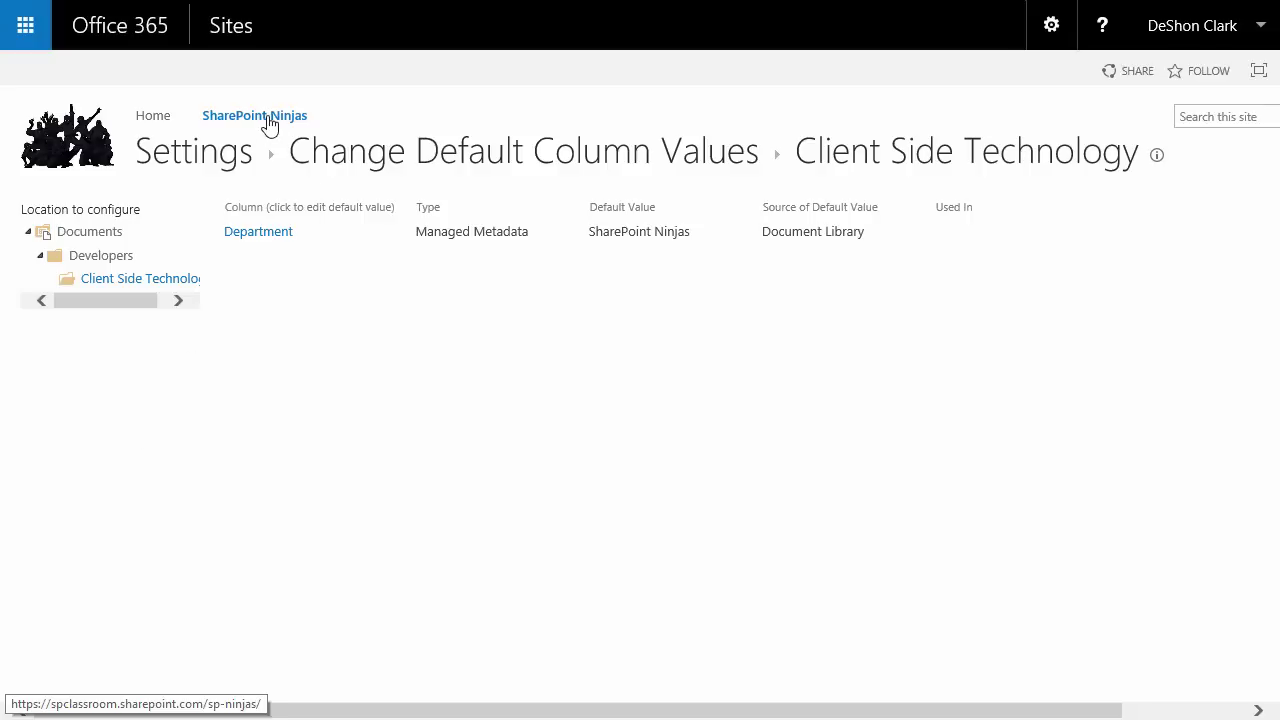
# From Library Settings, enable an Enterprise Keywords column in Enterprise Metadata and Keywords Settings
pyautogui.hotkey('alt', 'Left')
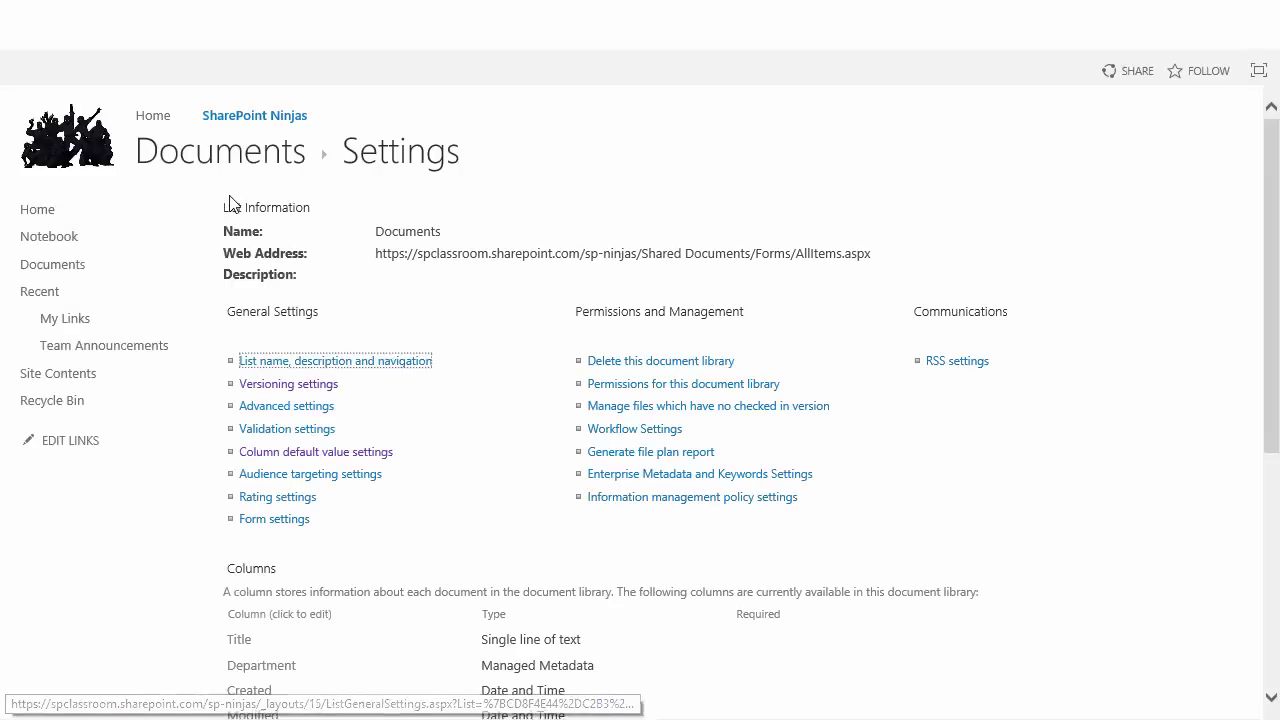
pyautogui.click(675, 474)
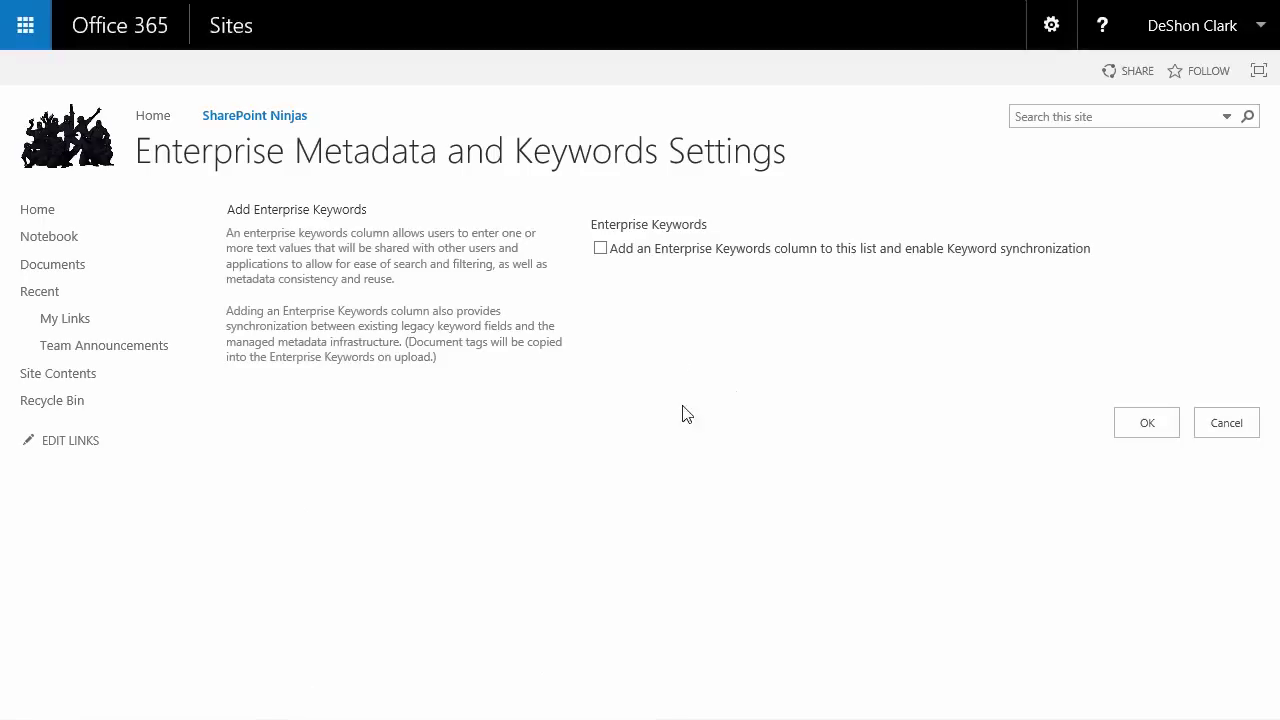
pyautogui.click(610, 246)
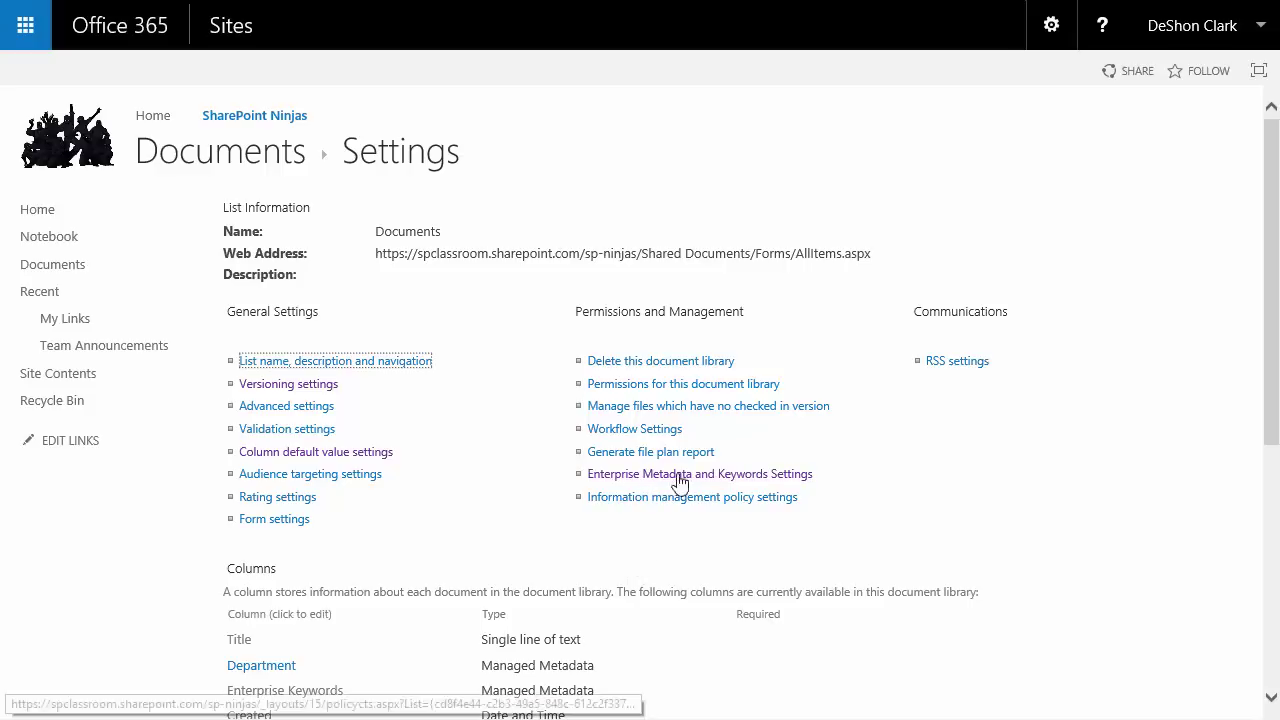
# In Column default value settings, select the Developers folder and edit its Enterprise Keywords default
pyautogui.click(520, 536)
pyautogui.scroll(-3, 520, 536)
pyautogui.scroll(3, 514, 509)
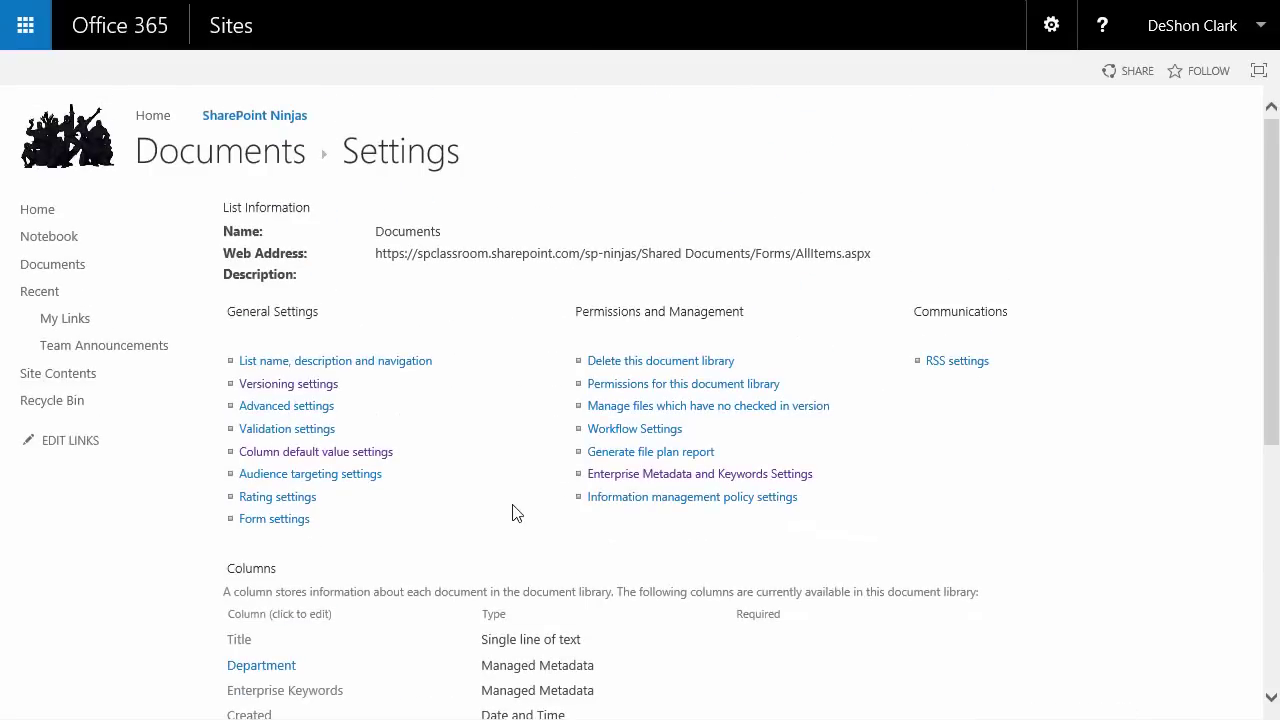
pyautogui.click(297, 455)
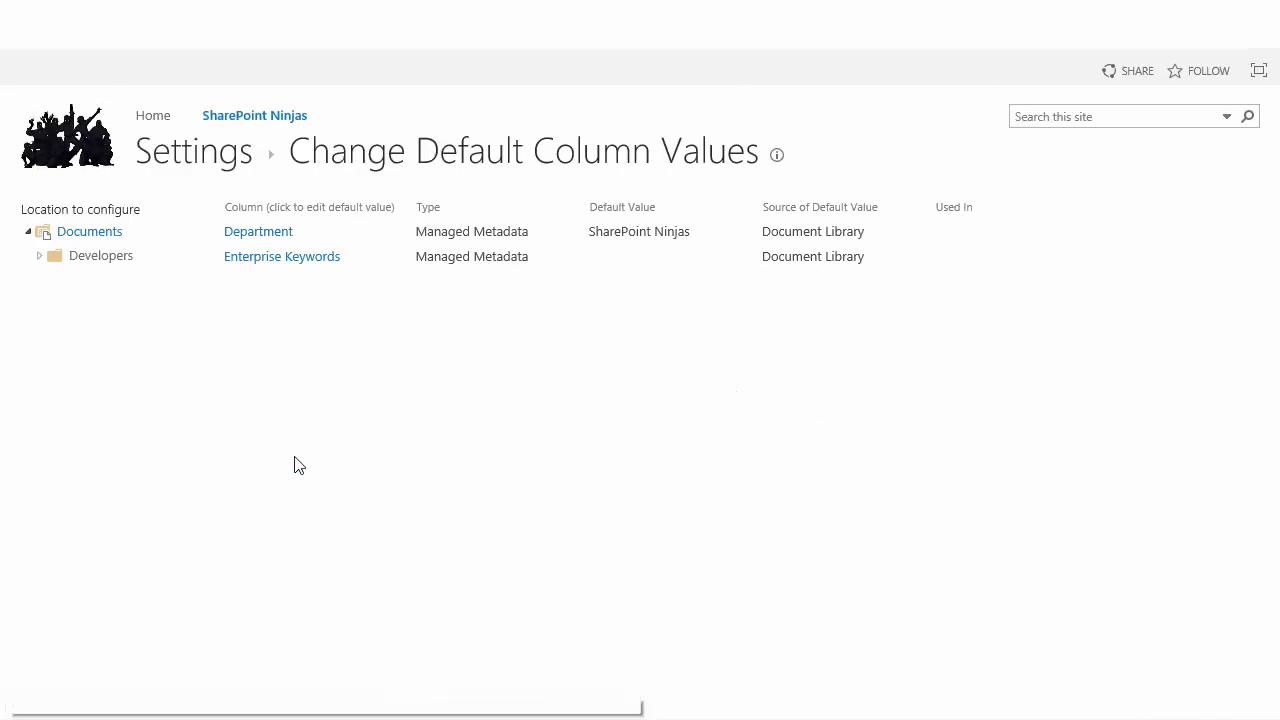
pyautogui.click(40, 257)
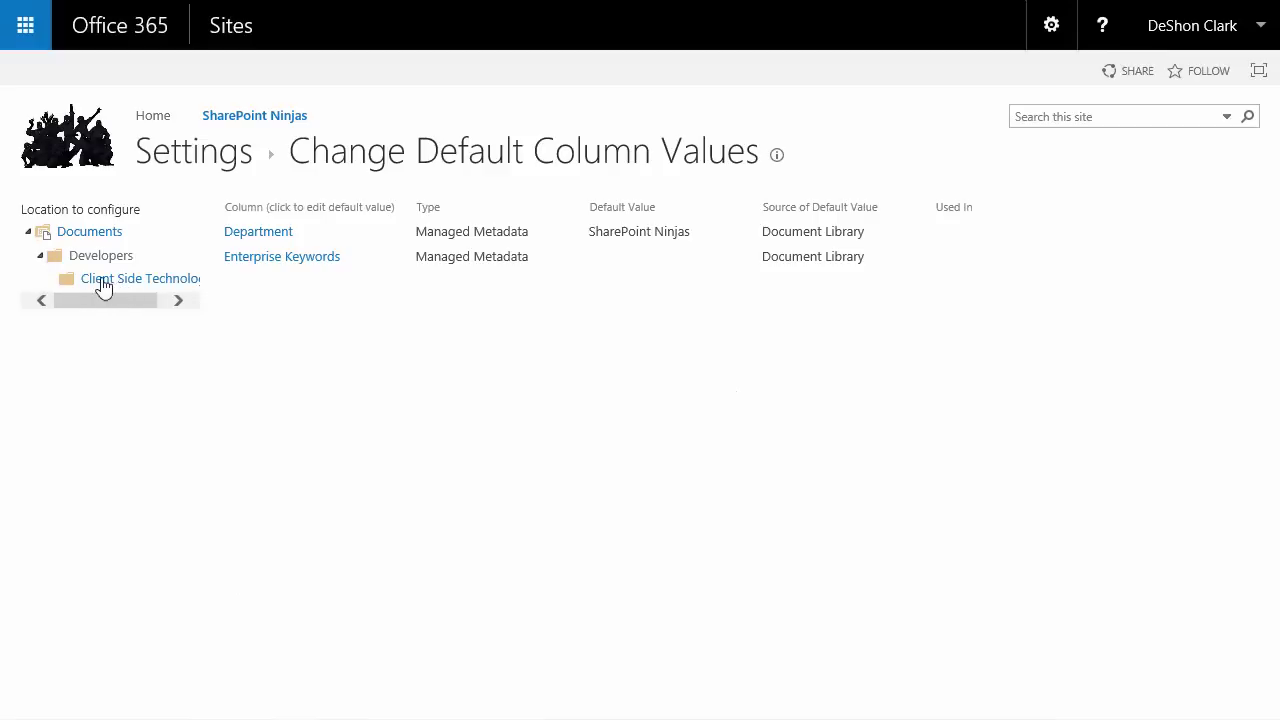
pyautogui.click(100, 284)
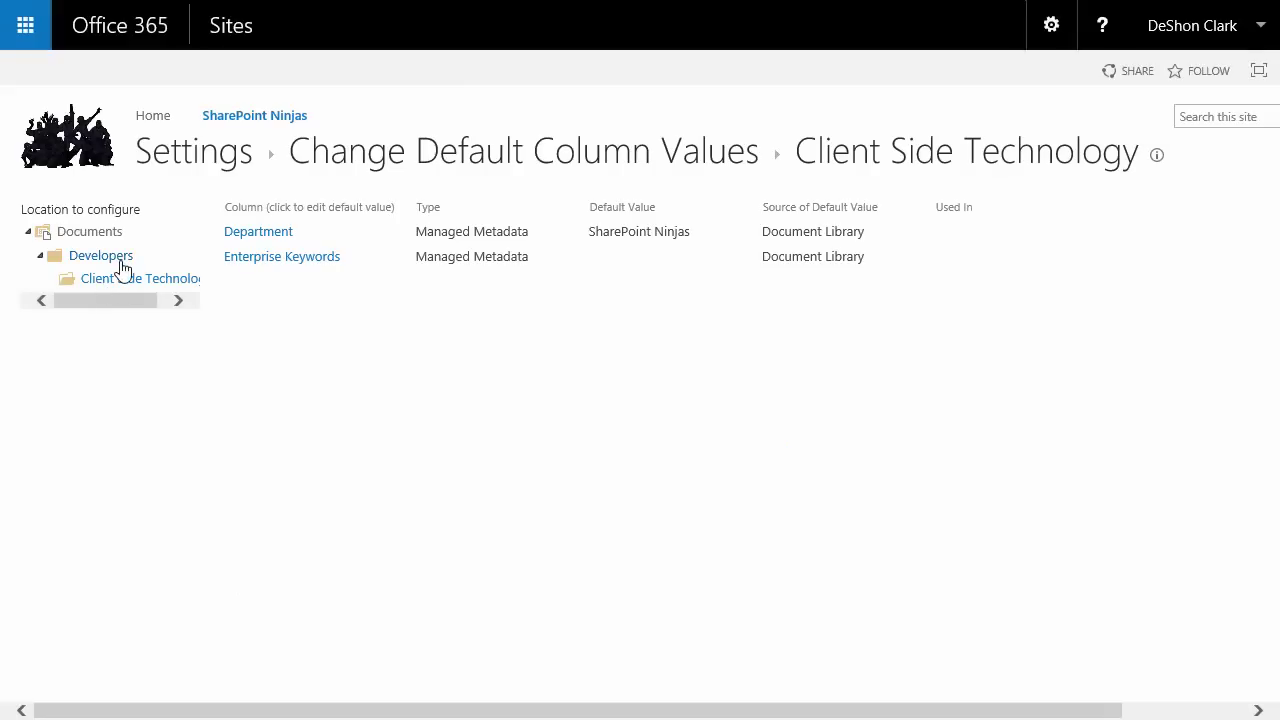
pyautogui.click(122, 268)
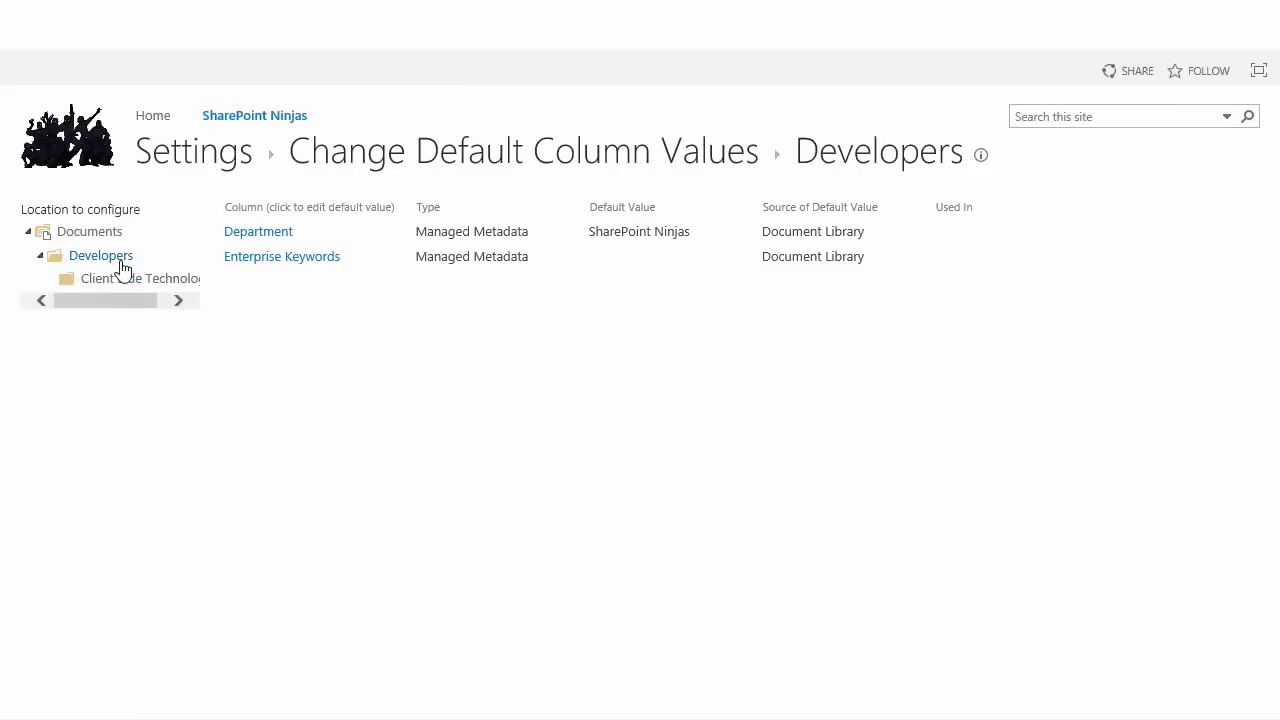
pyautogui.click(285, 262)
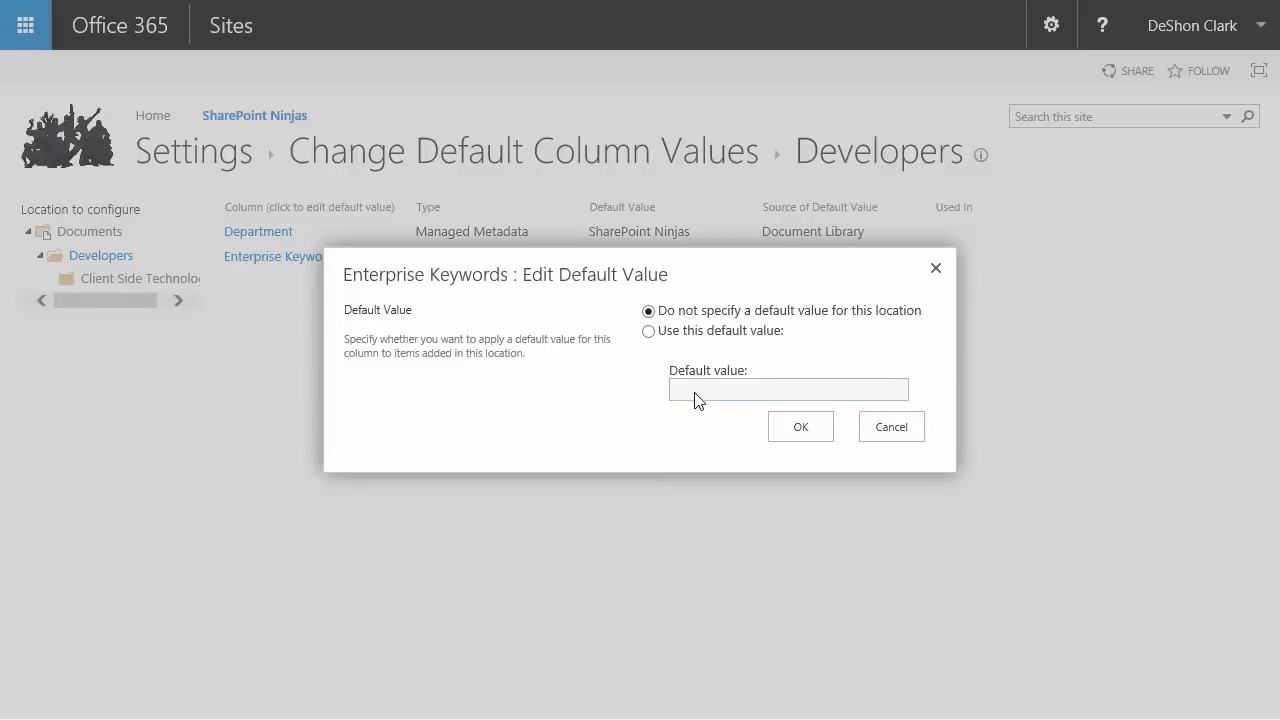
# Set Developers and SharePoint Developers as the Developers folder's default Enterprise Keywords
pyautogui.click(649, 331)
pyautogui.click(720, 392)
pyautogui.write('Deve')
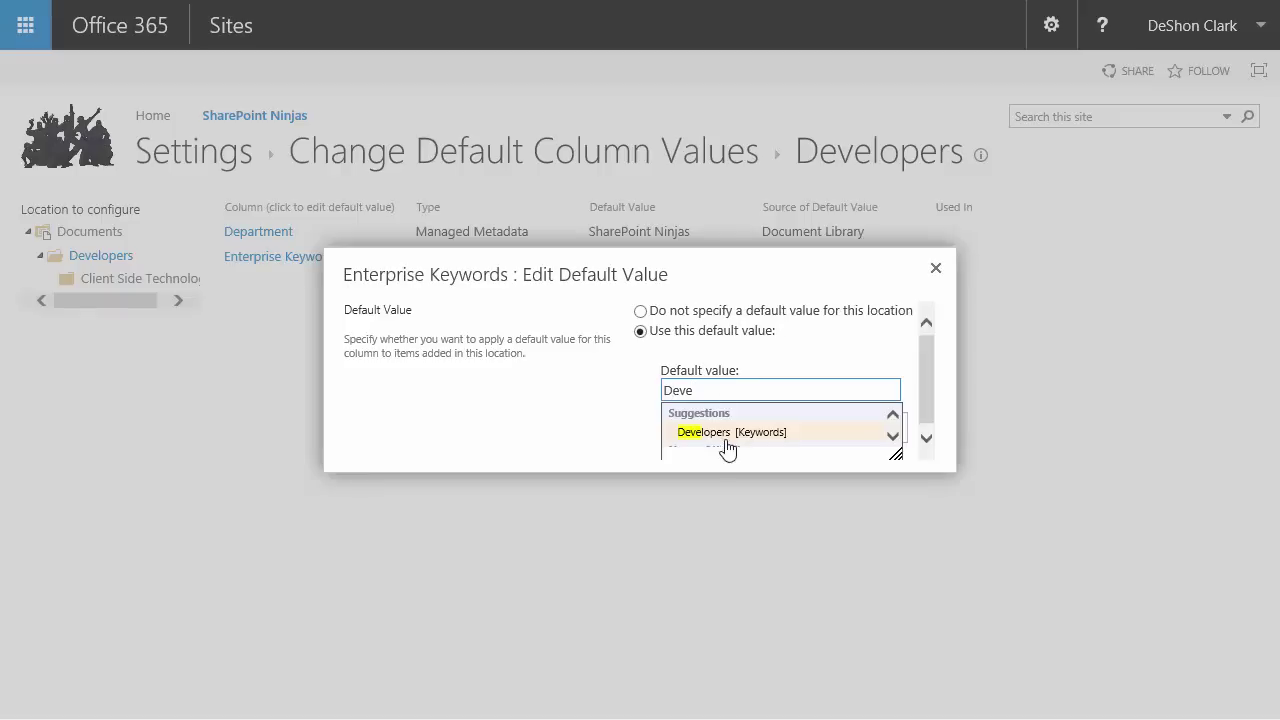
pyautogui.click(732, 432)
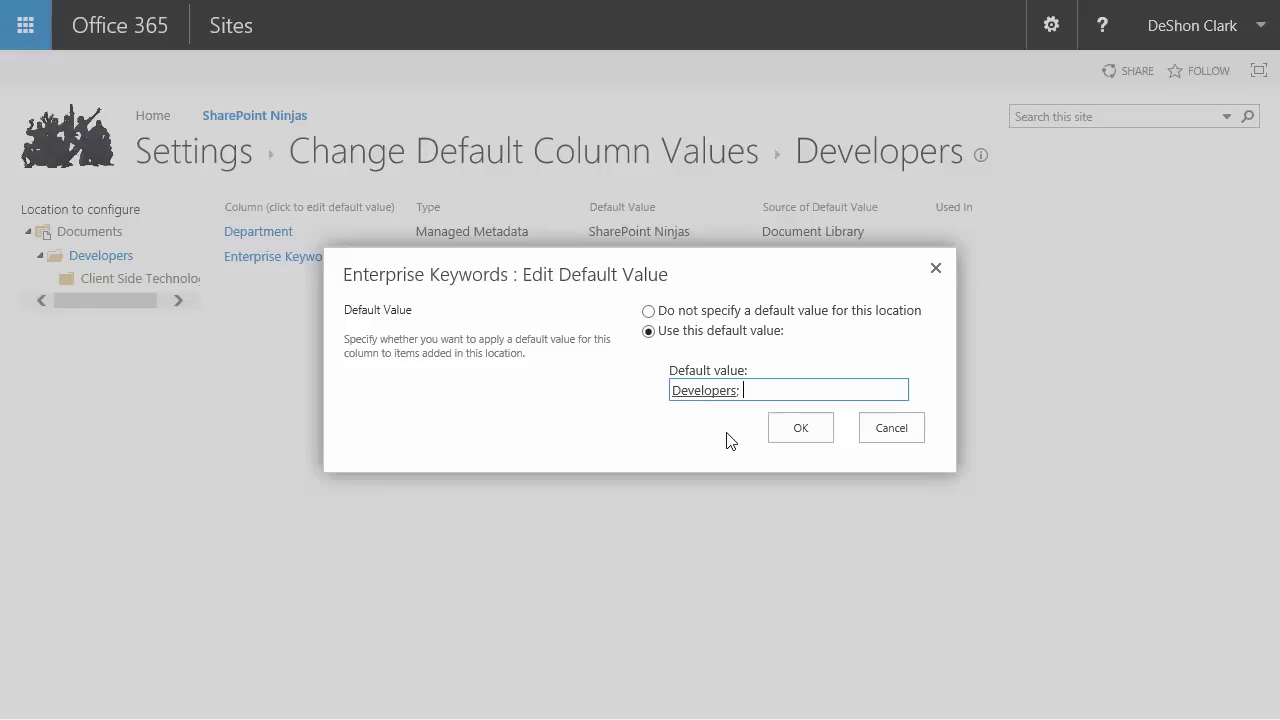
pyautogui.write('Sha')
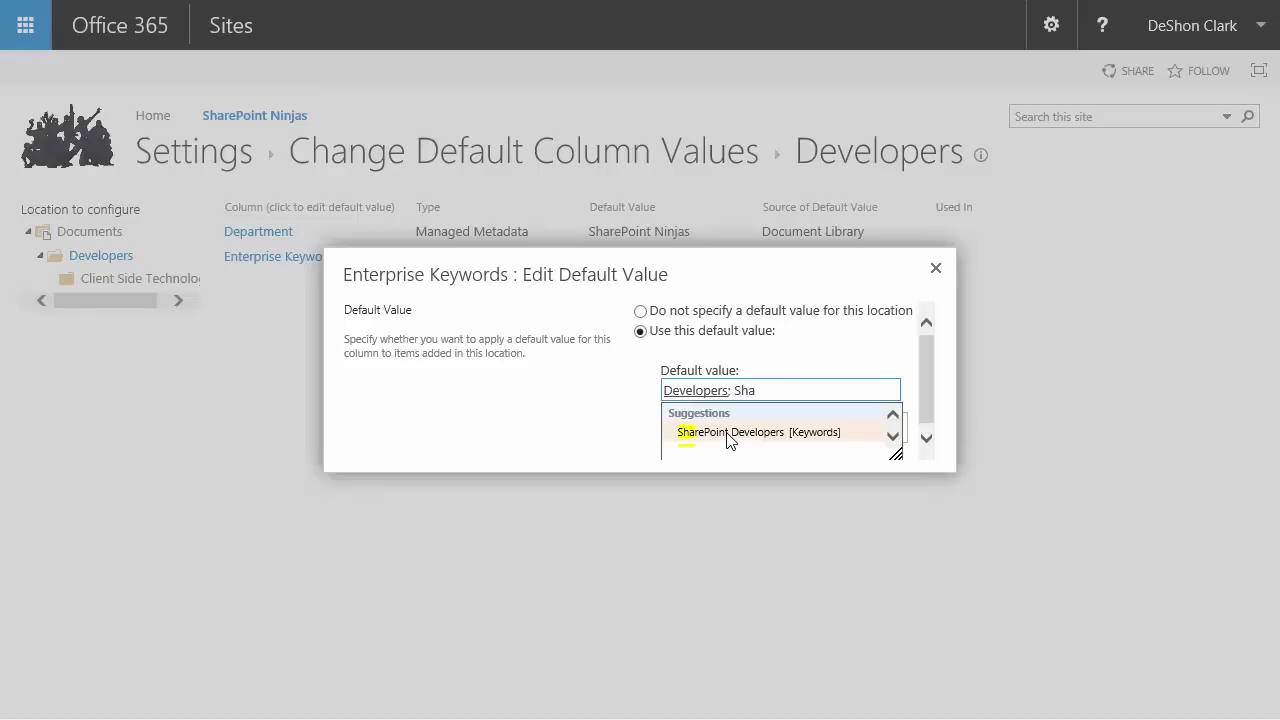
pyautogui.click(748, 434)
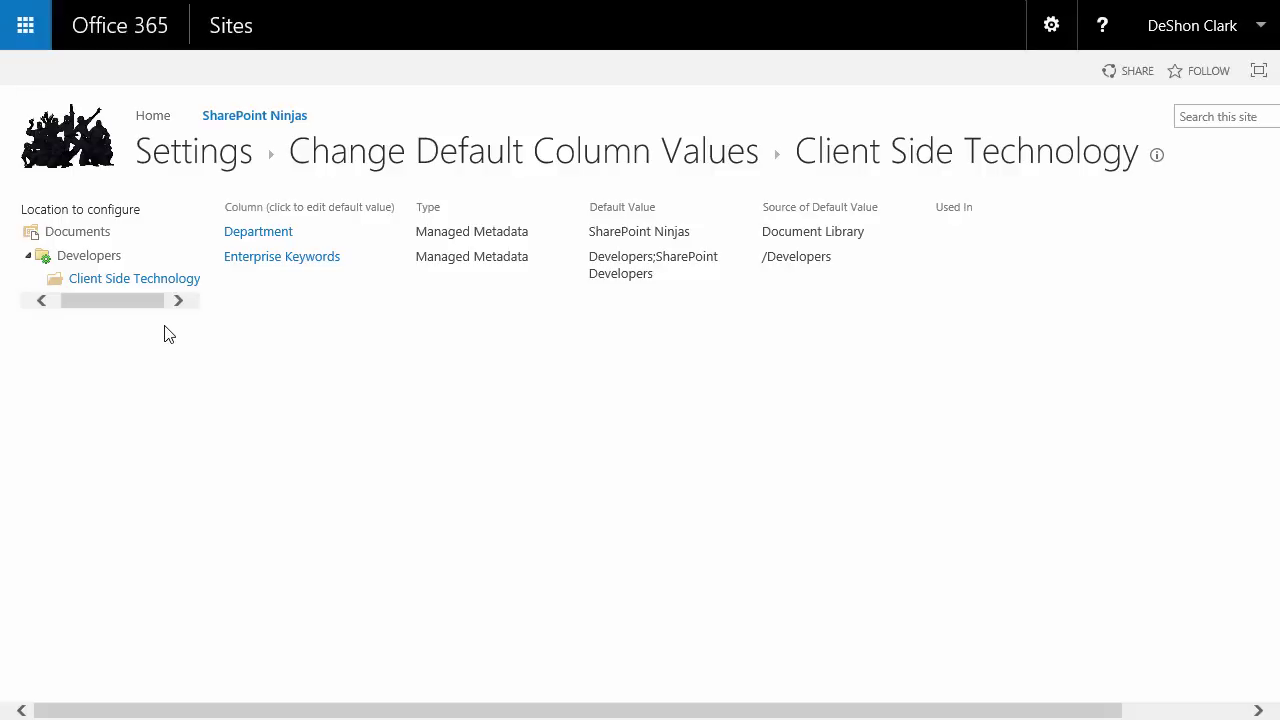
# Give Client Side Technology its own default Enterprise Keywords: angularJS, Bootstrap and jQuery
pyautogui.click(288, 262)
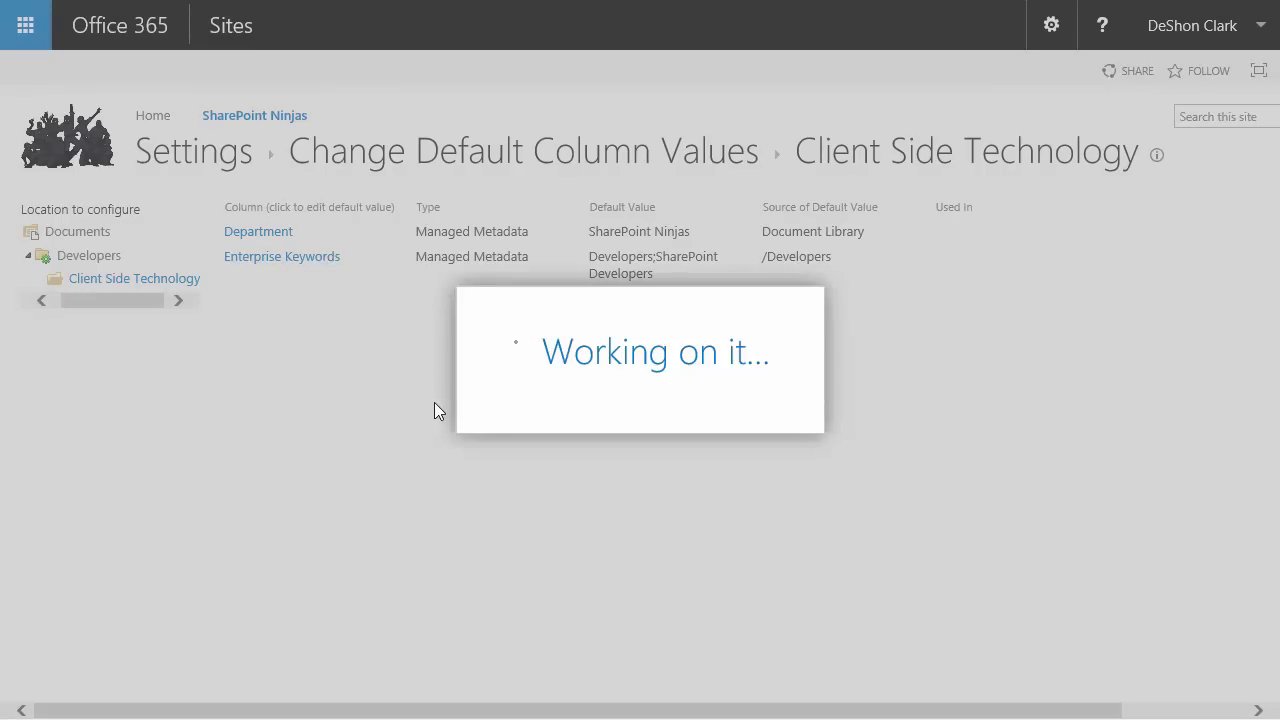
pyautogui.click(648, 331)
pyautogui.click(692, 389)
pyautogui.write('angularJS')
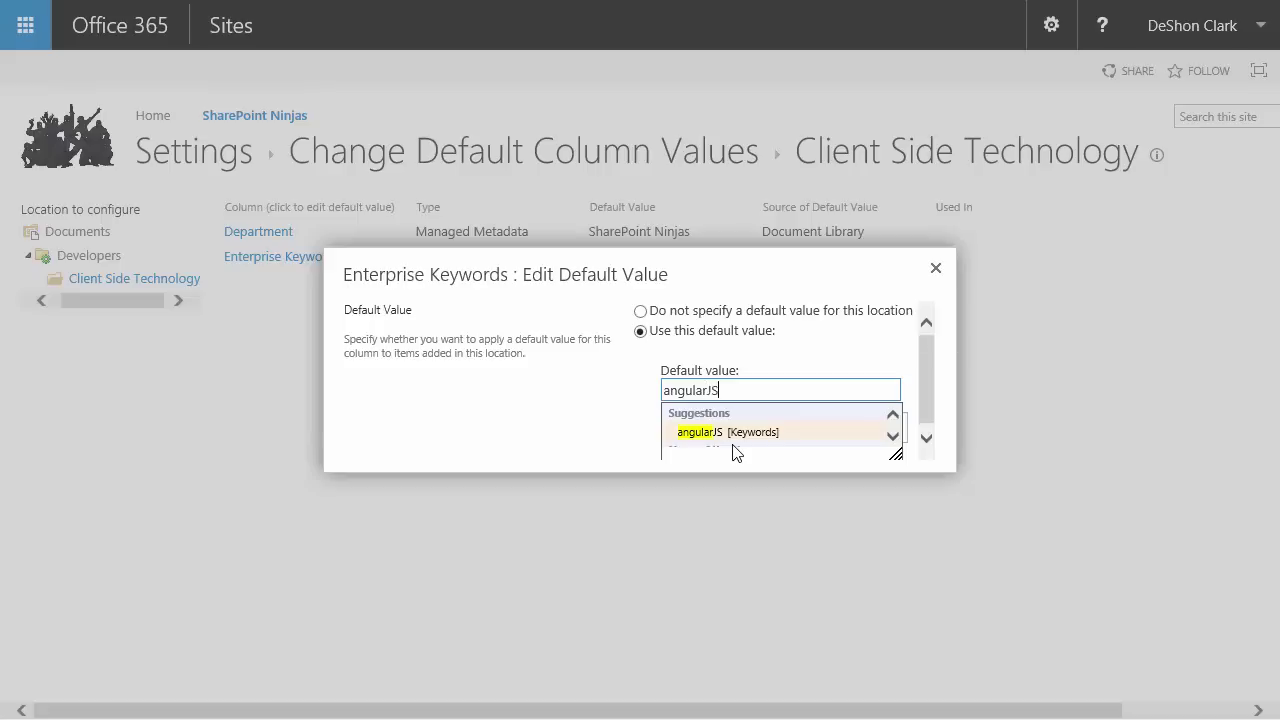
pyautogui.click(738, 433)
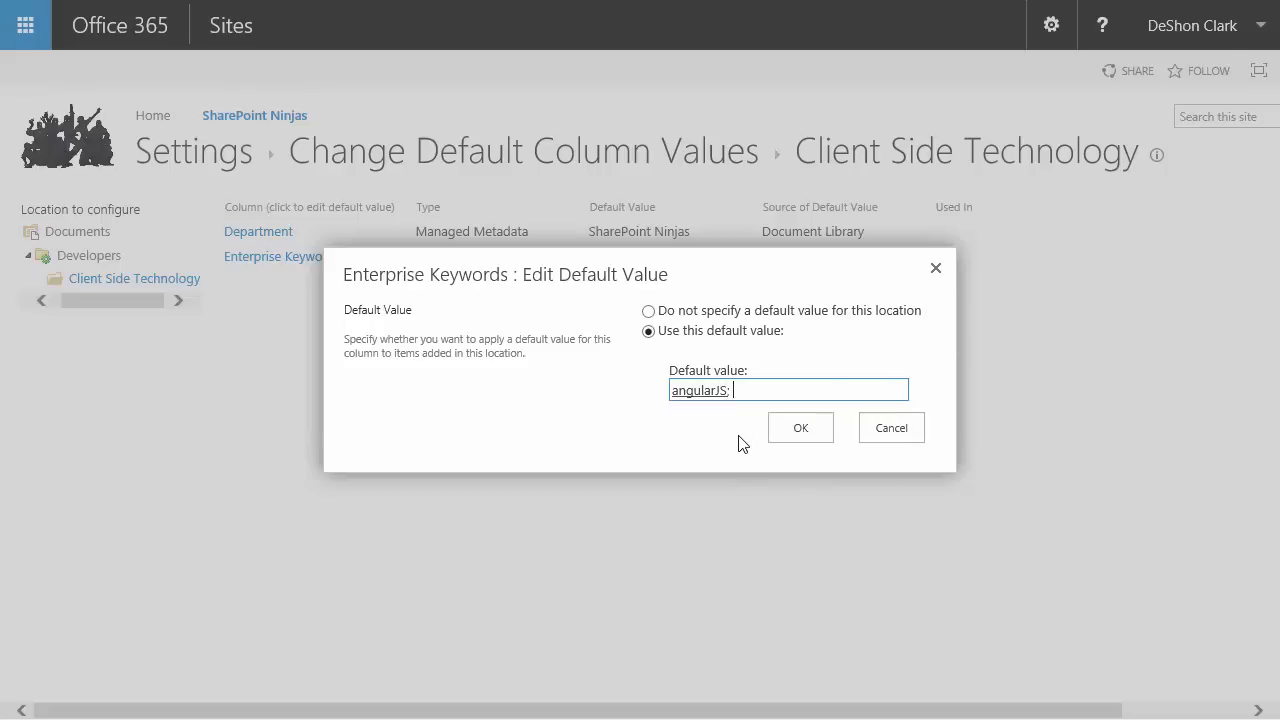
pyautogui.write('Bootst')
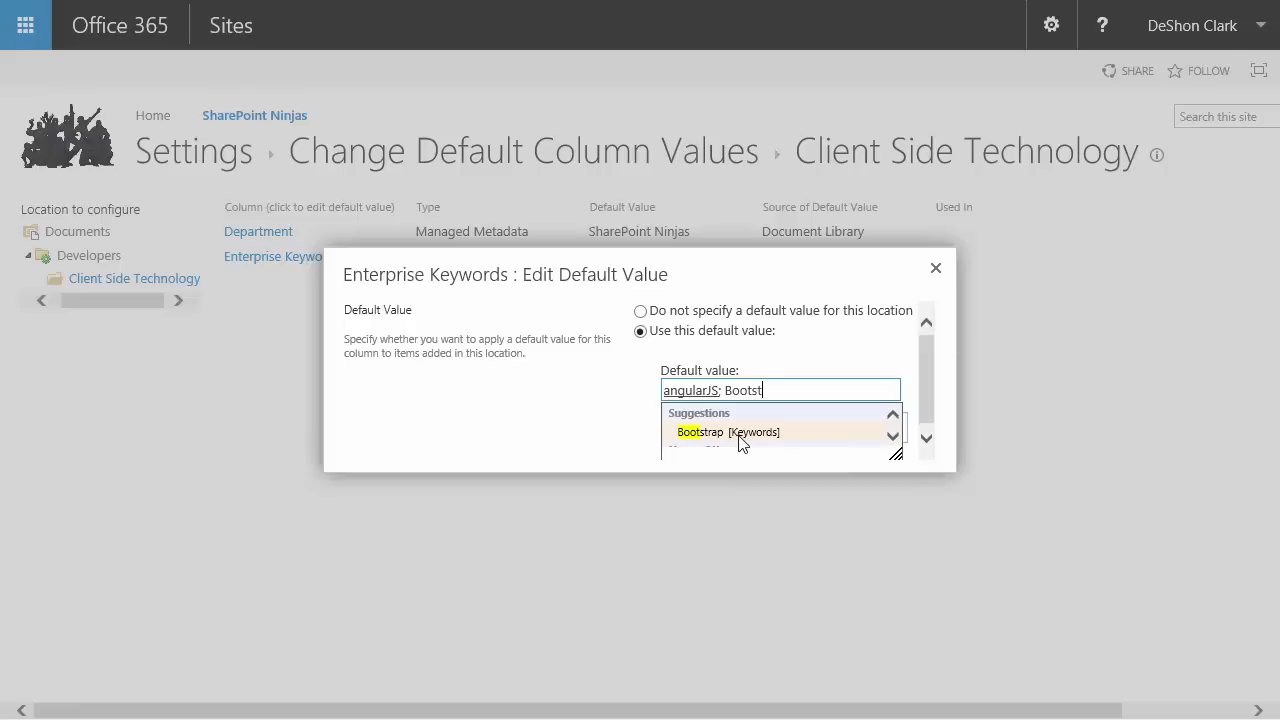
pyautogui.click(741, 433)
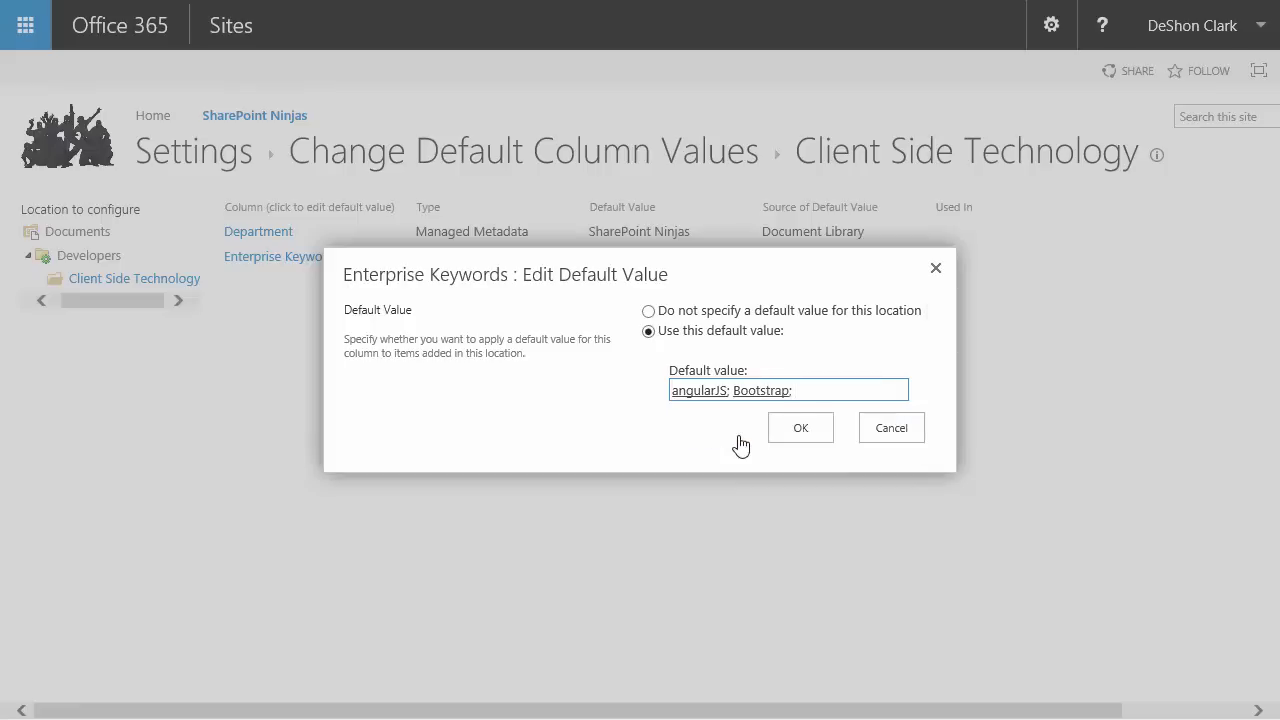
pyautogui.write('jQu')
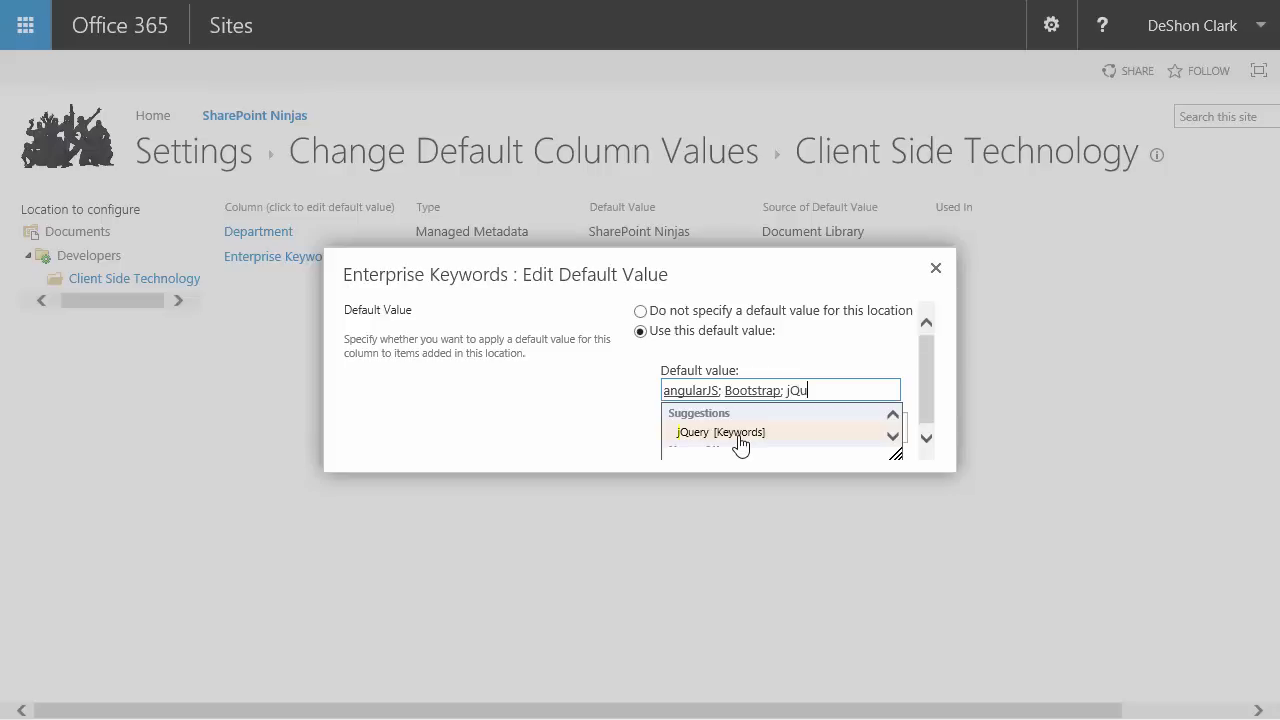
pyautogui.click(740, 433)
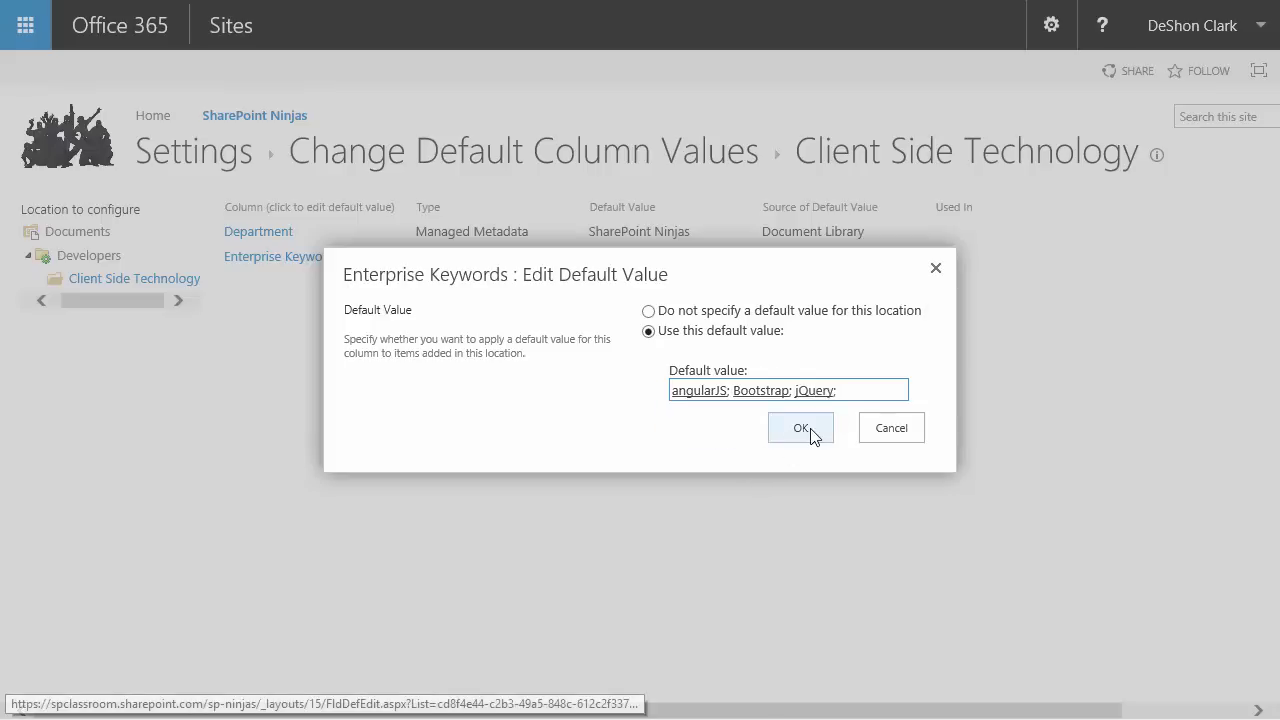
pyautogui.press('Return')
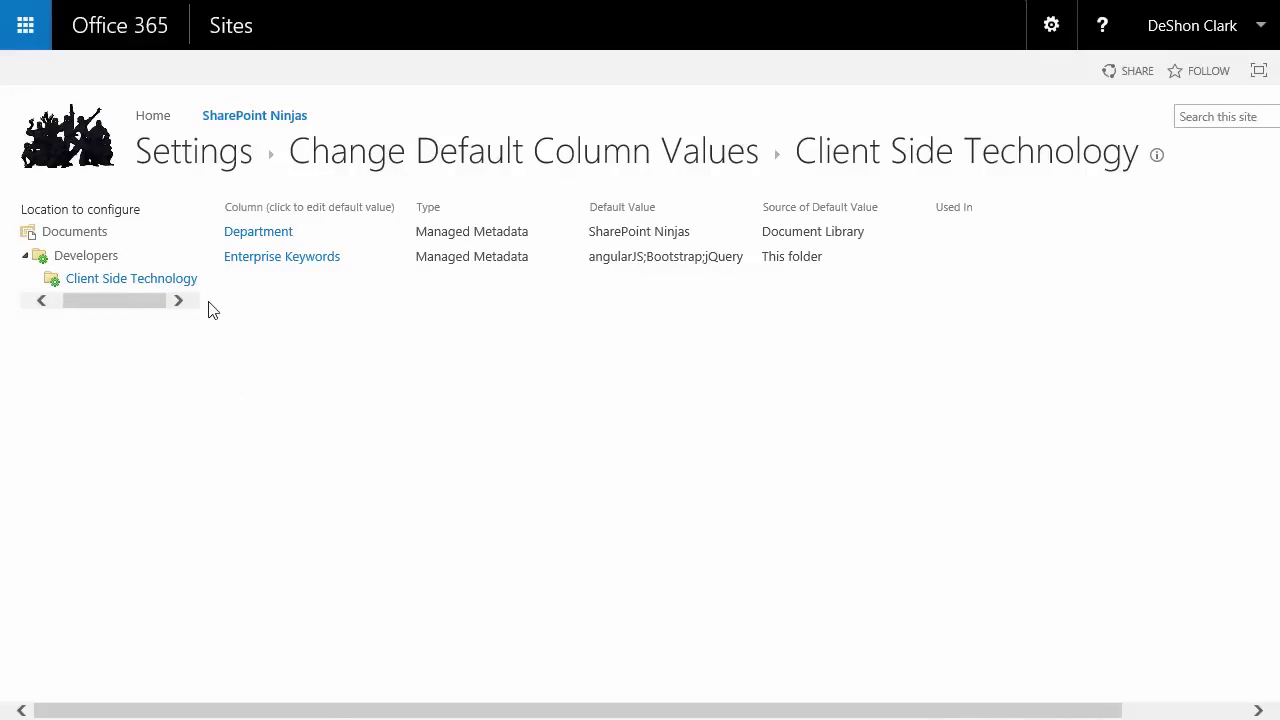
# Open the Documents library's Developers folder and drag in nine PDF files
pyautogui.click(197, 192)
pyautogui.click(214, 165)
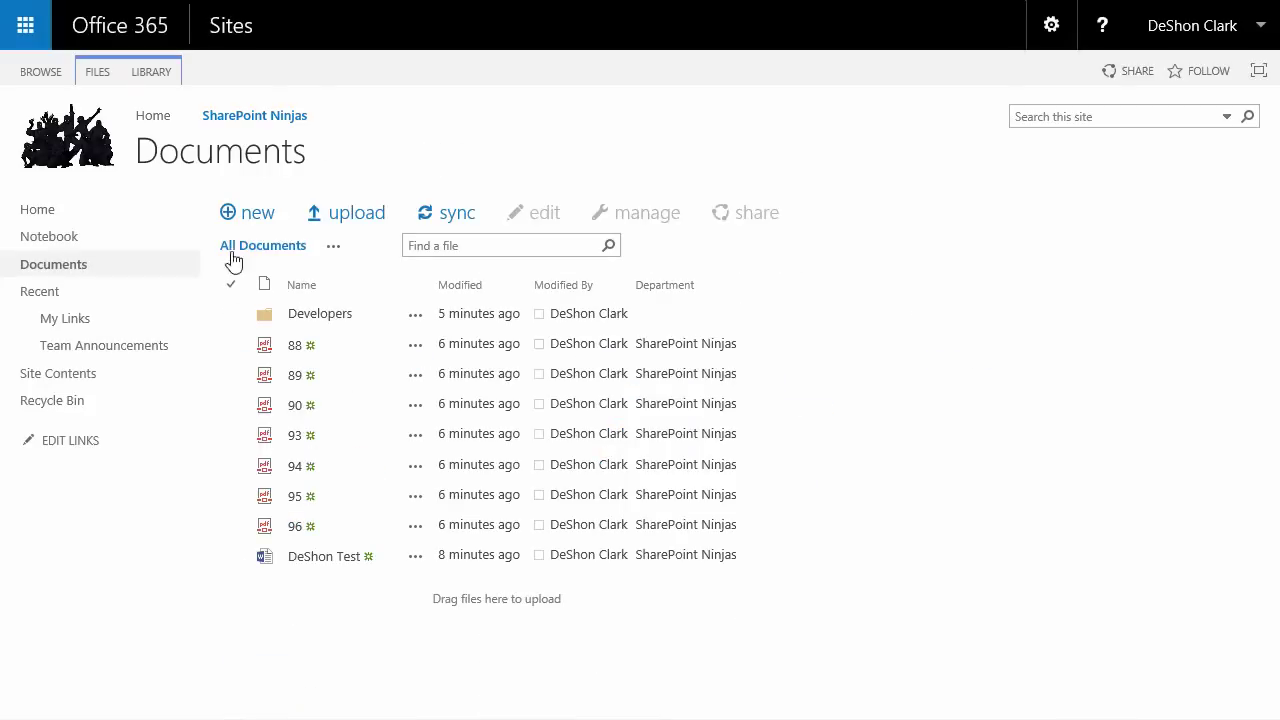
pyautogui.click(322, 316)
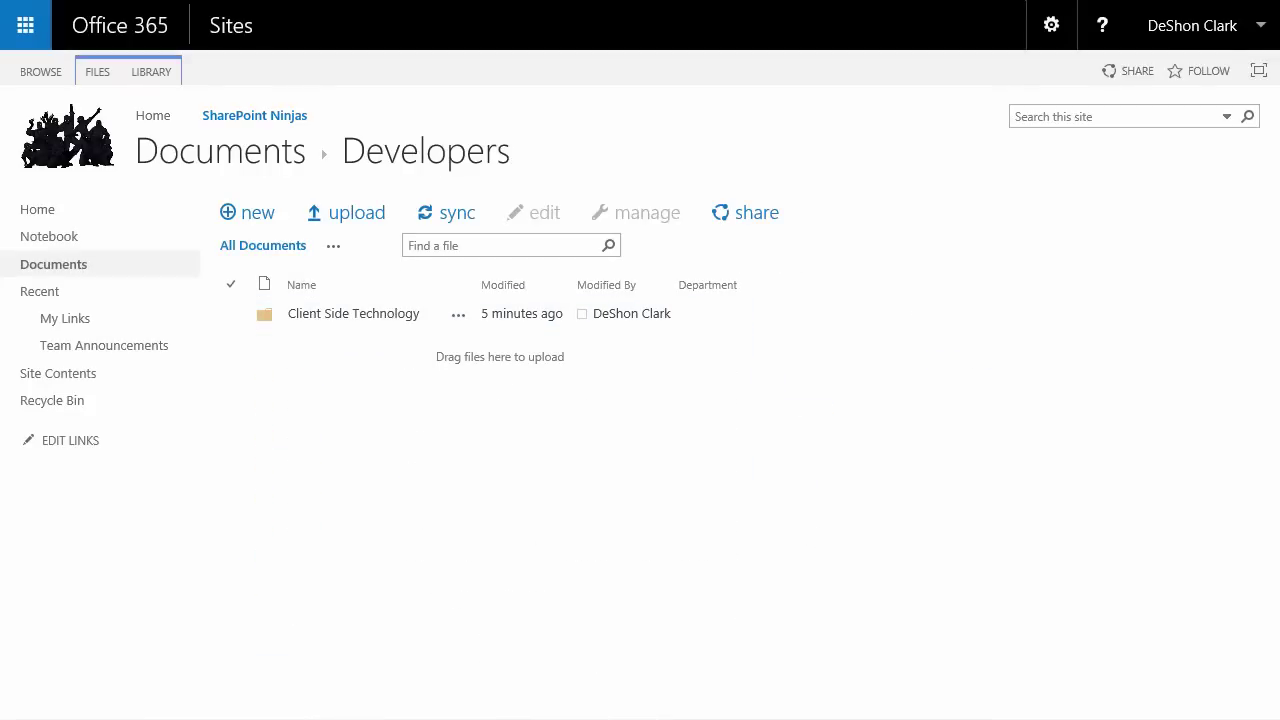
pyautogui.moveTo(929, 380); pyautogui.dragTo(450, 412)
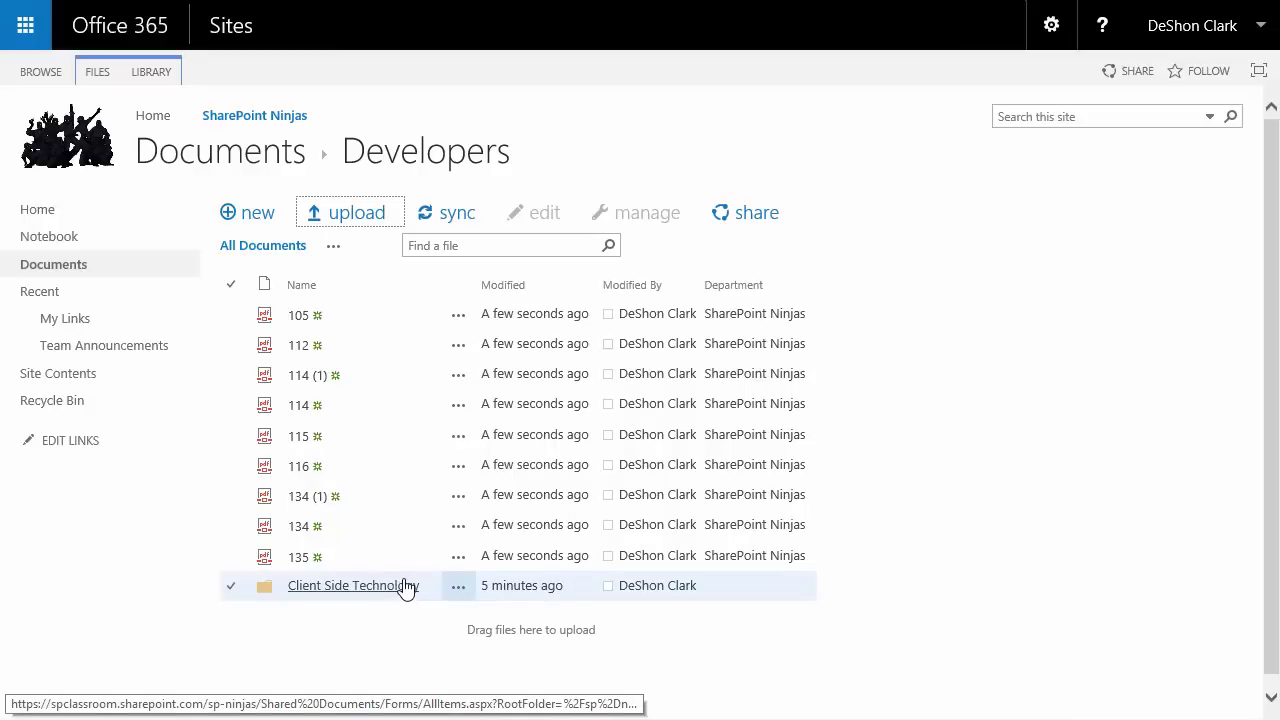
# Upload fifteen PDF, Word, PowerPoint and Excel files into the Client Side Technology folder
pyautogui.click(364, 590)
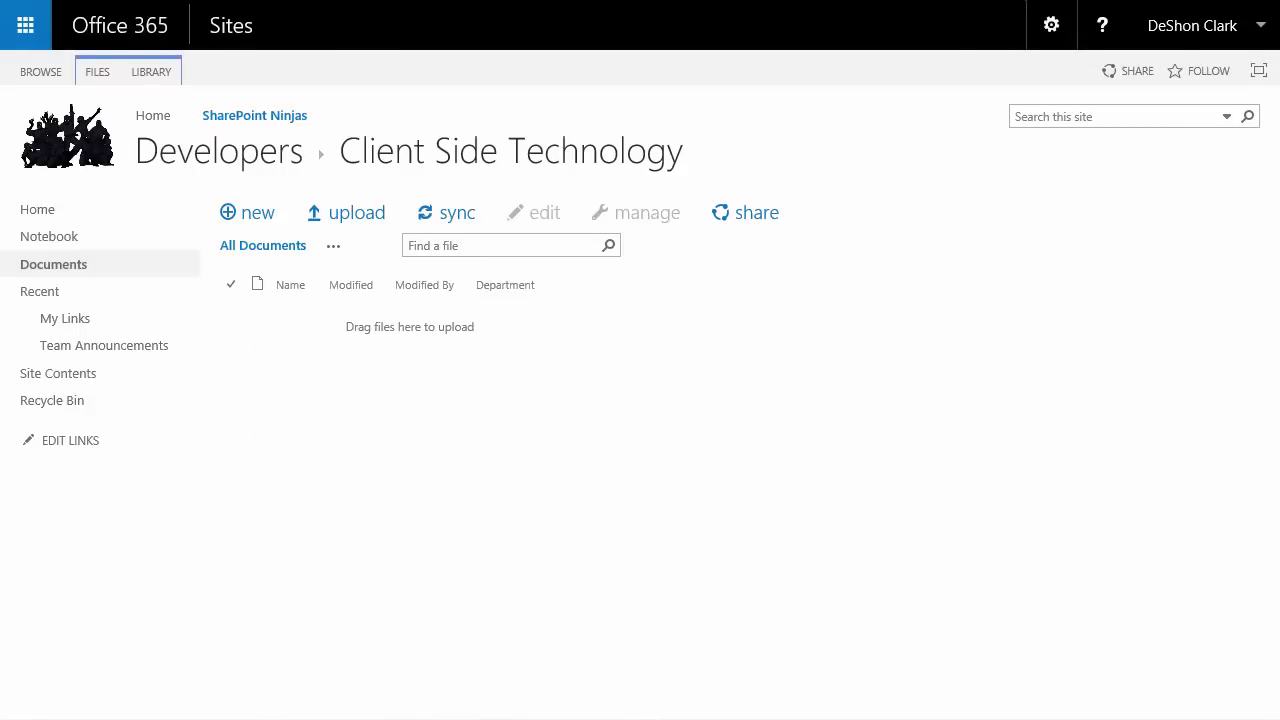
pyautogui.moveTo(1275, 320); pyautogui.dragTo(380, 358)
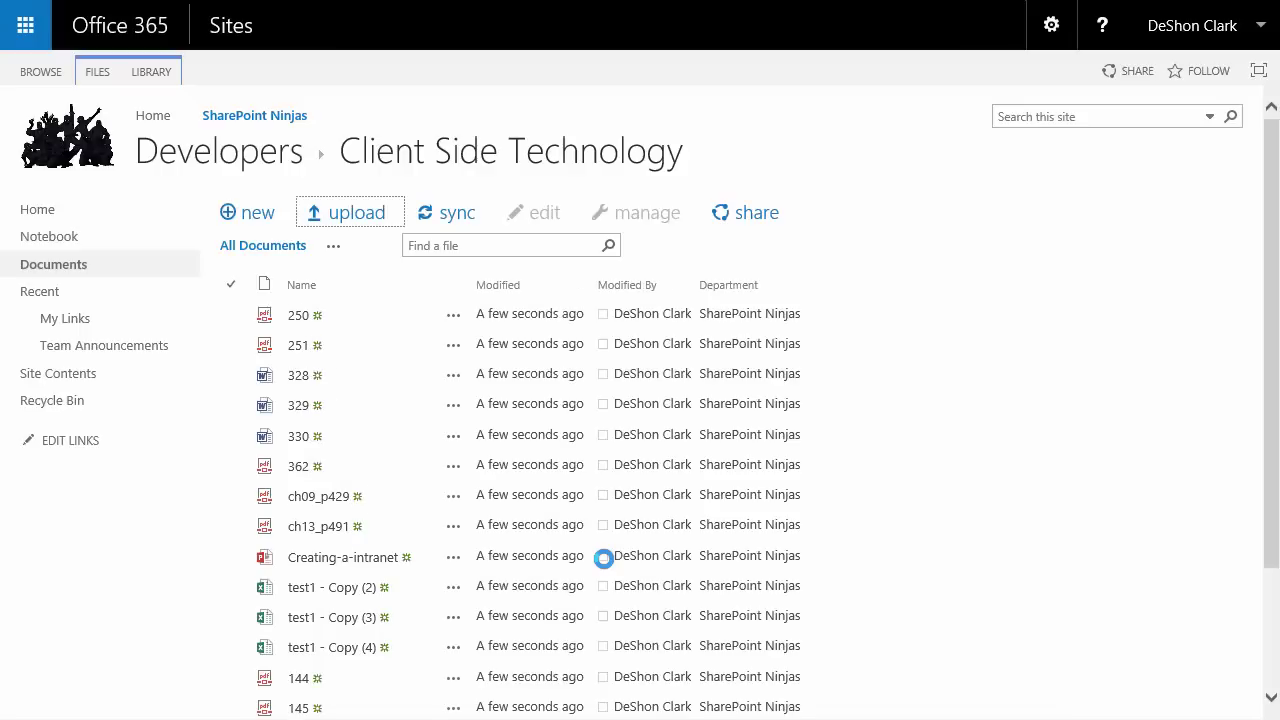
pyautogui.scroll(-3, 920, 575)
pyautogui.scroll(3, 930, 572)
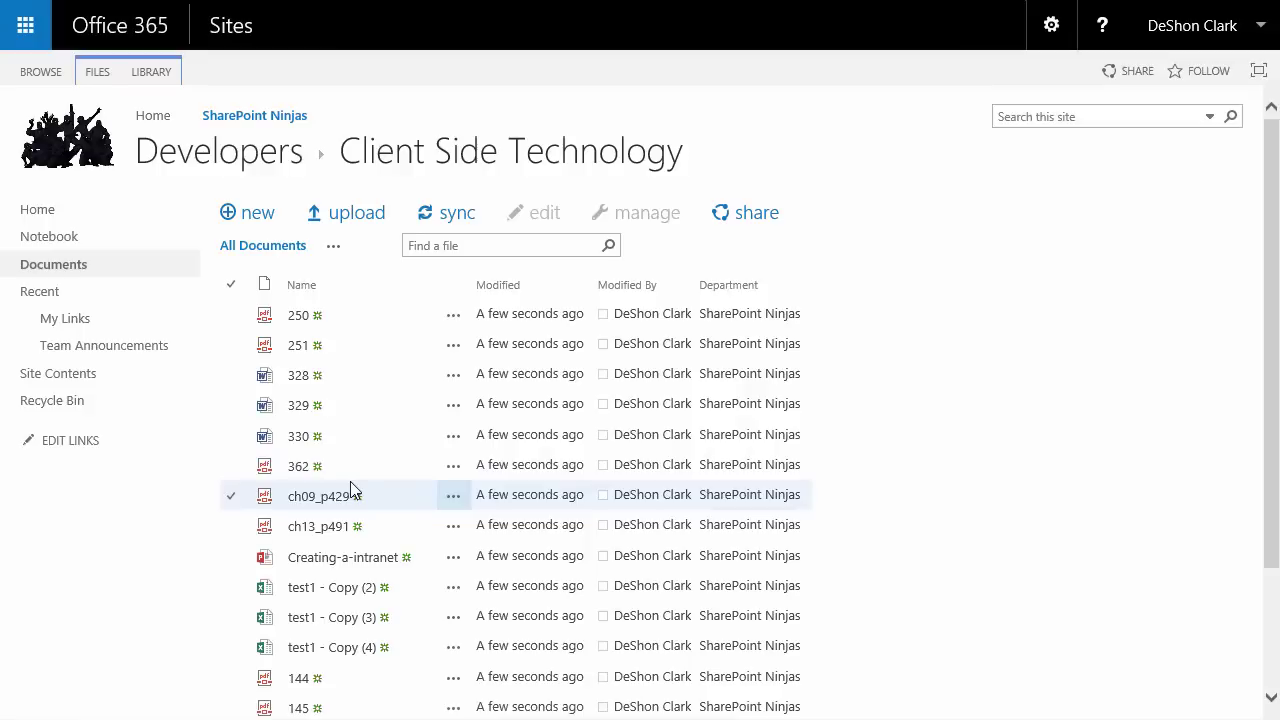
# Open Edit Properties for 362.pdf from its callout's more-actions menu
pyautogui.click(453, 466)
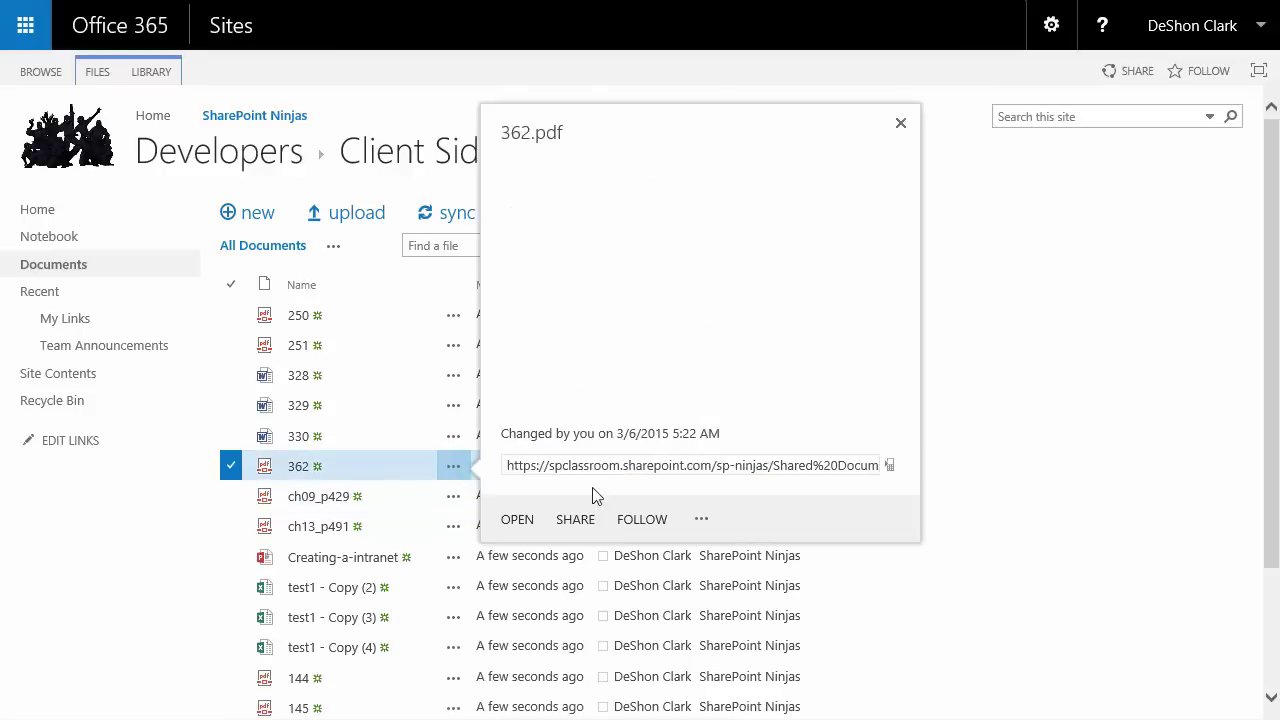
pyautogui.click(703, 549)
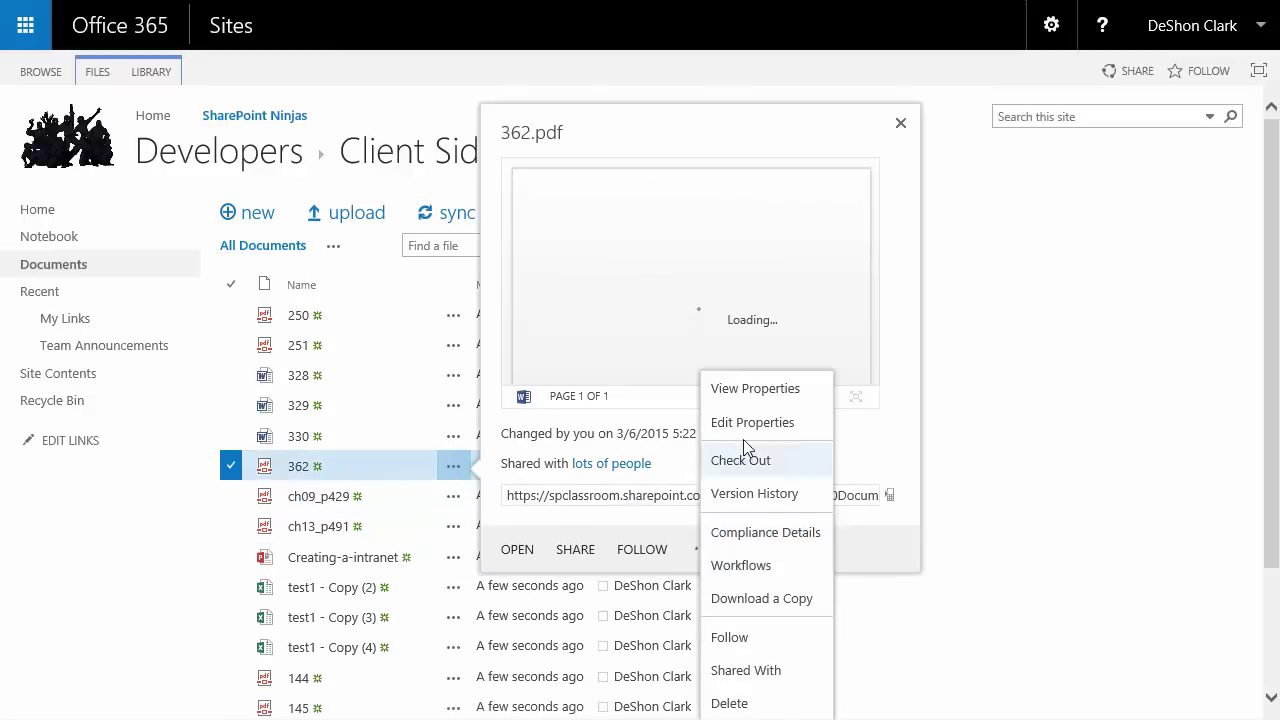
pyautogui.click(728, 430)
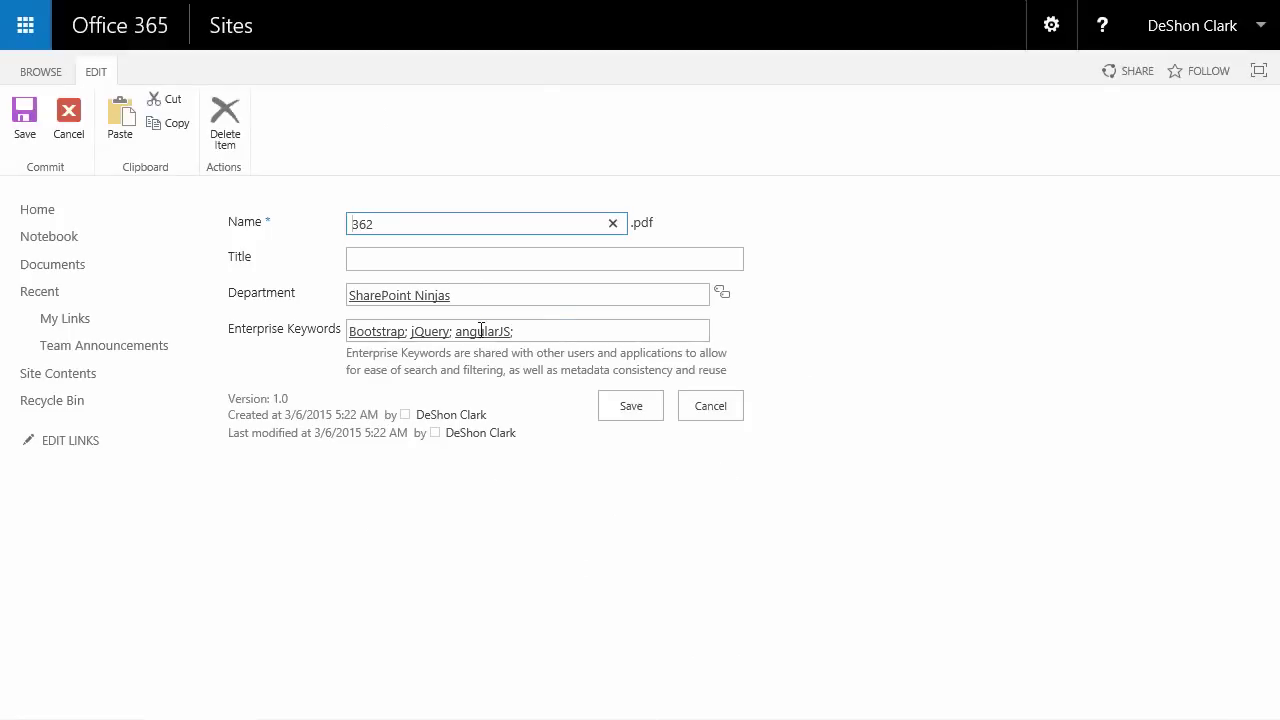
# Replace 362.pdf's Enterprise Keywords with 'underscore js' and save the properties
pyautogui.click(519, 333)
pyautogui.press('BackSpace')
pyautogui.press('BackSpace')
pyautogui.press('BackSpace')
pyautogui.press('BackSpace')
pyautogui.press('BackSpace')
pyautogui.press('BackSpace')
pyautogui.press('BackSpace')
pyautogui.press('BackSpace')
pyautogui.press('BackSpace')
pyautogui.press('BackSpace')
pyautogui.press('BackSpace')
pyautogui.press('BackSpace')
pyautogui.press('BackSpace')
pyautogui.press('BackSpace')
pyautogui.press('BackSpace')
pyautogui.press('BackSpace')
pyautogui.press('BackSpace')
pyautogui.press('BackSpace')
pyautogui.press('BackSpace')
pyautogui.press('BackSpace')
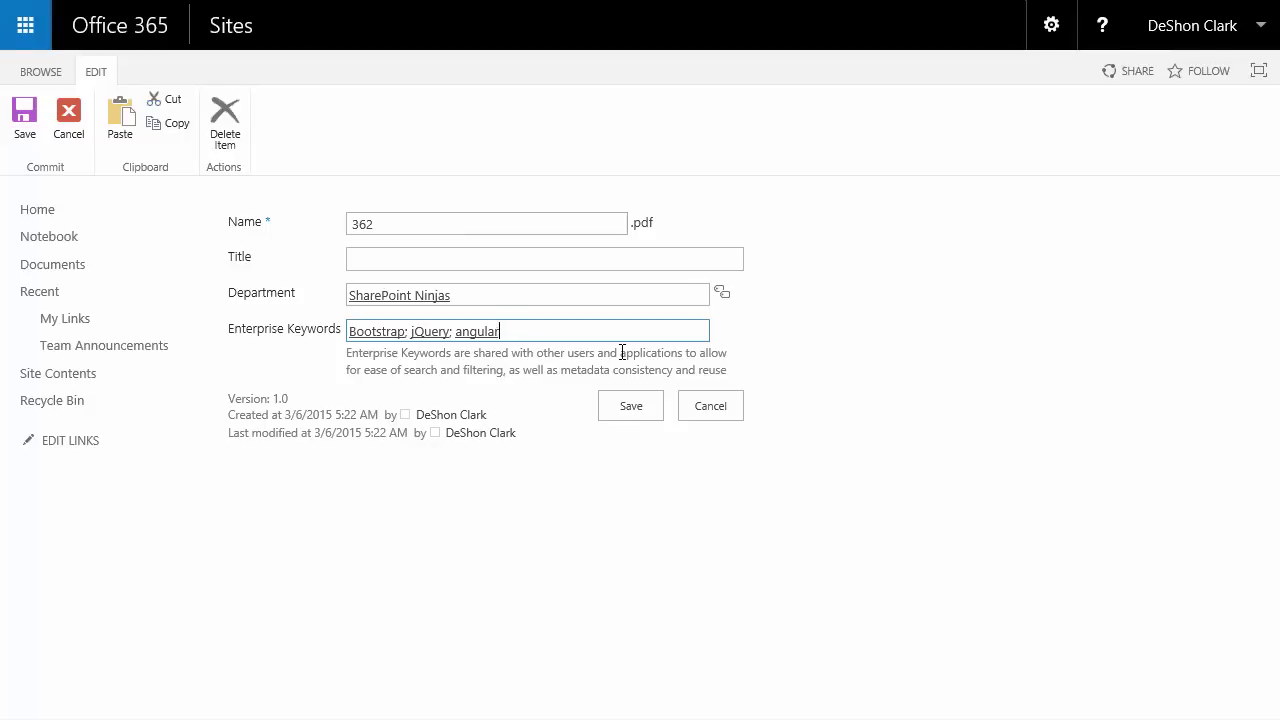
pyautogui.press('BackSpace')
pyautogui.press('BackSpace')
pyautogui.press('BackSpace')
pyautogui.press('BackSpace')
pyautogui.press('BackSpace')
pyautogui.press('BackSpace')
pyautogui.press('BackSpace')
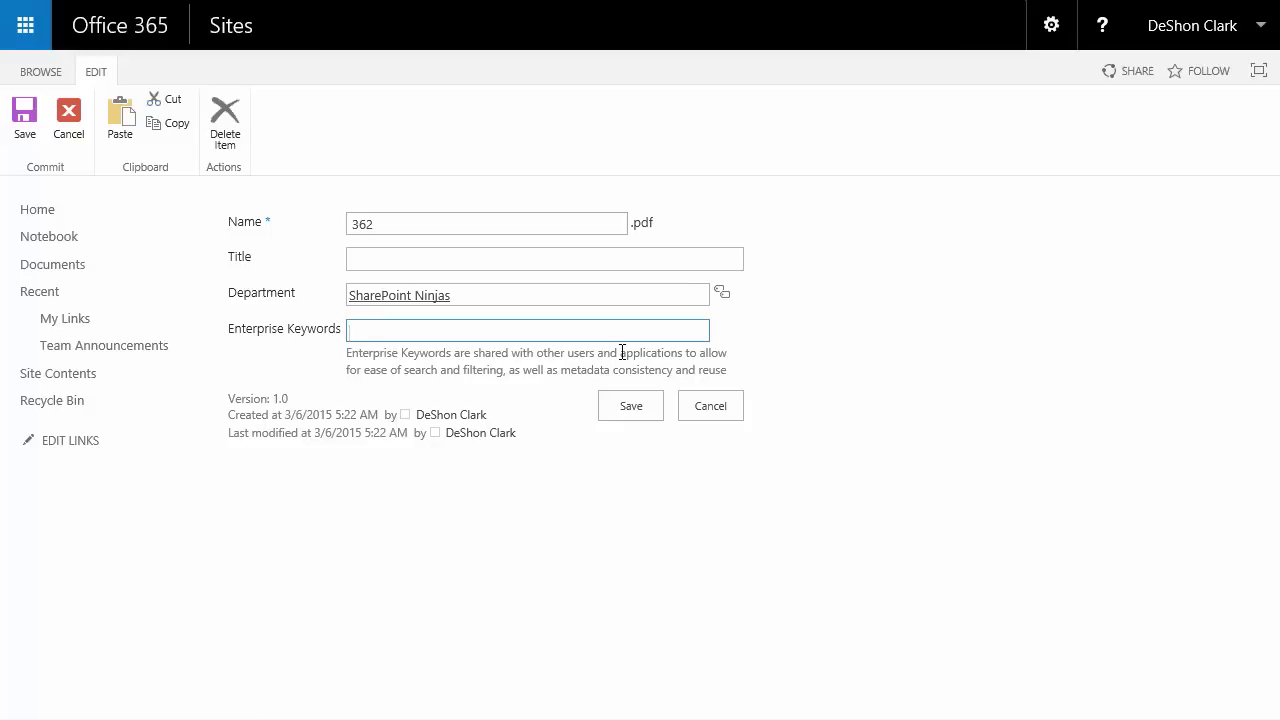
pyautogui.write('undersc')
pyautogui.write('ore.')
pyautogui.write('js')
pyautogui.press('BackSpace')
pyautogui.press('BackSpace')
pyautogui.press('BackSpace')
pyautogui.write('js')
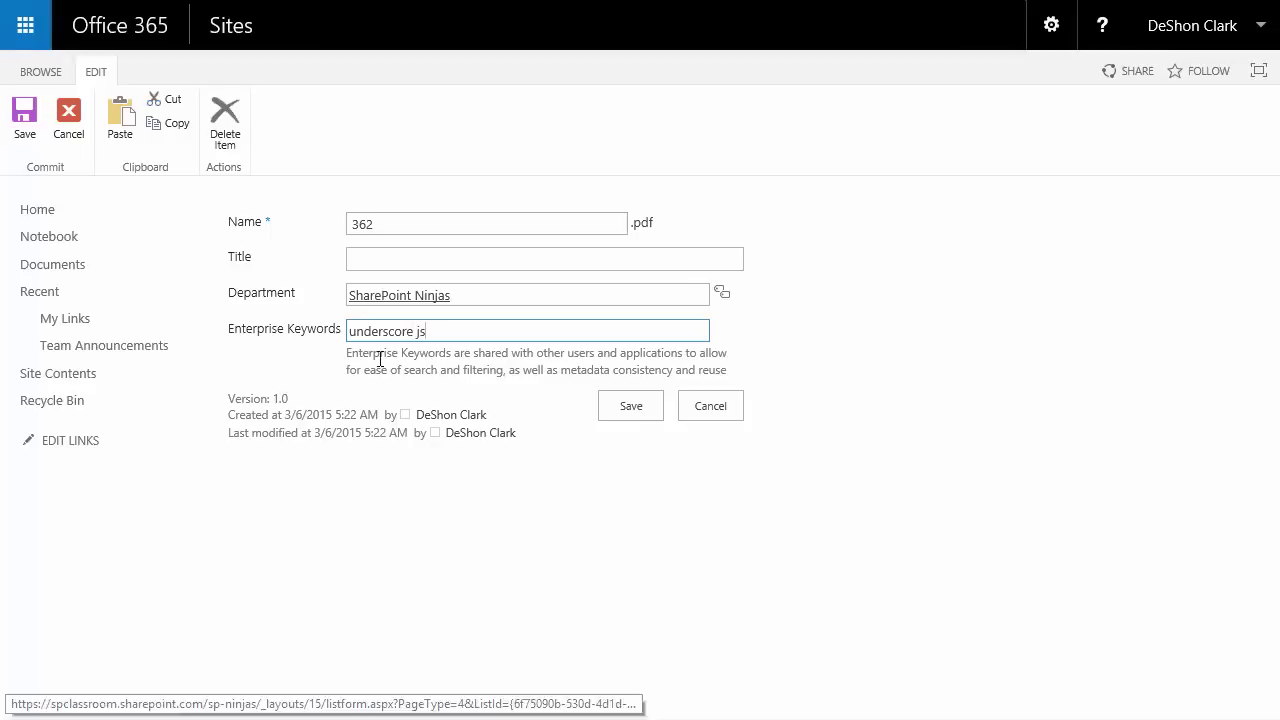
pyautogui.click(639, 416)
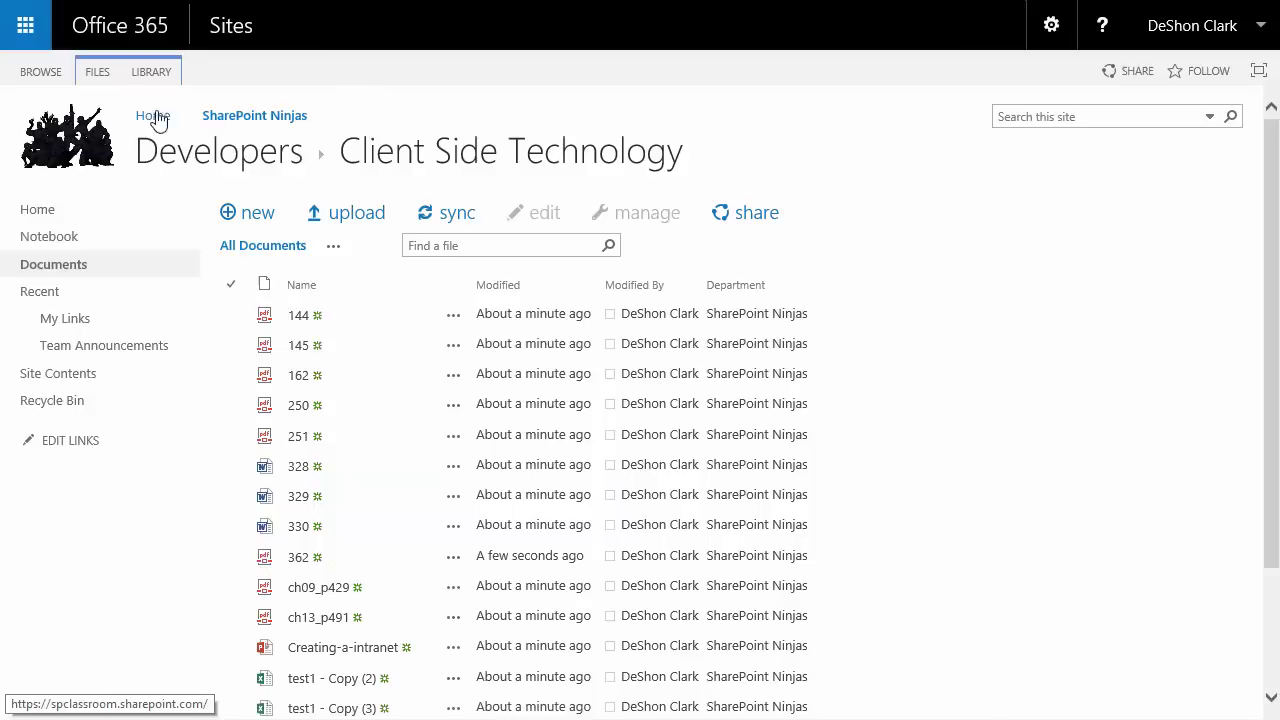
# Tick Enterprise Keywords as a displayed column in the All Documents view settings
pyautogui.click(151, 72)
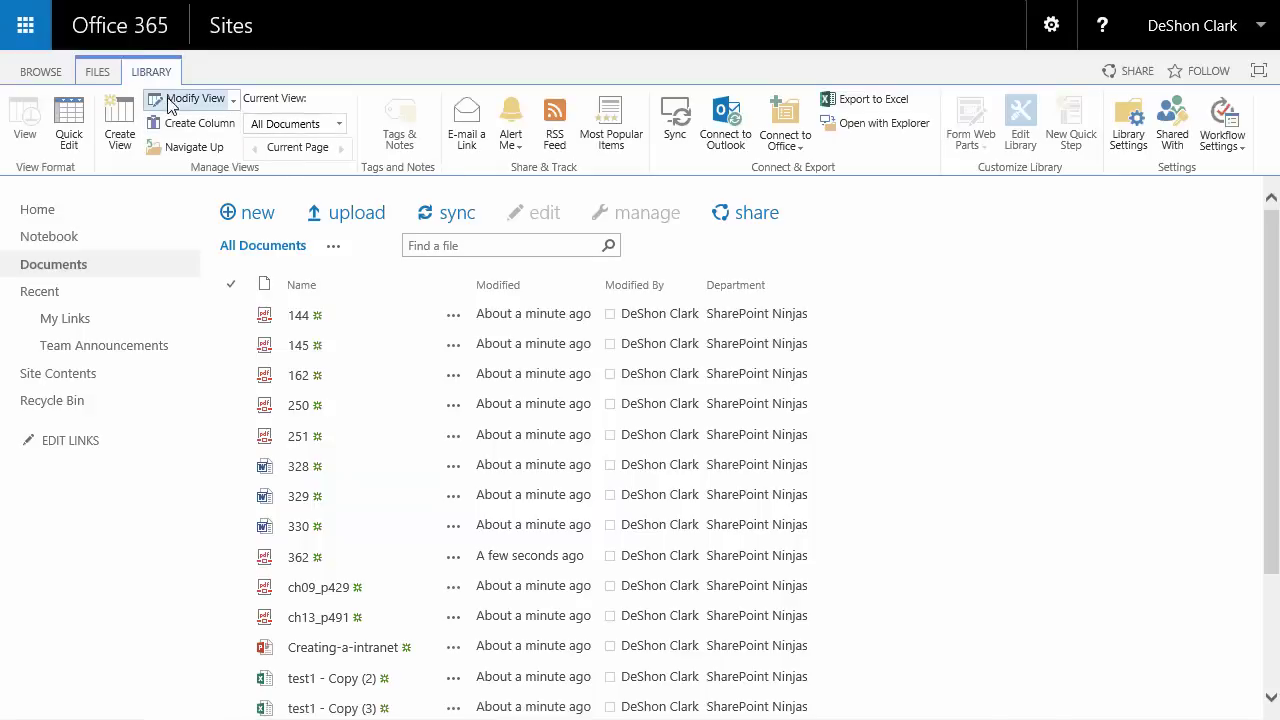
pyautogui.click(283, 250)
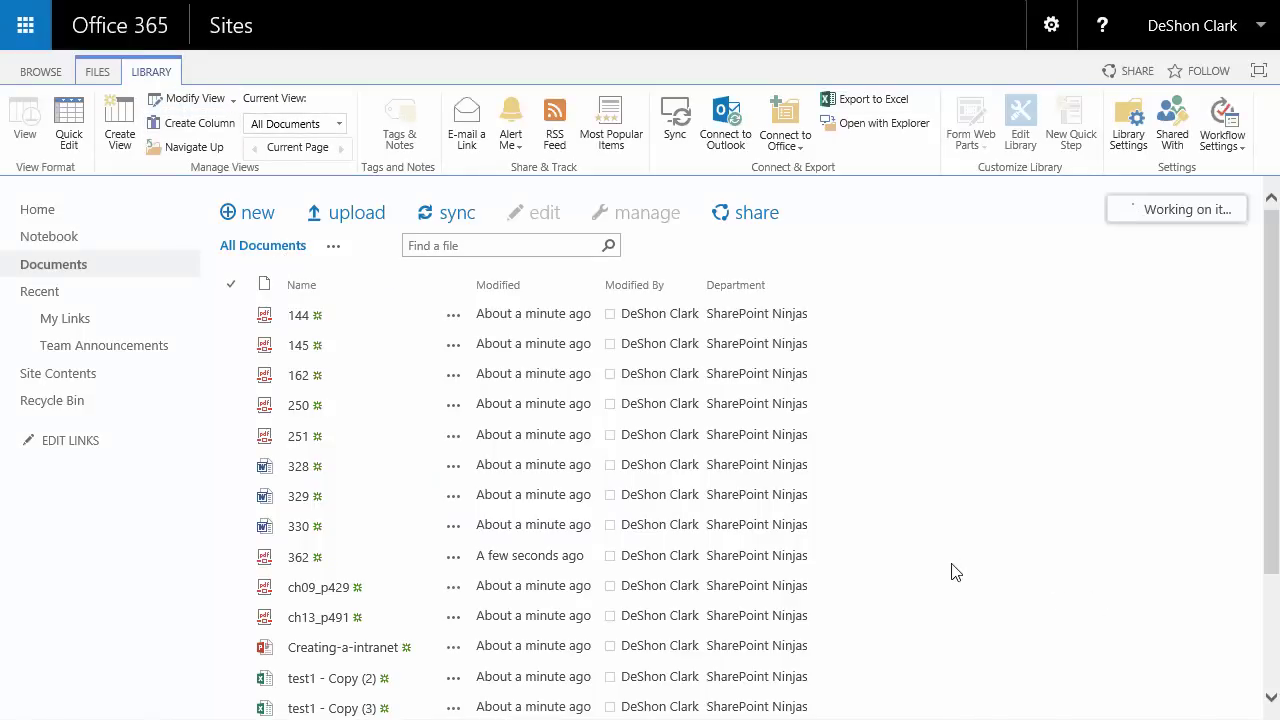
pyautogui.scroll(-4, 930, 570)
pyautogui.scroll(-1, 914, 567)
pyautogui.scroll(1, 910, 566)
pyautogui.click(750, 481)
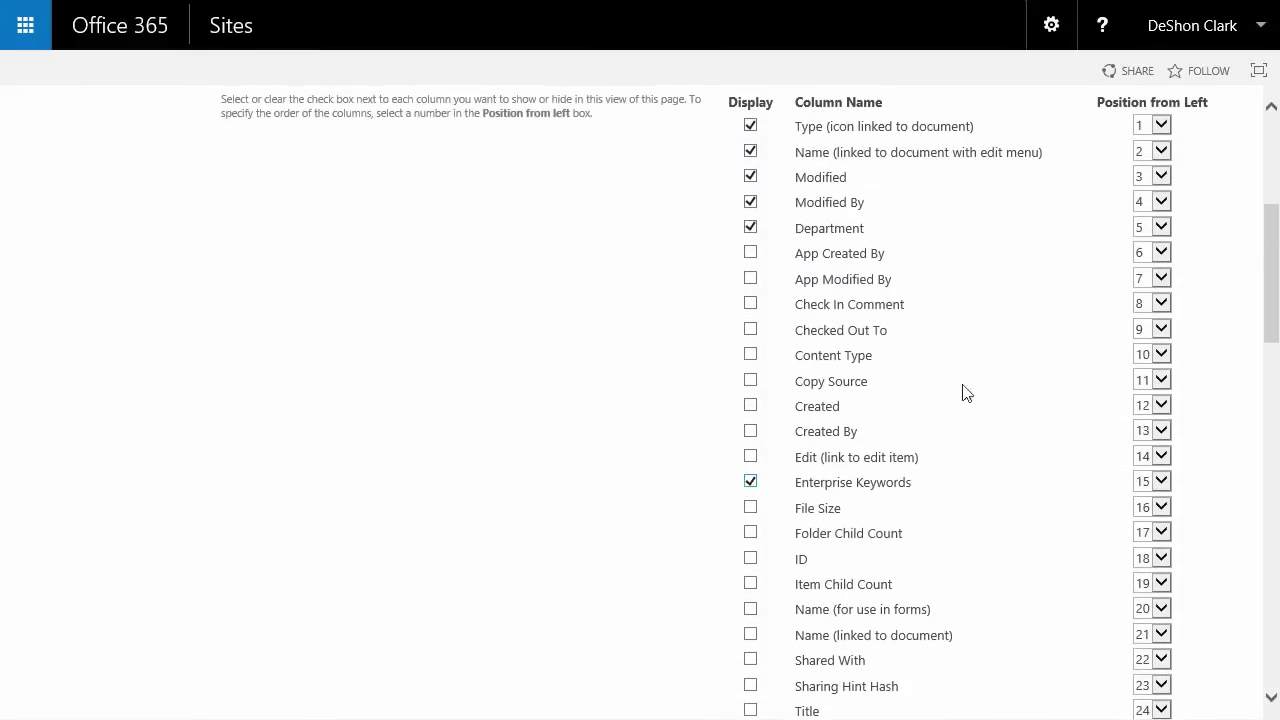
pyautogui.scroll(4, 950, 360)
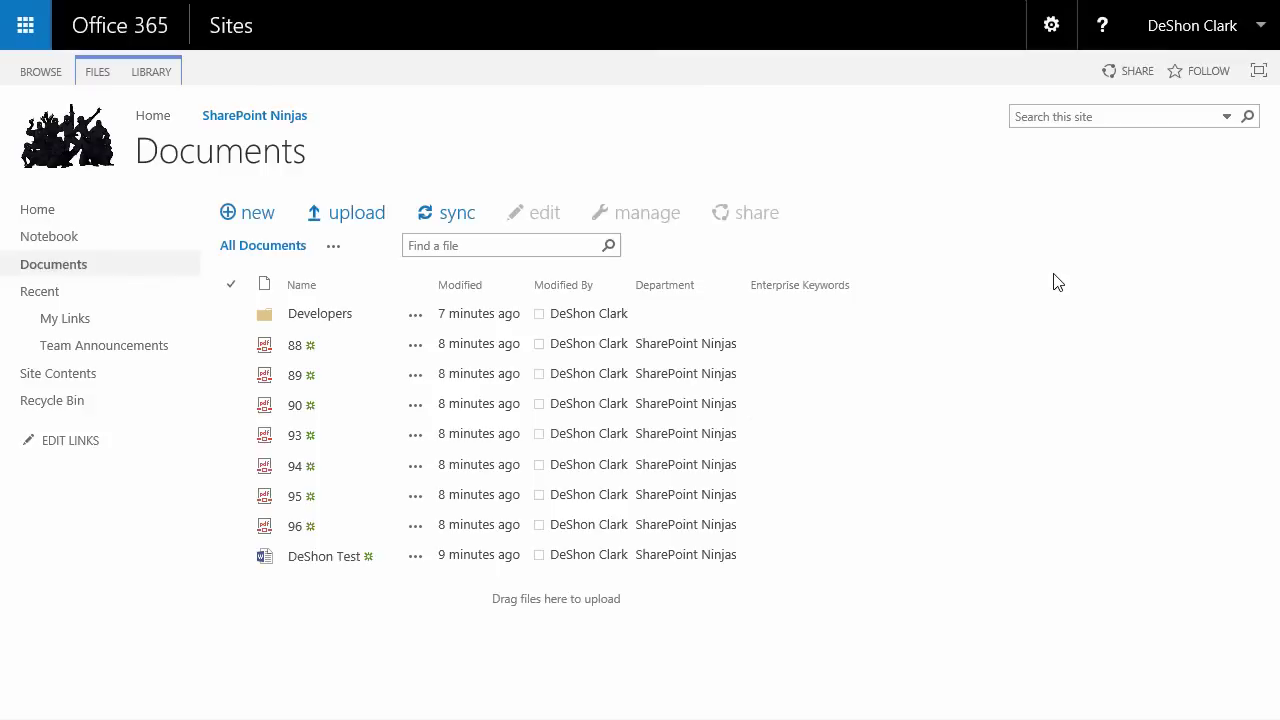
# Review Enterprise Keywords in Developers > Client Side Technology, then return to the Home page
pyautogui.click(330, 316)
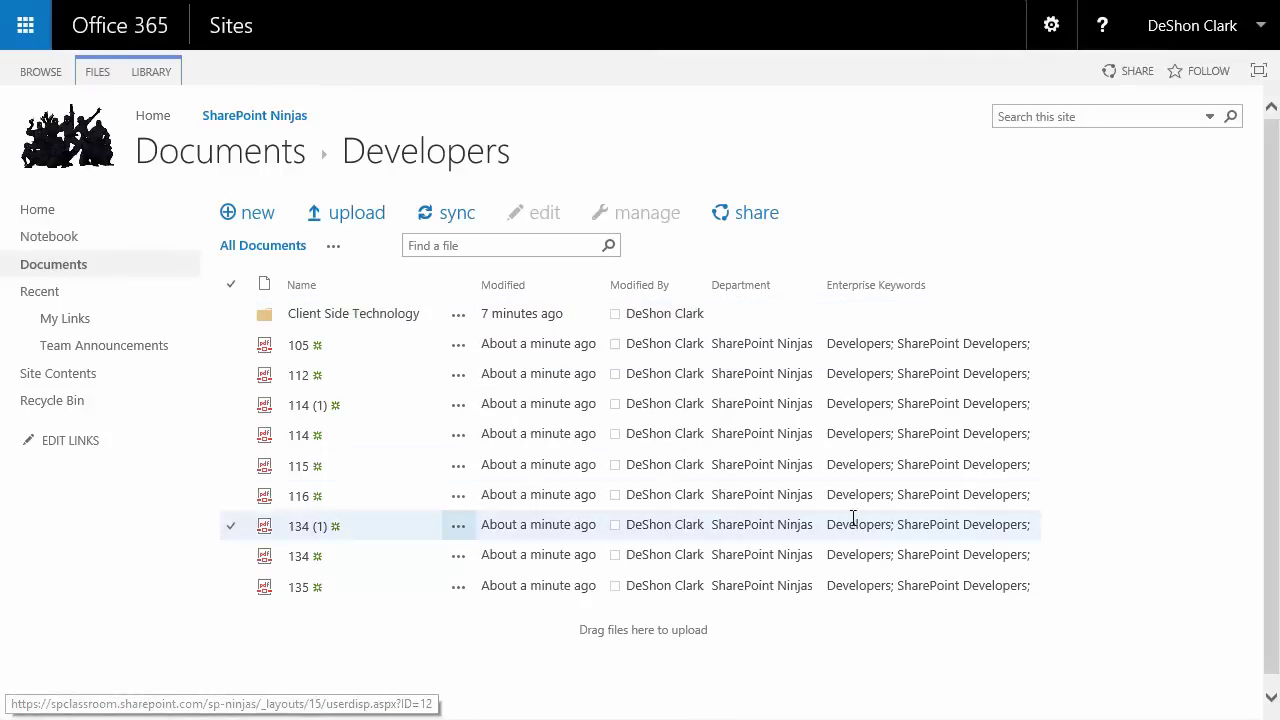
pyautogui.click(306, 318)
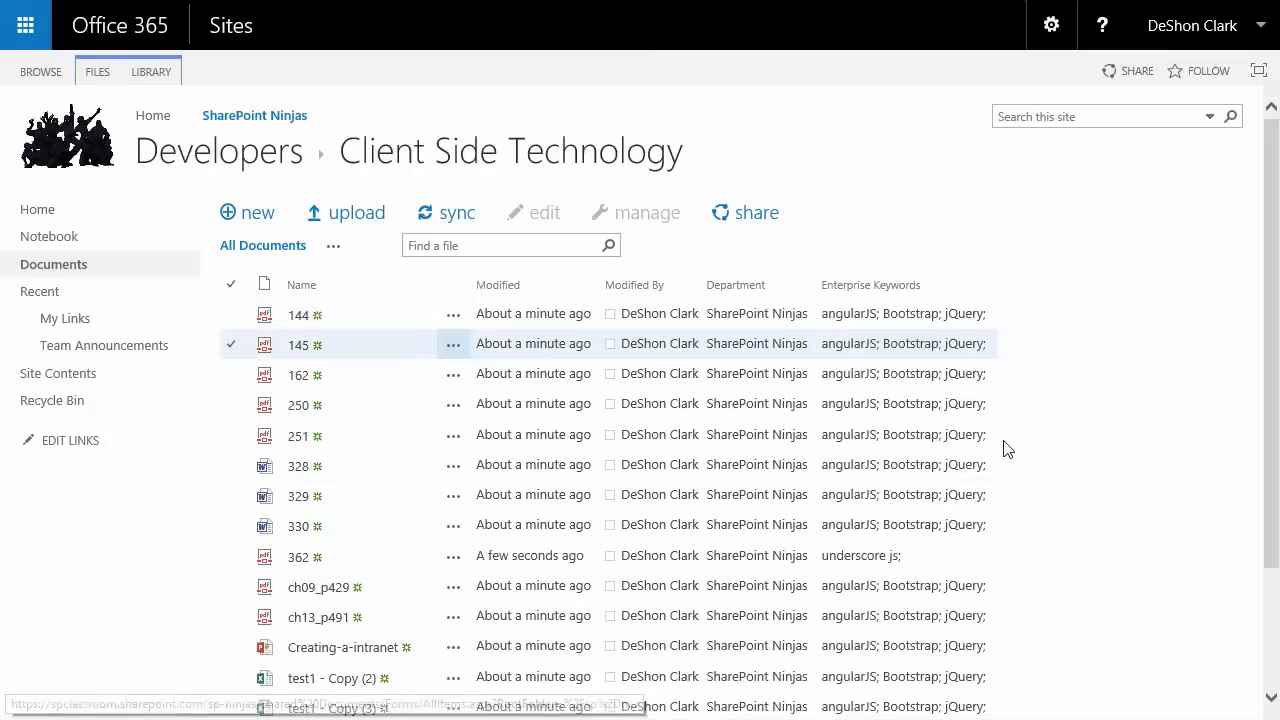
pyautogui.scroll(-2, 951, 630)
pyautogui.scroll(2, 951, 630)
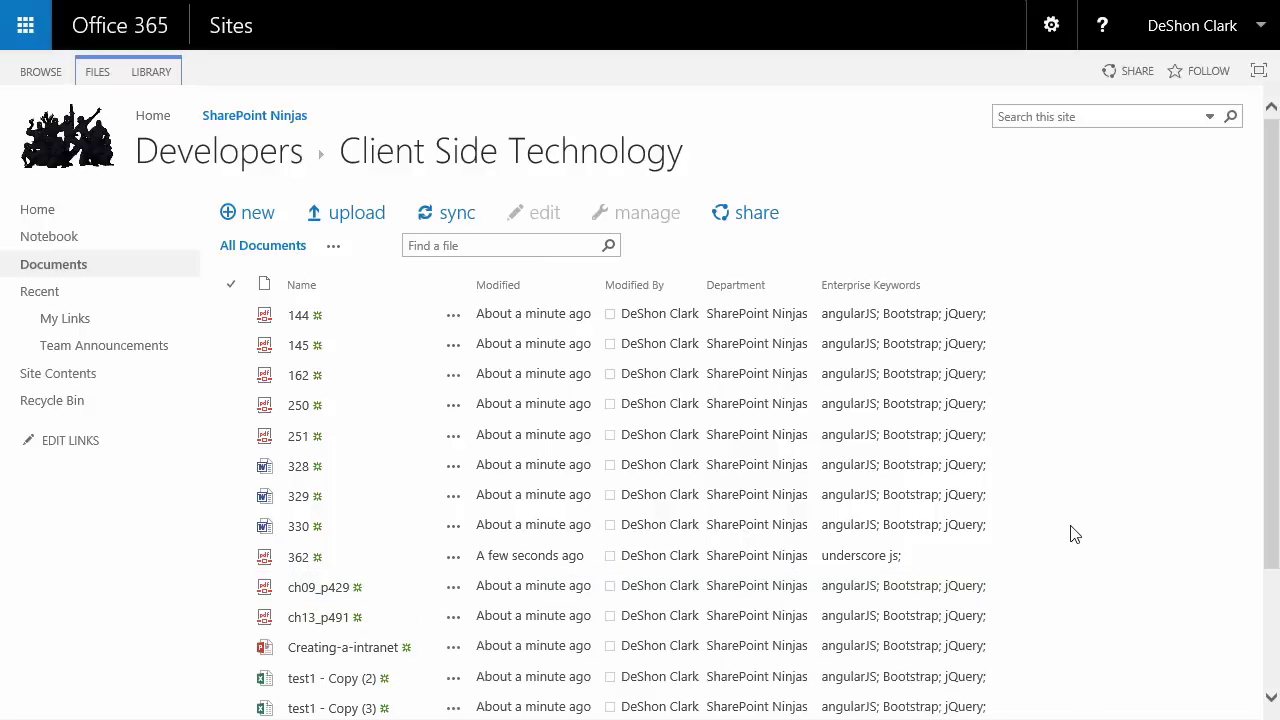
pyautogui.click(50, 264)
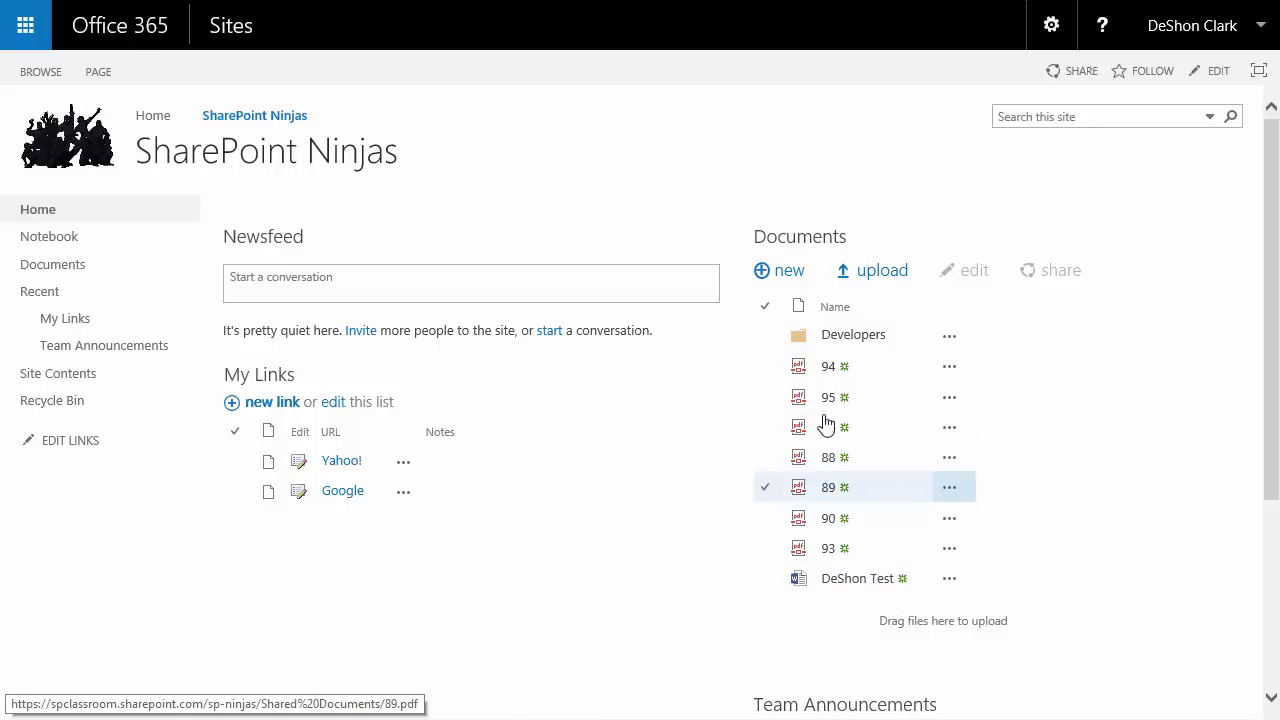
# Open and dismiss the new-file options on the Documents web part several times
pyautogui.click(785, 280)
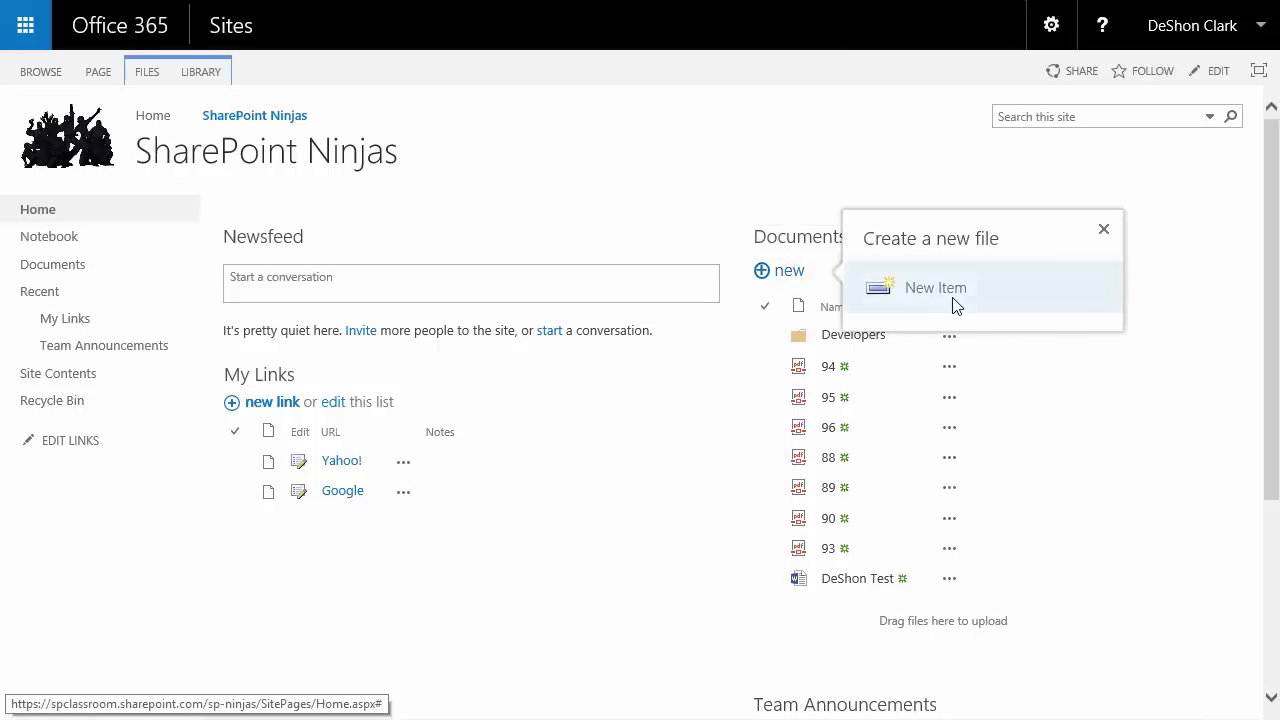
pyautogui.click(785, 222)
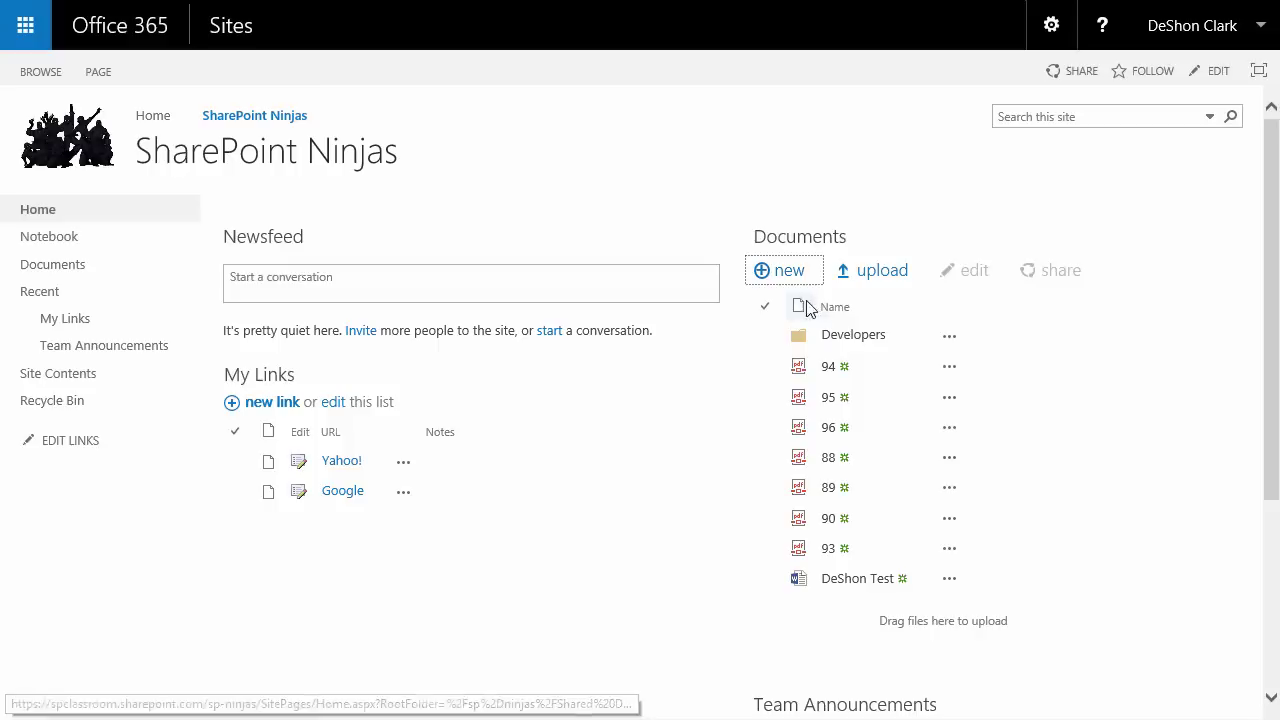
pyautogui.click(803, 286)
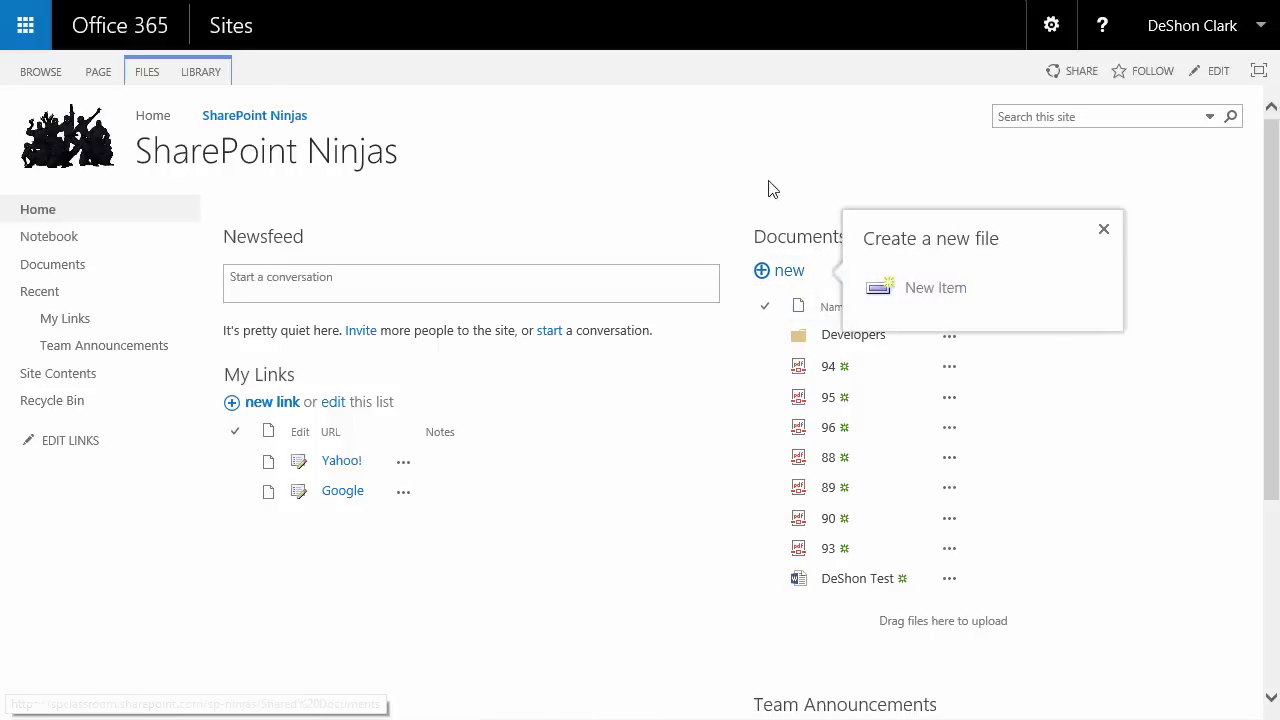
pyautogui.click(769, 189)
pyautogui.click(777, 280)
pyautogui.click(766, 229)
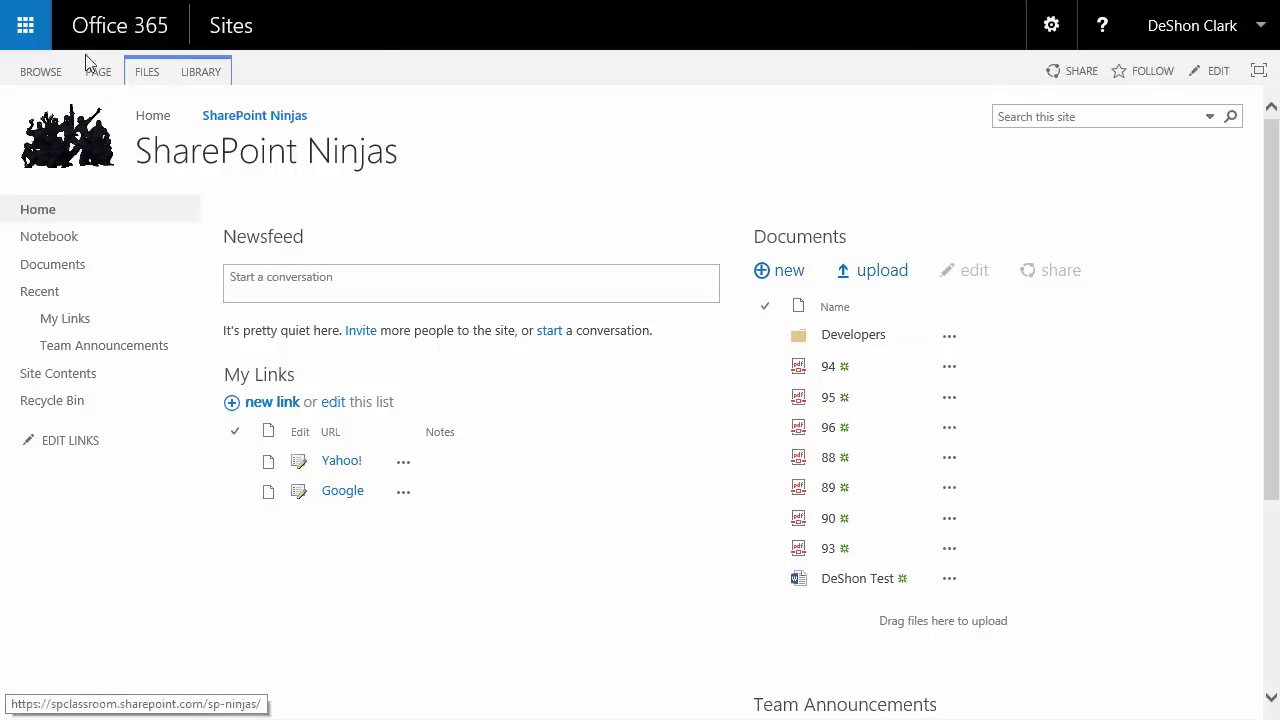
# Open the full Documents library and bring up its list of new items
pyautogui.click(195, 76)
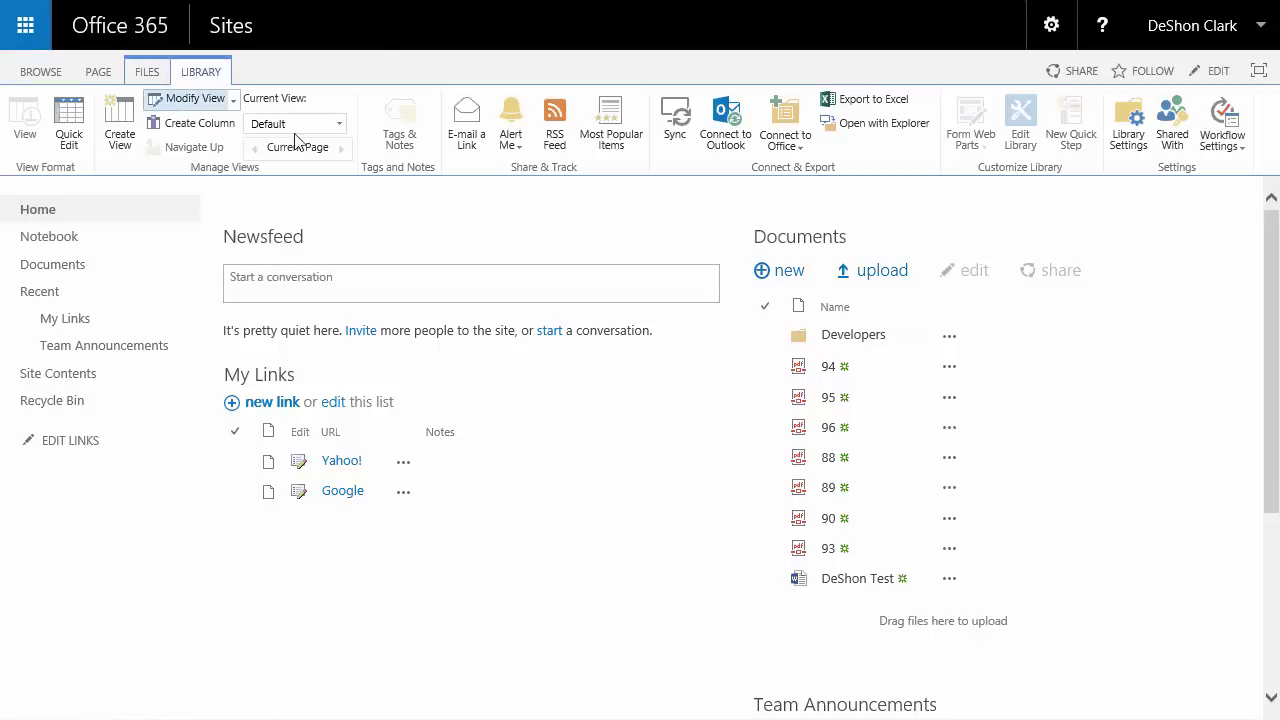
pyautogui.click(817, 245)
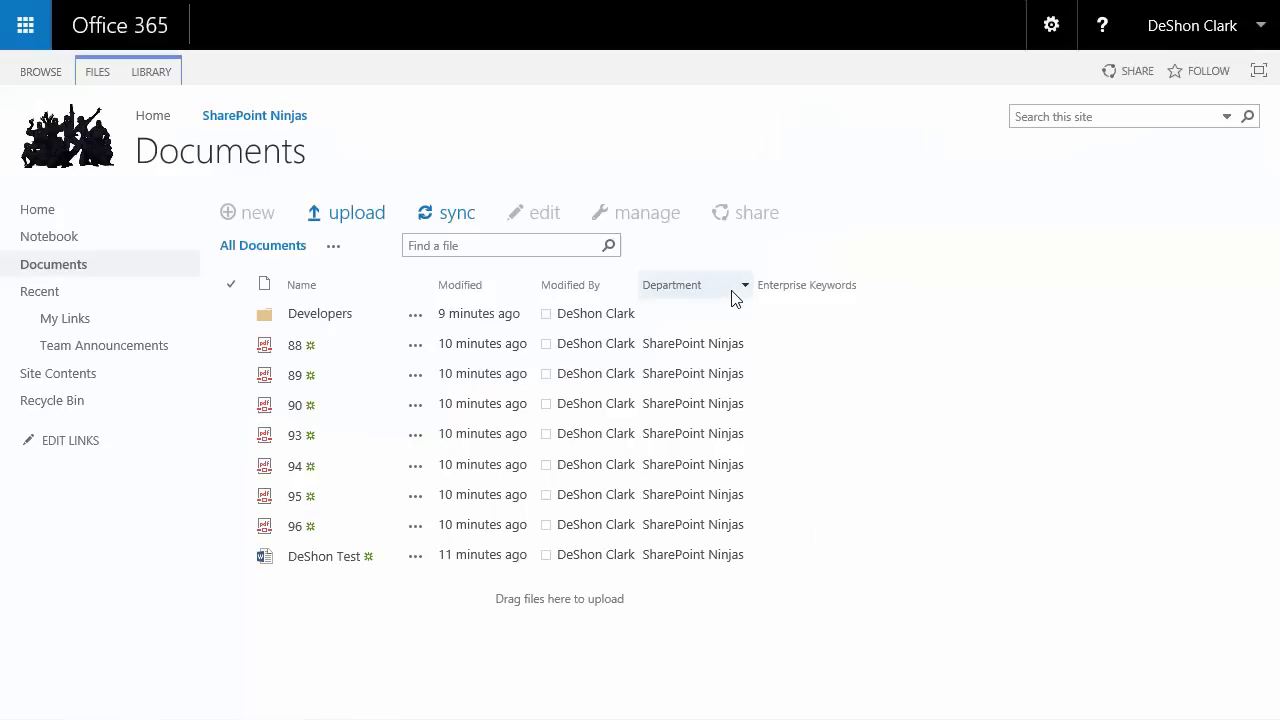
pyautogui.click(265, 213)
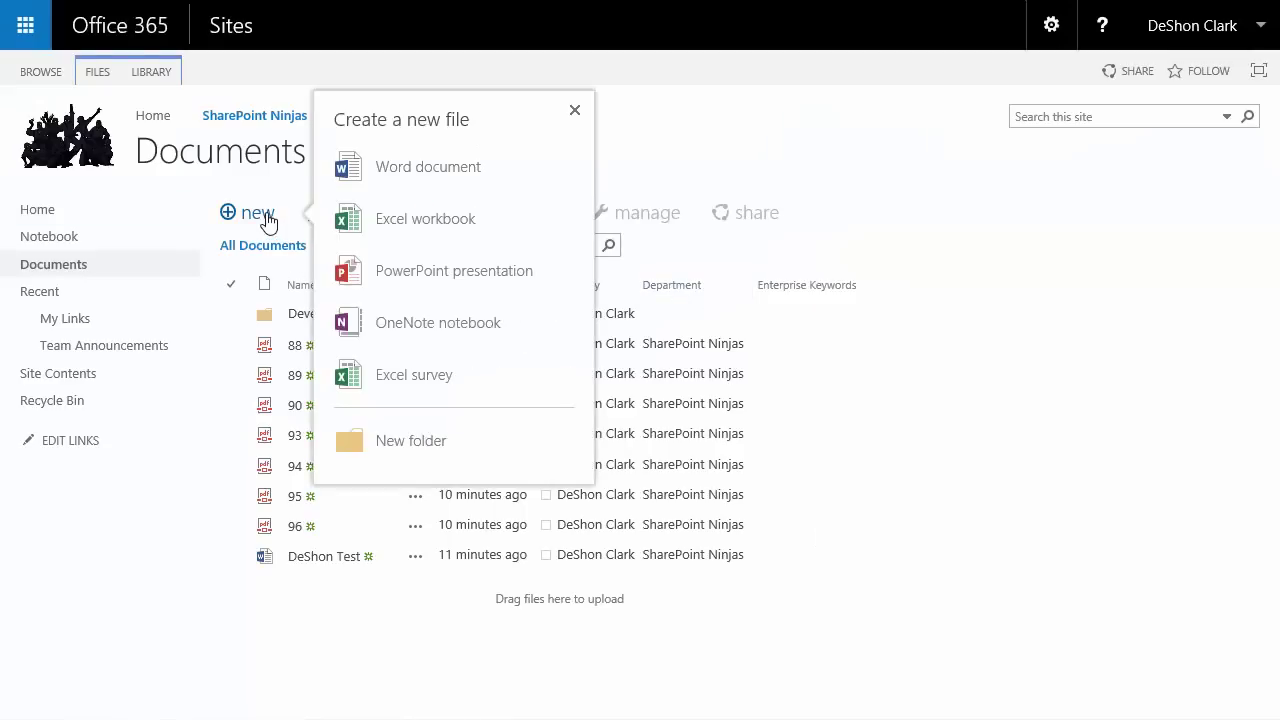
# Create a folder named 'Private' in Documents and open its details callout
pyautogui.click(370, 443)
pyautogui.write('Pr')
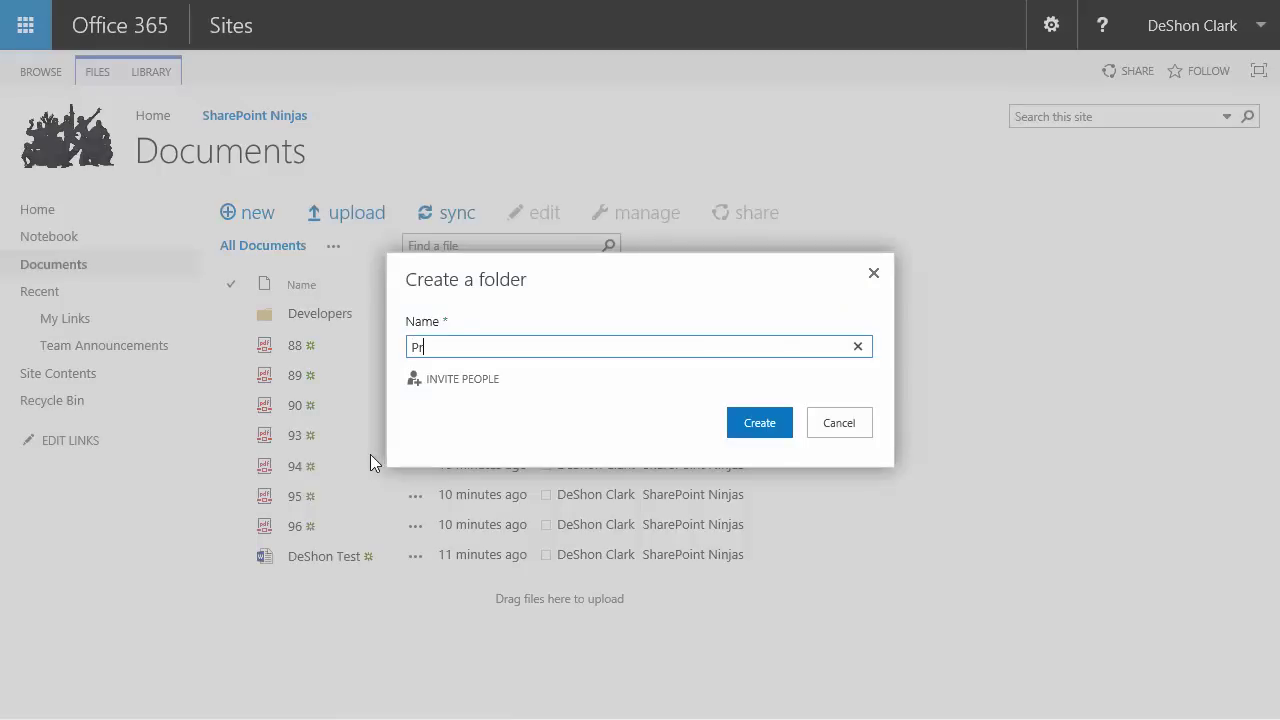
pyautogui.write('ivate')
pyautogui.click(760, 423)
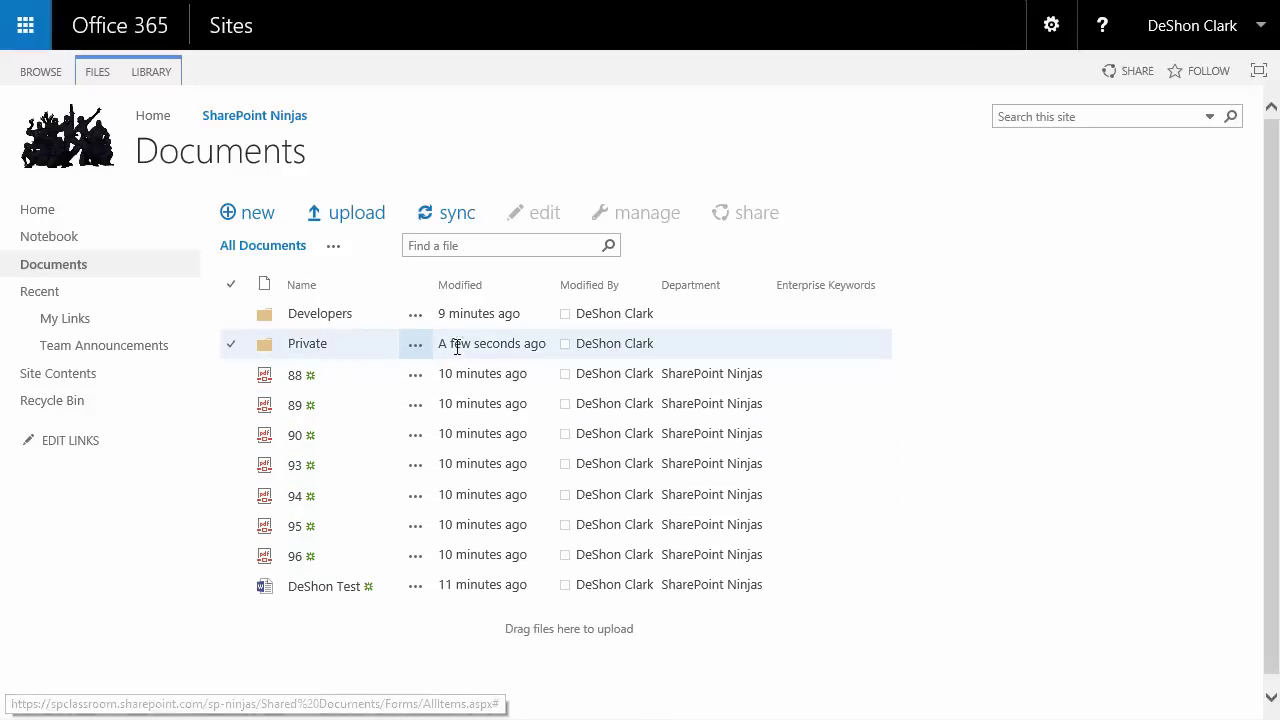
pyautogui.click(418, 352)
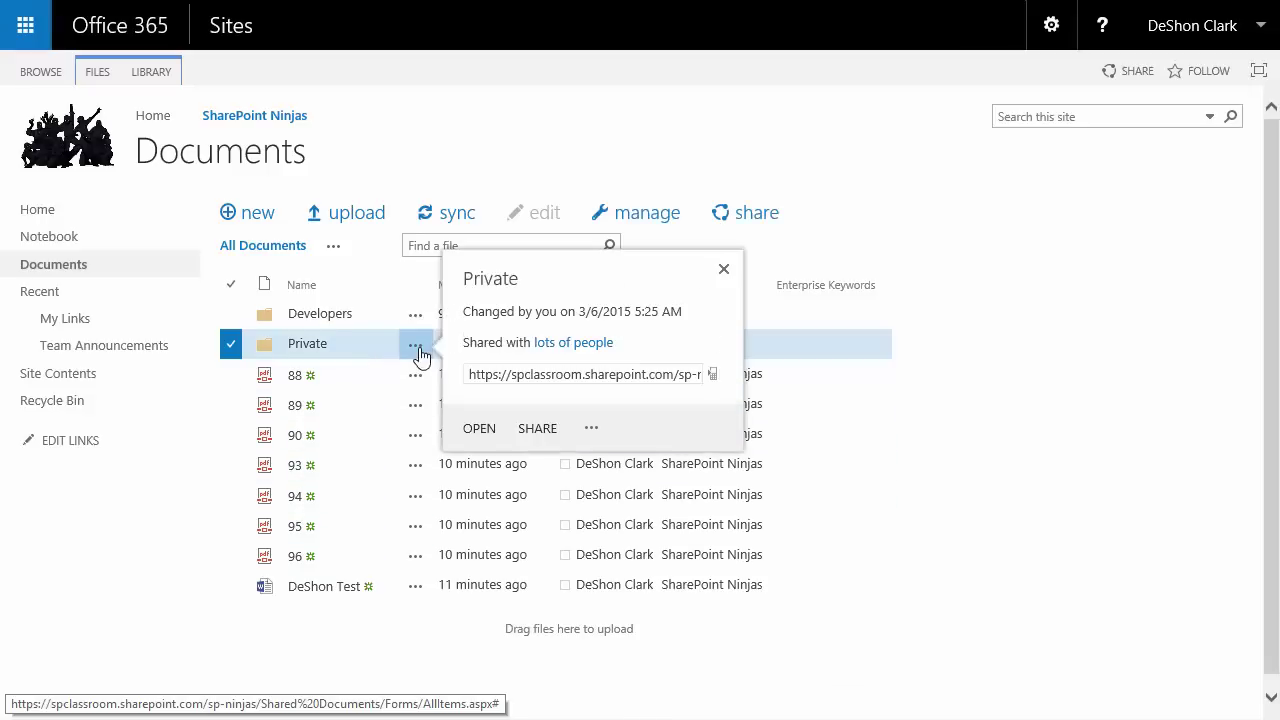
# From the Private folder's sharing options, view Shared with and go to Advanced permissions
pyautogui.click(592, 430)
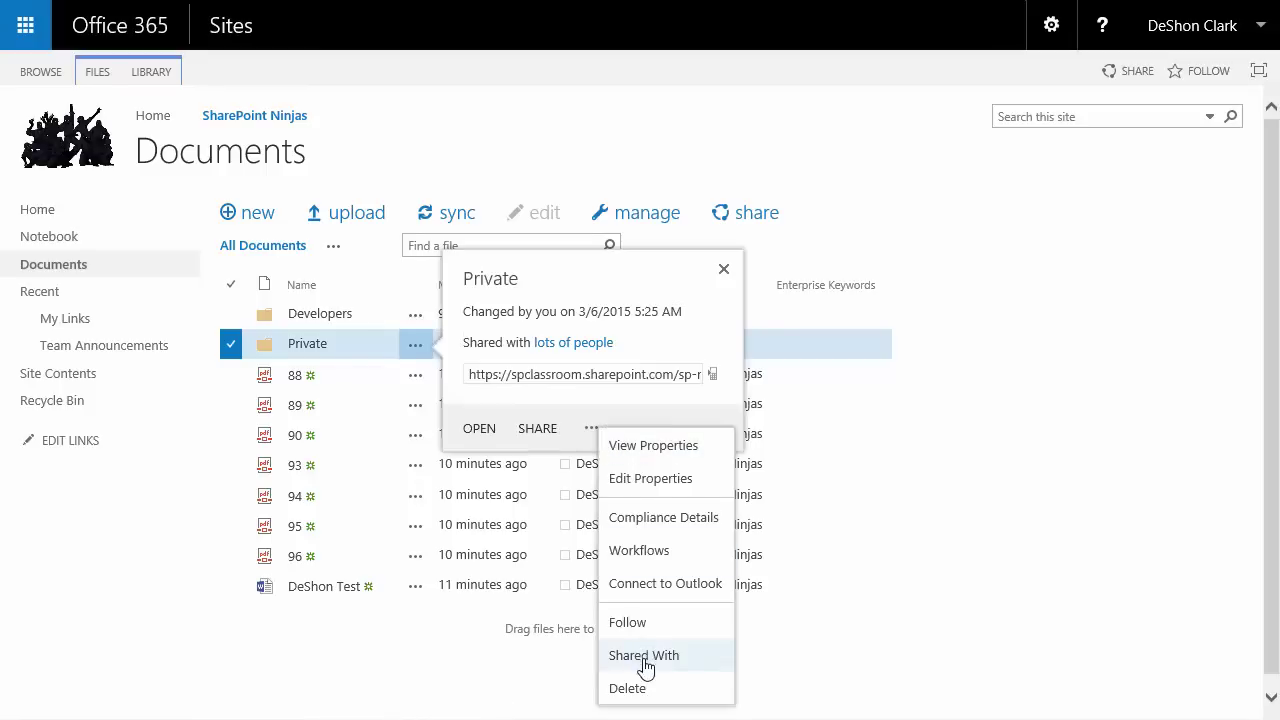
pyautogui.click(543, 428)
pyautogui.click(543, 430)
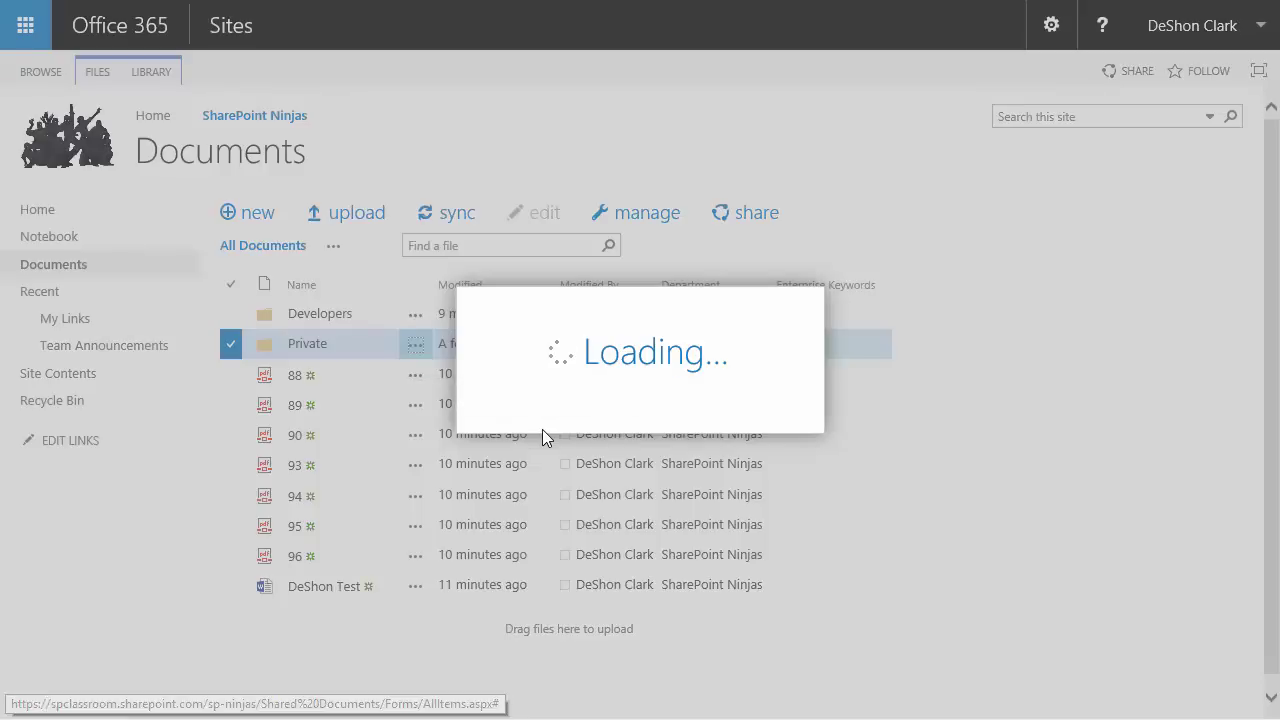
pyautogui.click(406, 306)
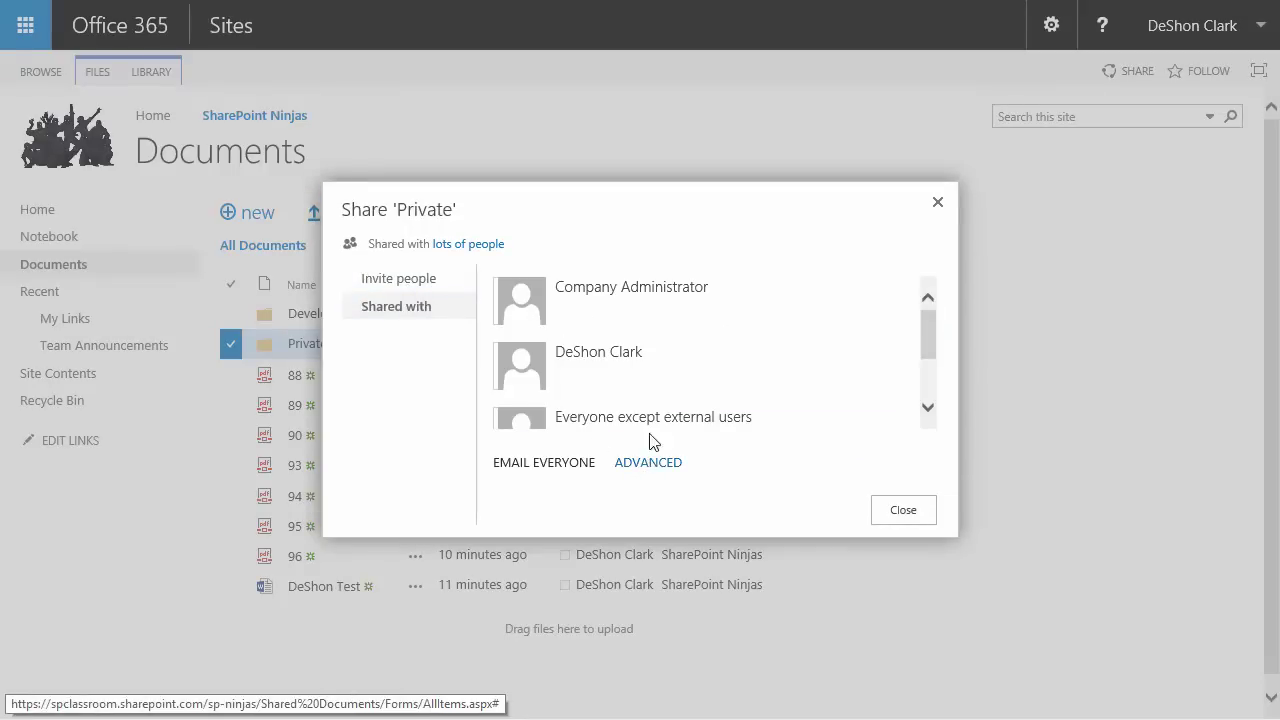
pyautogui.moveTo(922, 333); pyautogui.dragTo(930, 382)
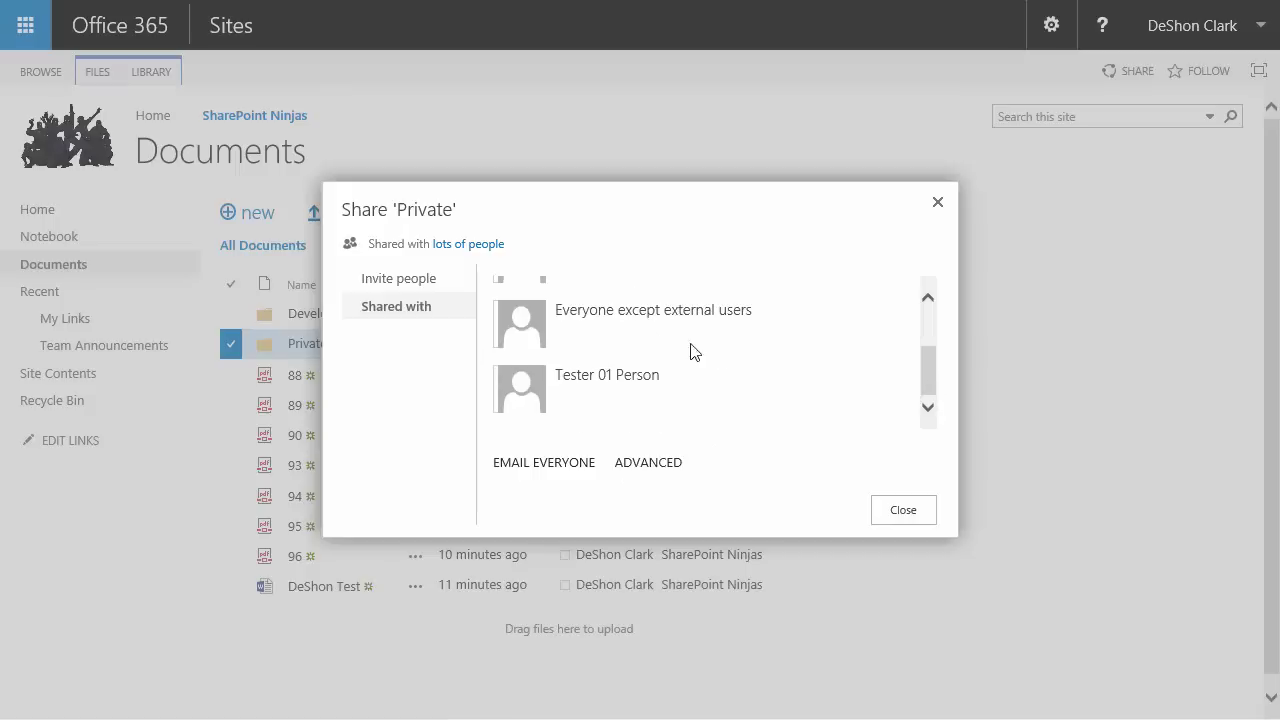
pyautogui.click(649, 464)
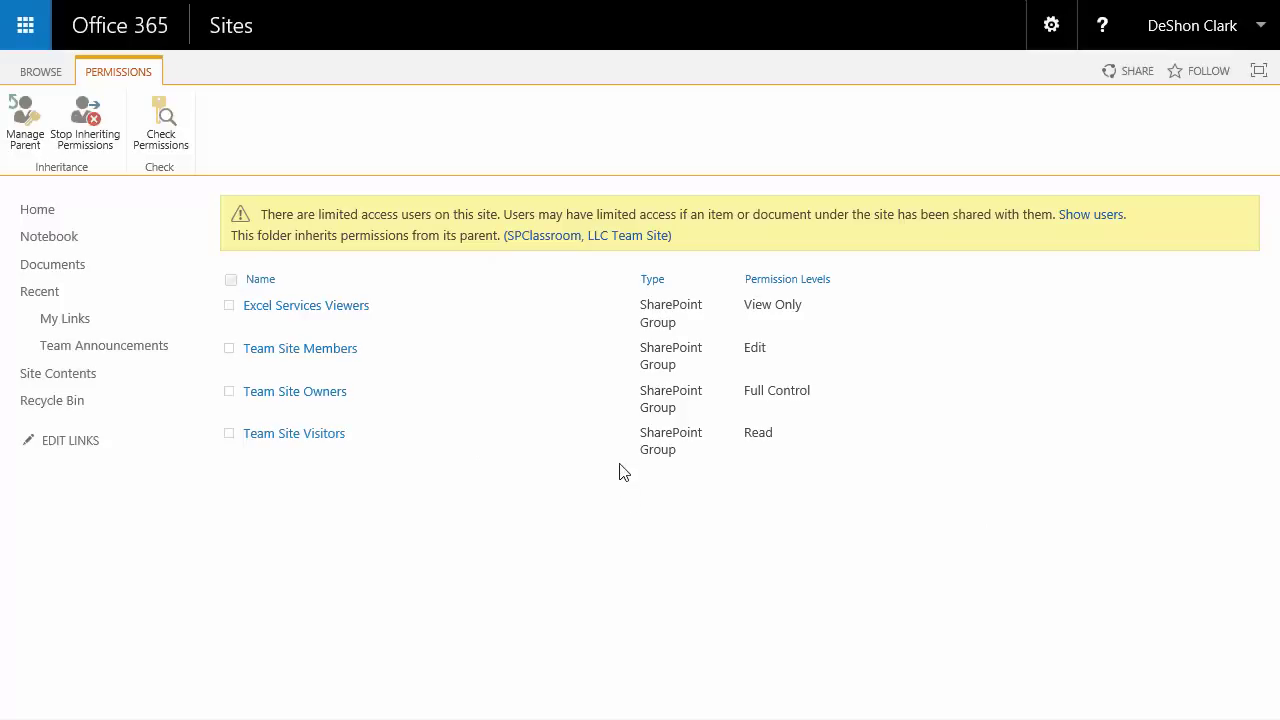
# Stop inheriting permissions on Private and remove all four inherited groups
pyautogui.click(89, 143)
pyautogui.click(759, 438)
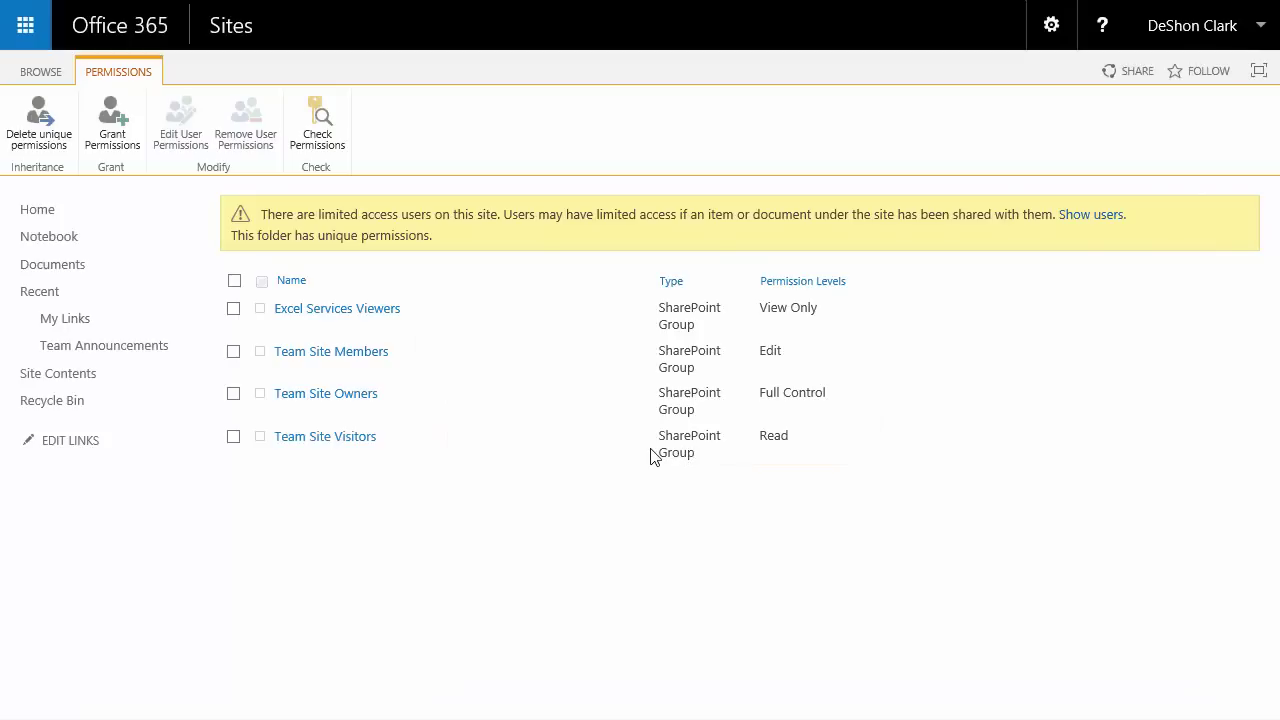
pyautogui.click(234, 280)
pyautogui.click(245, 122)
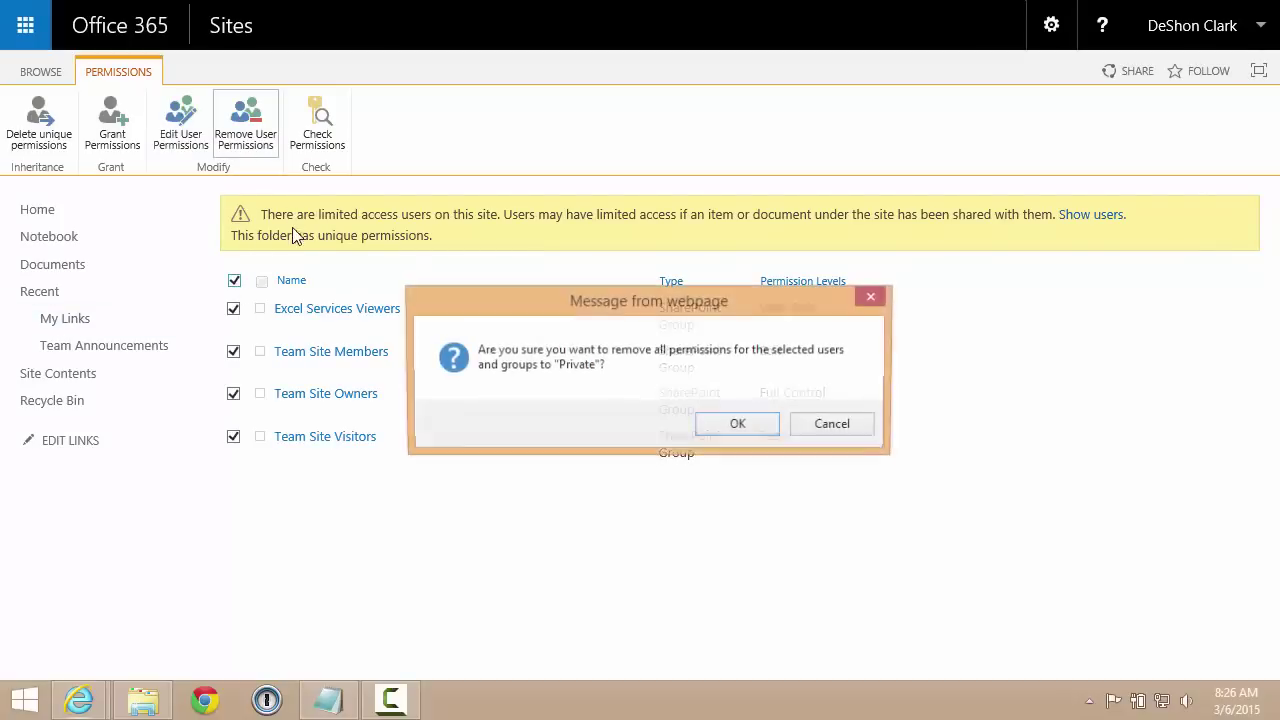
pyautogui.click(738, 425)
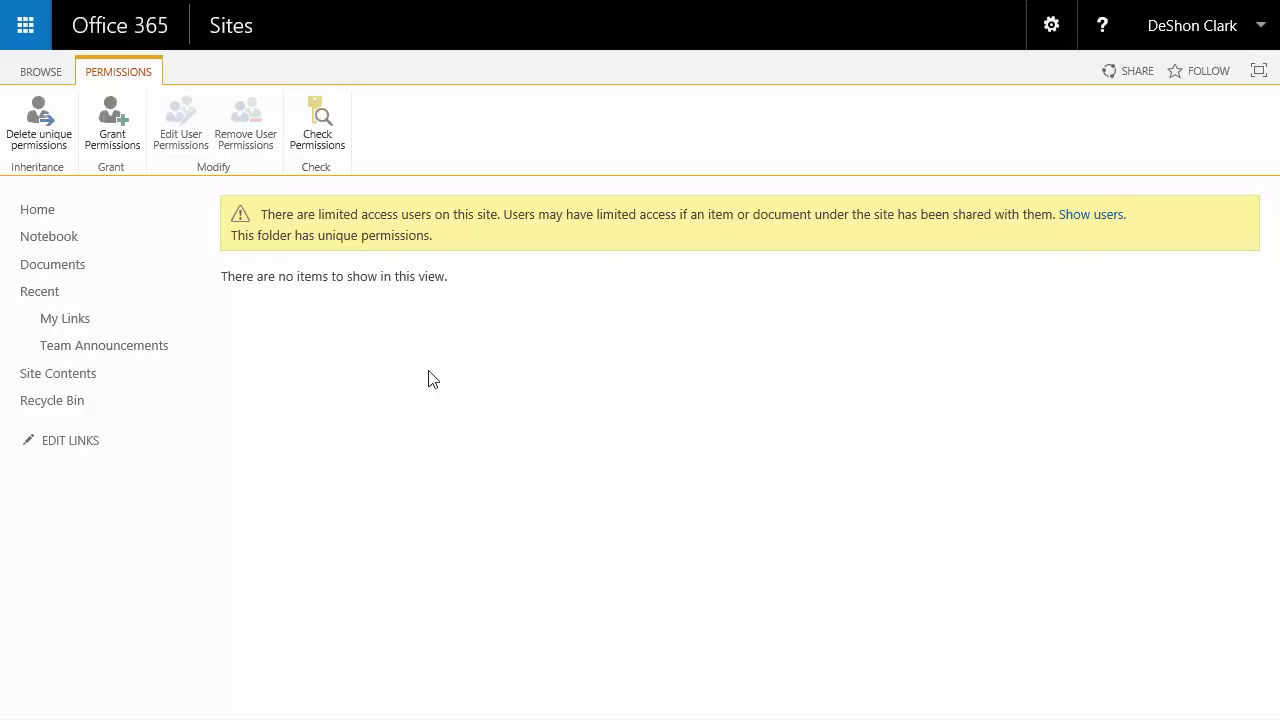
# Grant a user access to the Private folder by searching their name and sharing
pyautogui.click(112, 122)
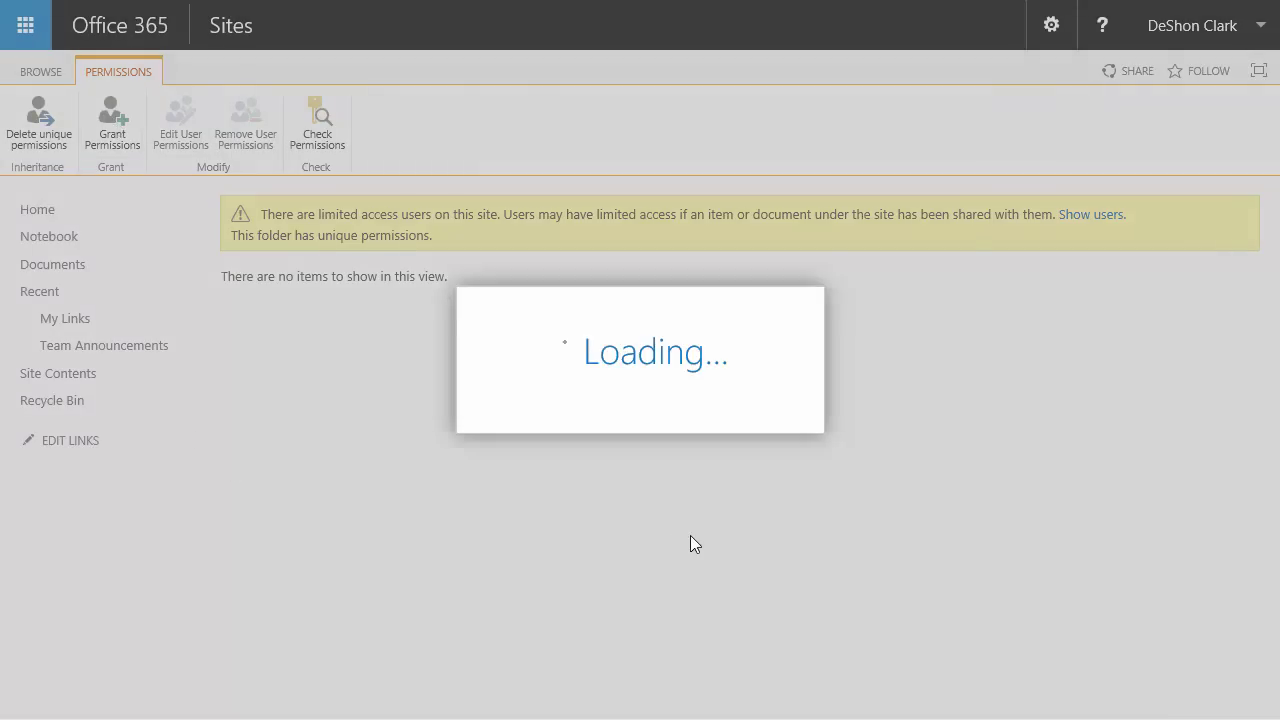
pyautogui.write('desho')
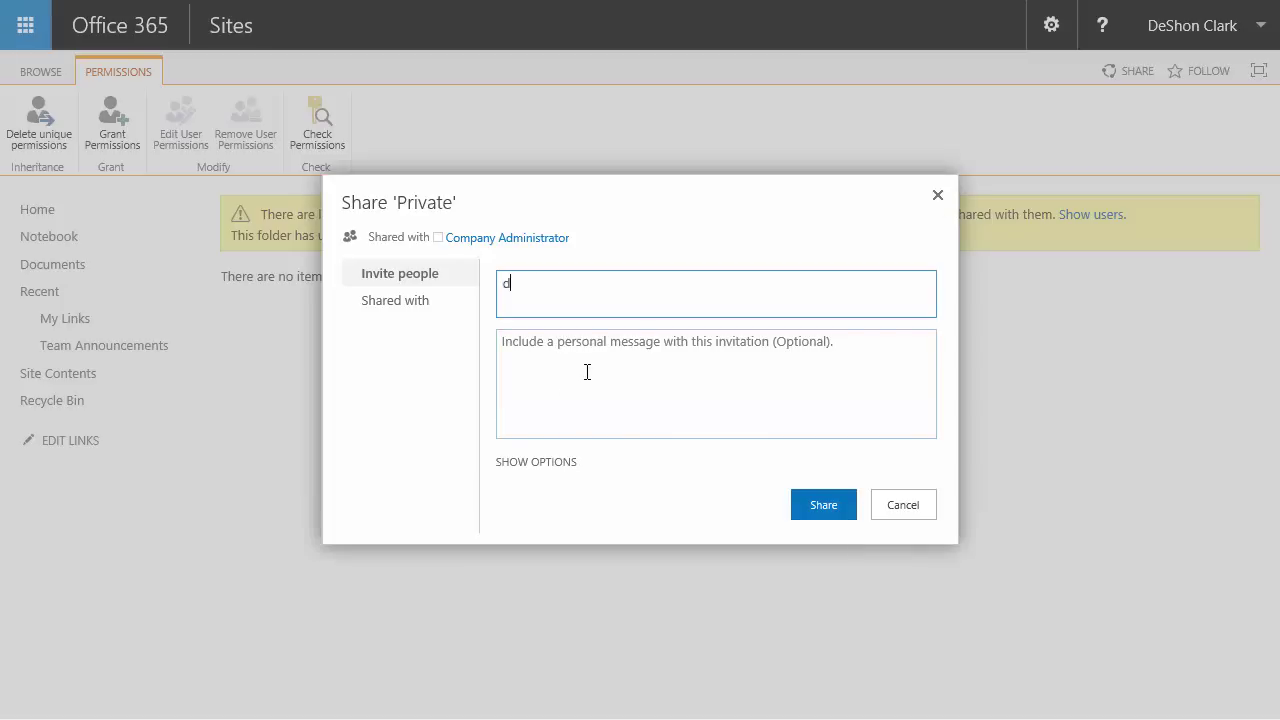
pyautogui.write('n')
pyautogui.click(612, 336)
pyautogui.click(824, 505)
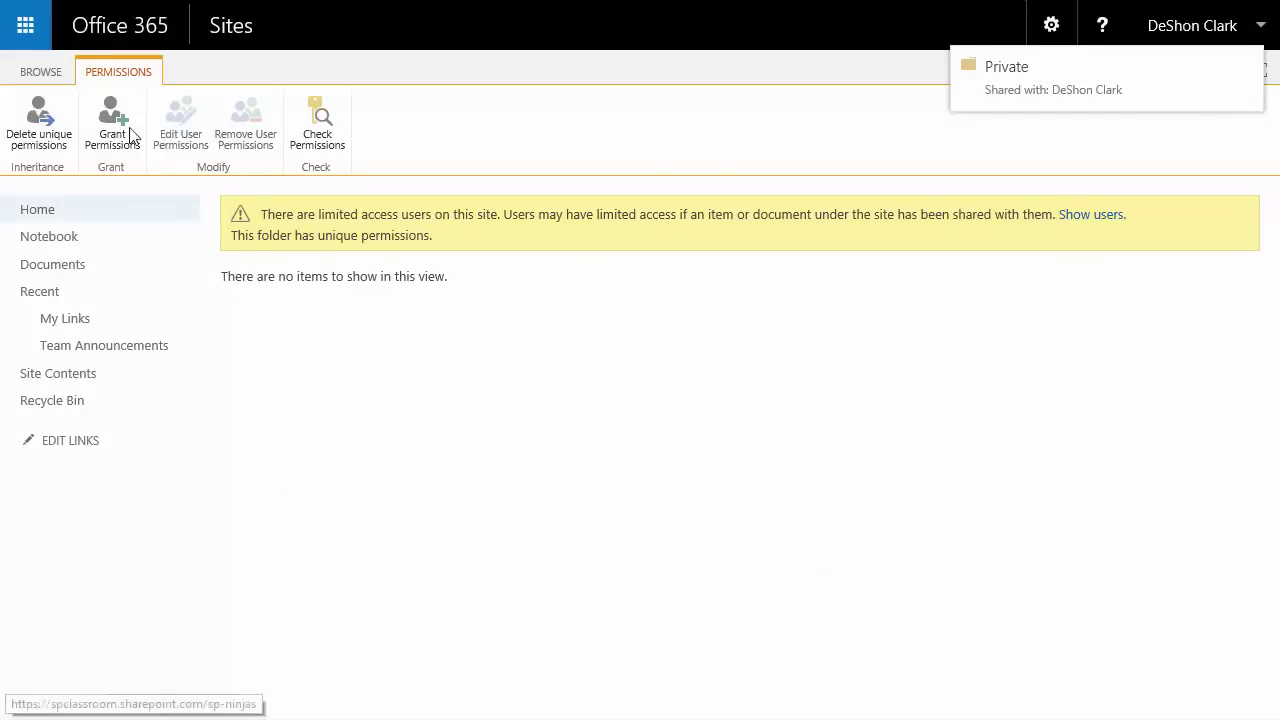
# Share Private with the Ninja Managers group, then return to the SharePoint Ninjas home page
pyautogui.click(118, 113)
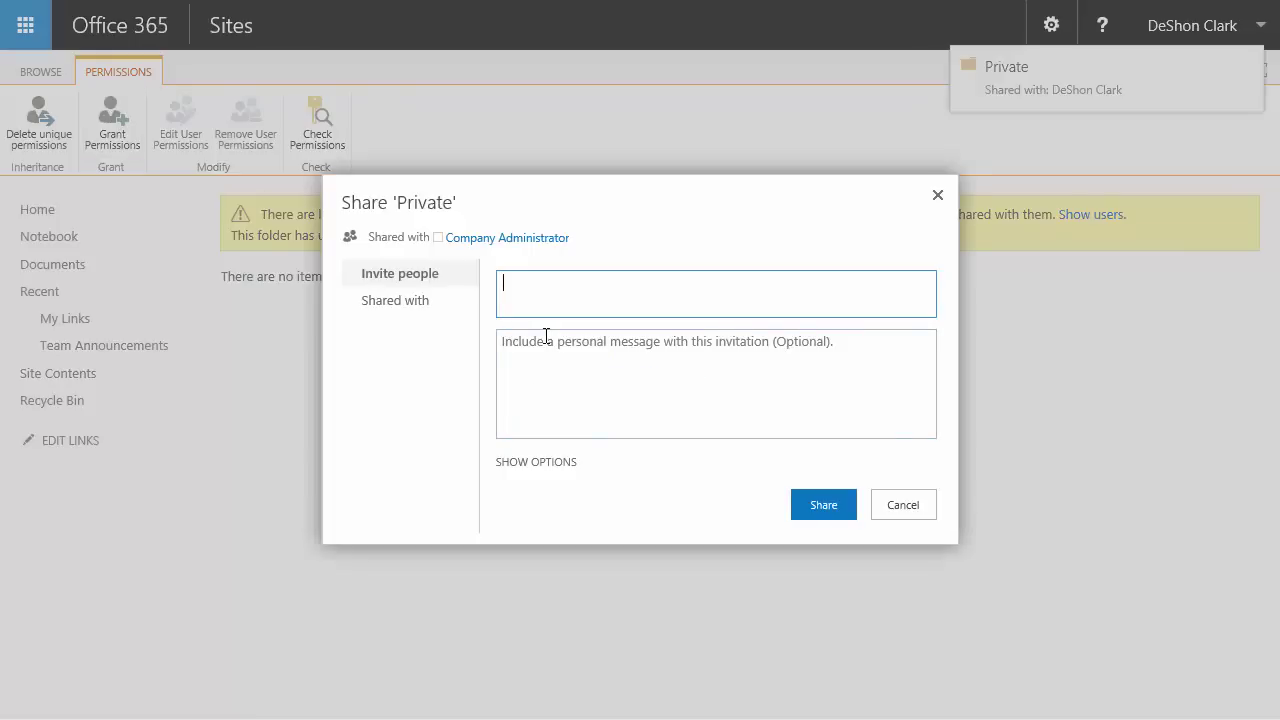
pyautogui.write('manag')
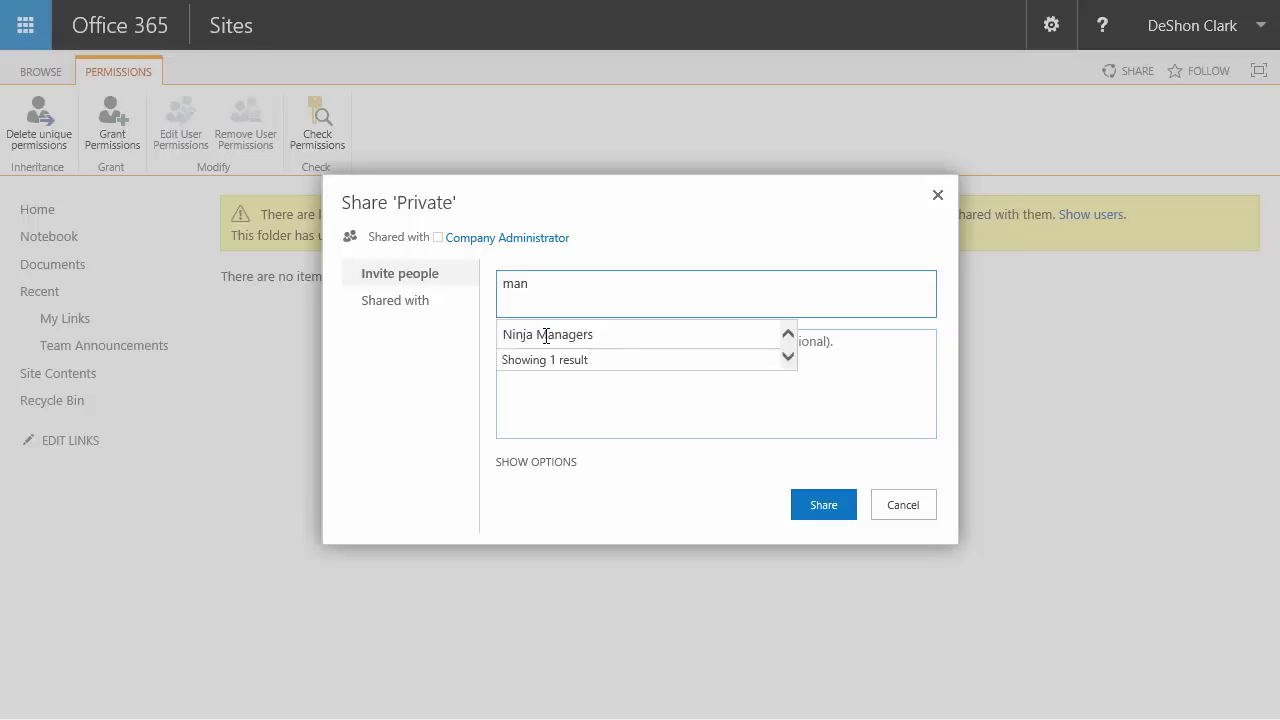
pyautogui.click(543, 335)
pyautogui.click(824, 517)
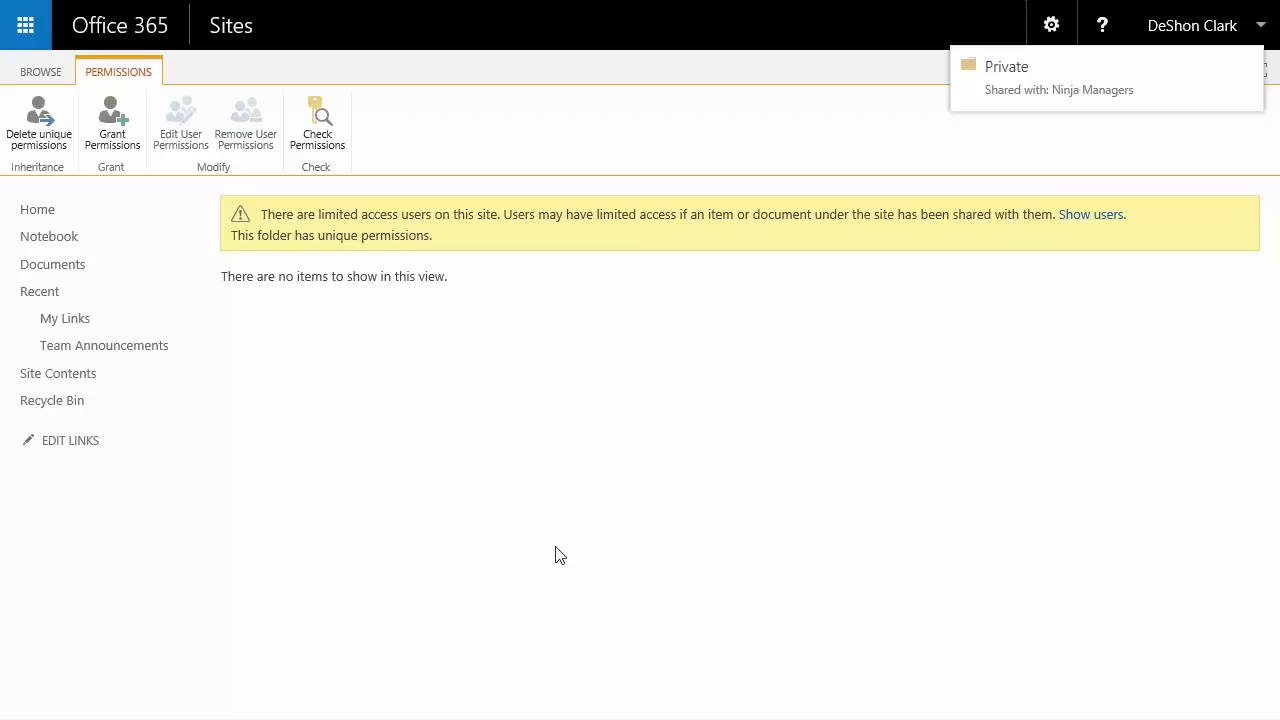
pyautogui.click(54, 80)
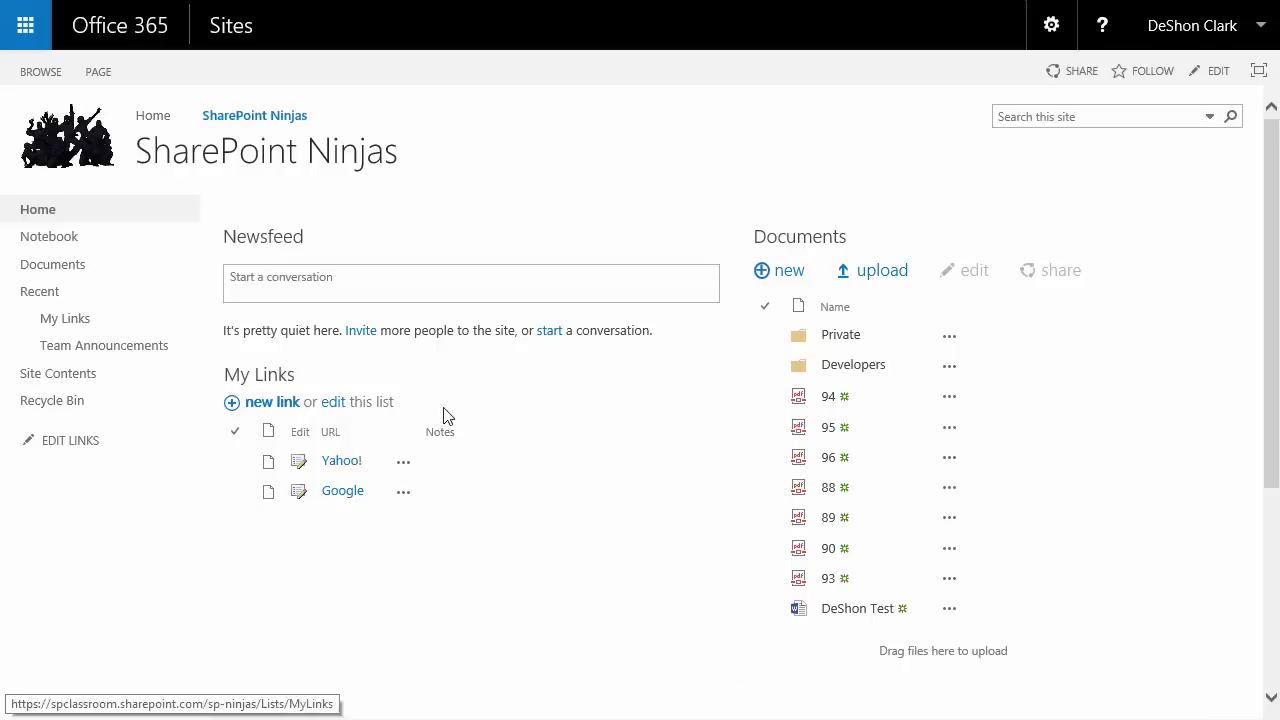
# Run a site search for '95', then return to the SharePoint Ninjas home page
pyautogui.click(1111, 116)
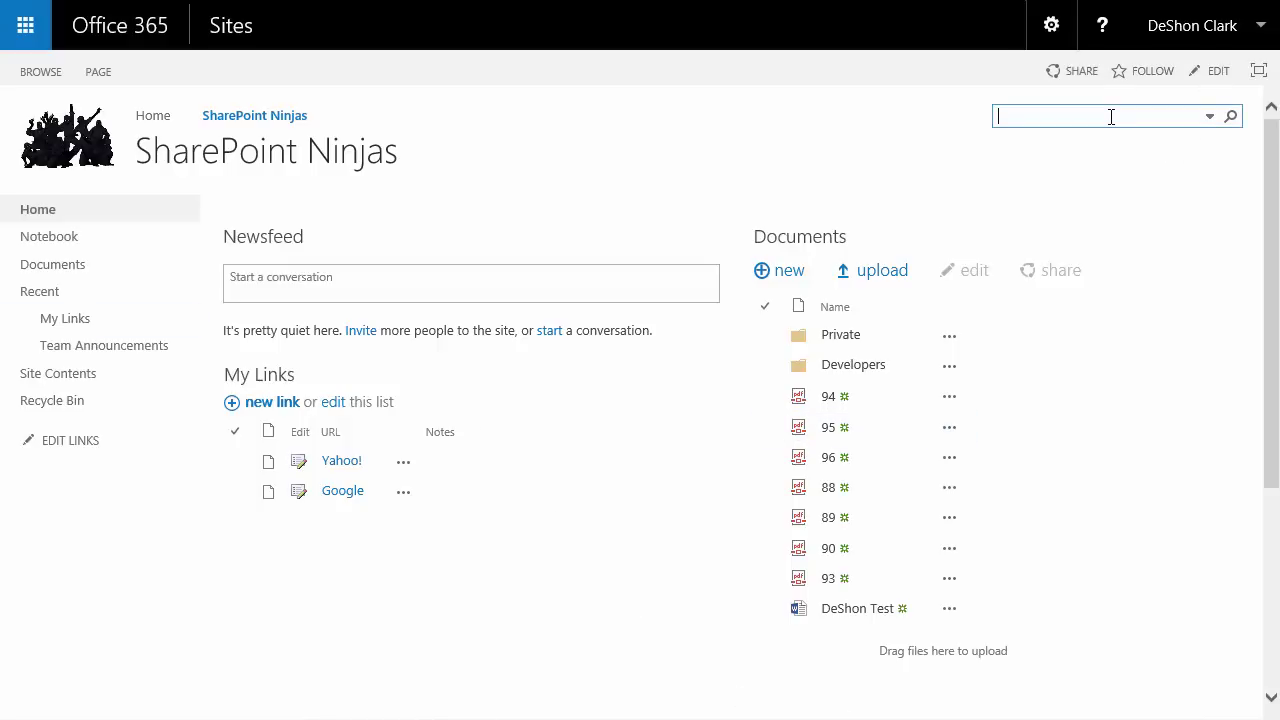
pyautogui.write('95')
pyautogui.press('Return')
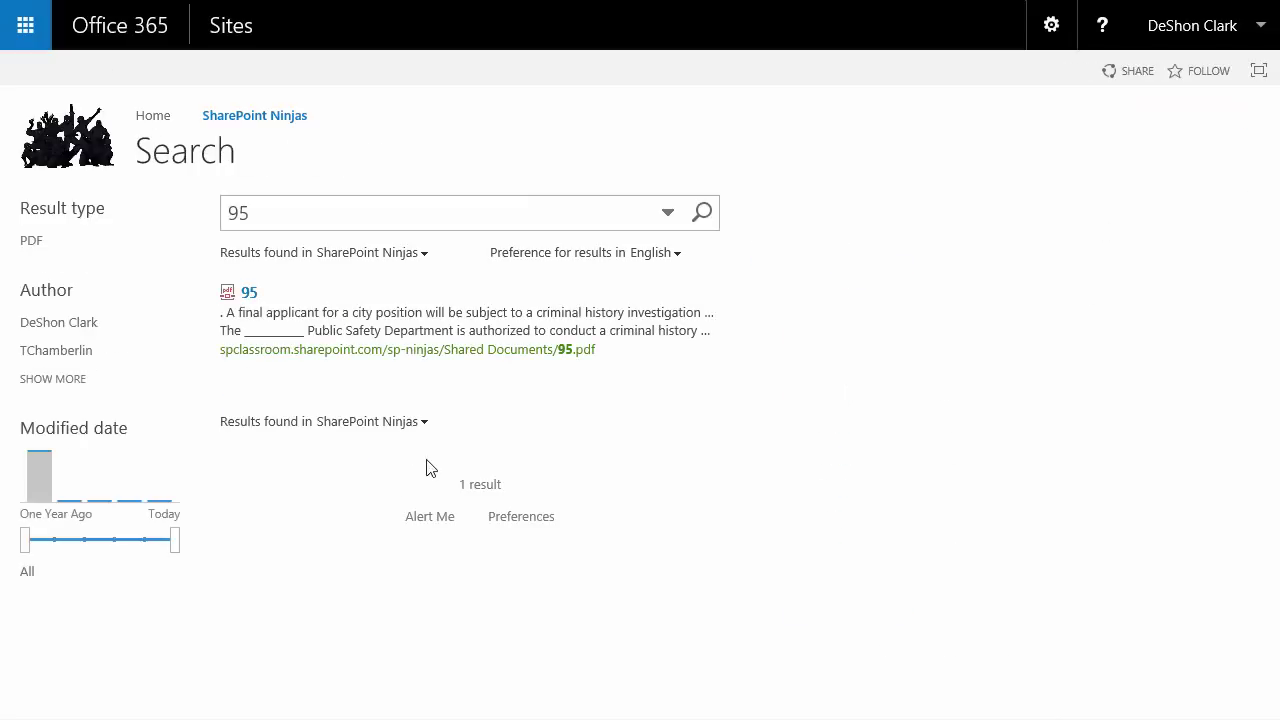
pyautogui.moveTo(407, 350)
pyautogui.click(243, 119)
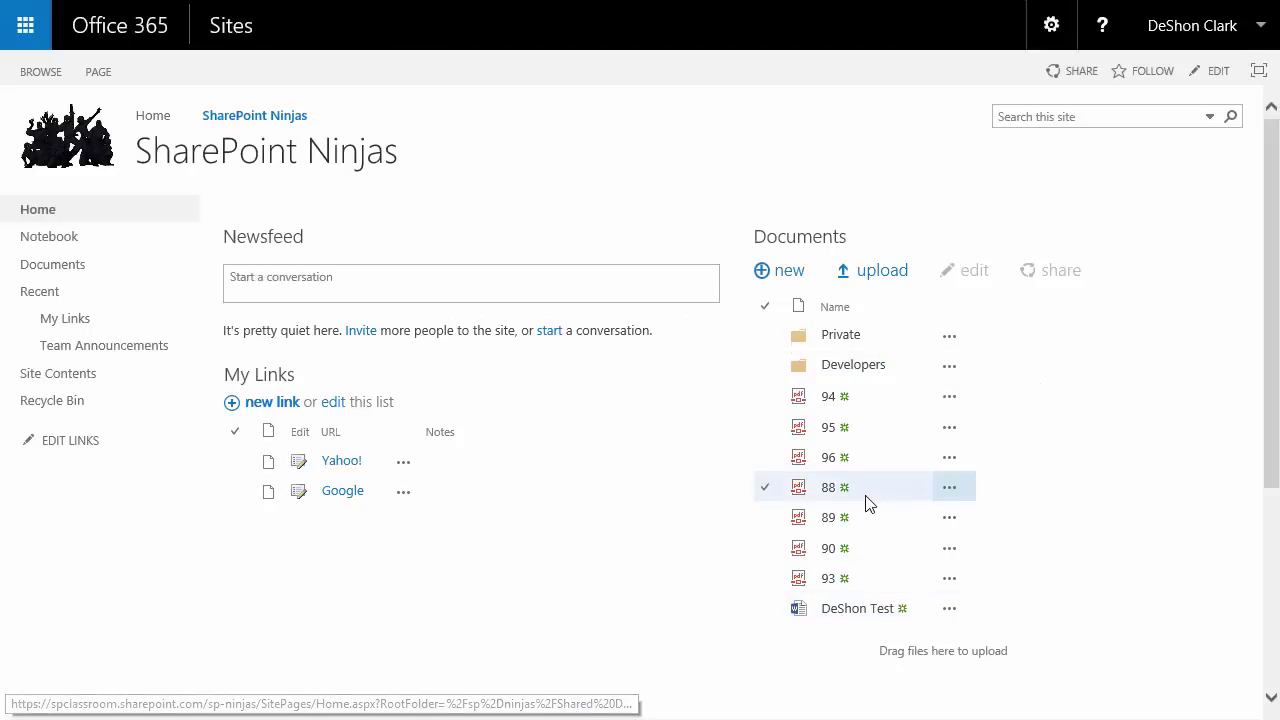
pyautogui.click(425, 290)
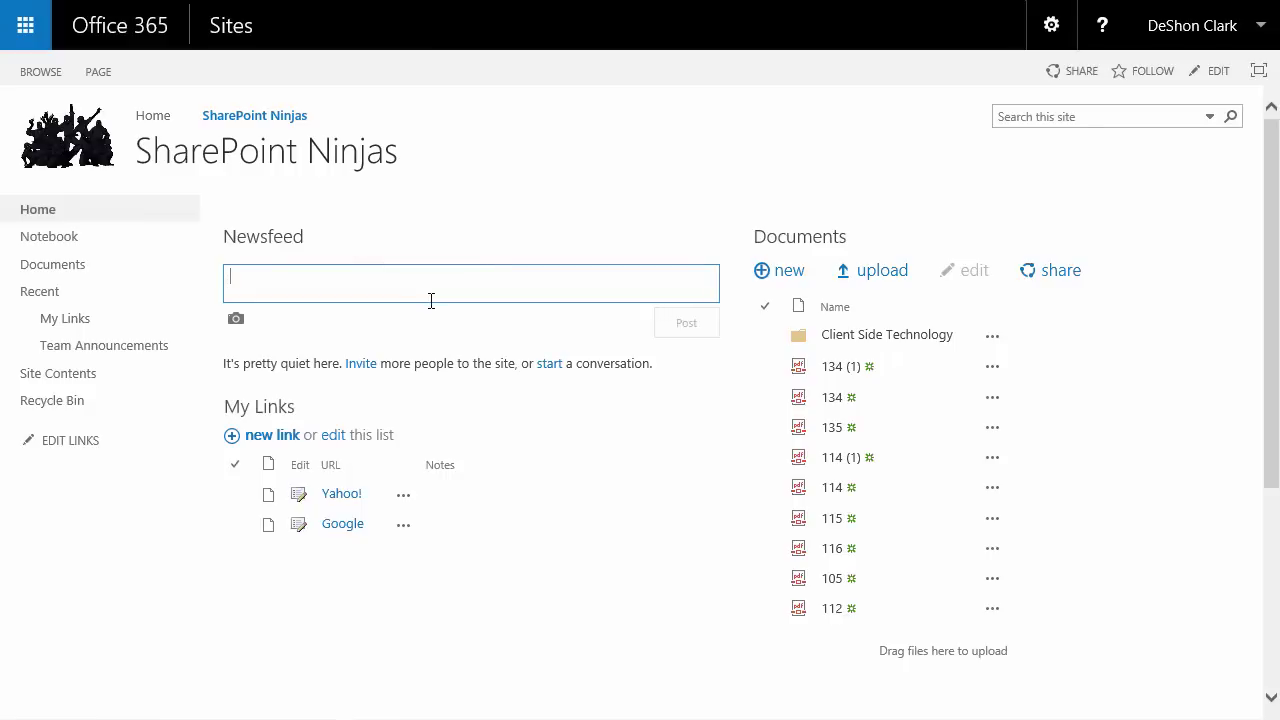
# Search the site for 'angularjs' and scroll through the results
pyautogui.click(1043, 117)
pyautogui.write('angularjs')
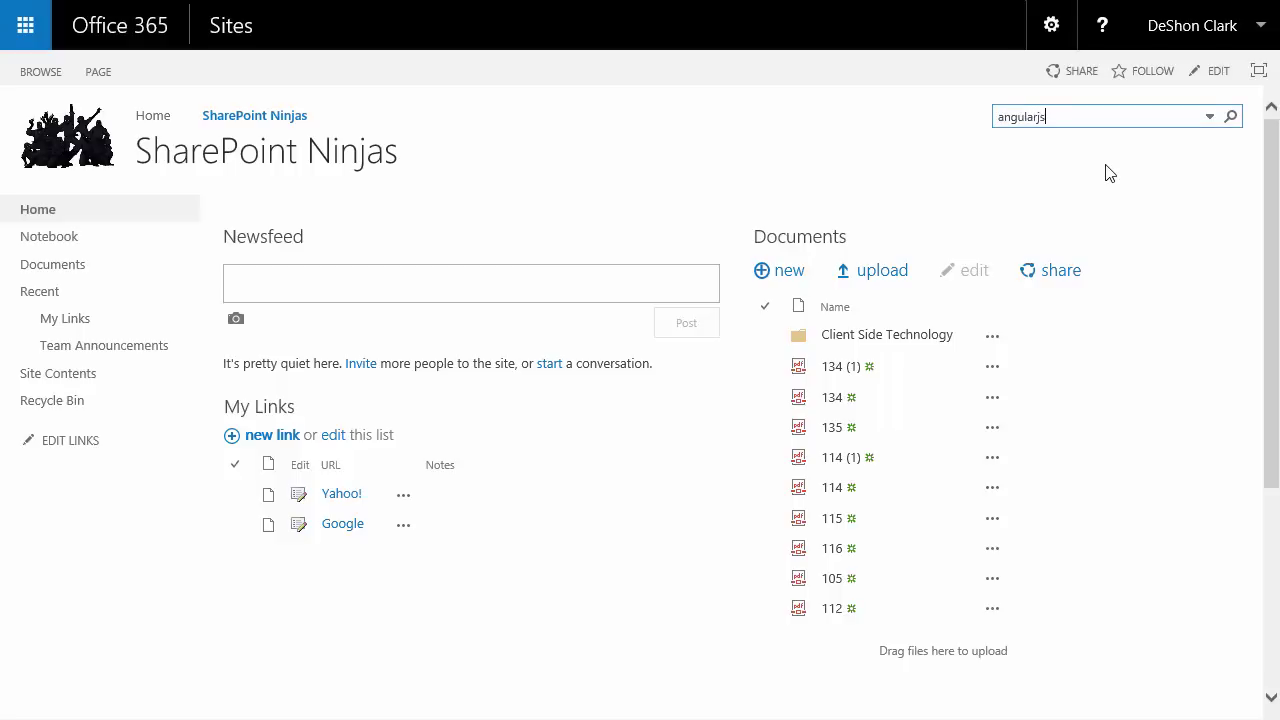
pyautogui.press('Return')
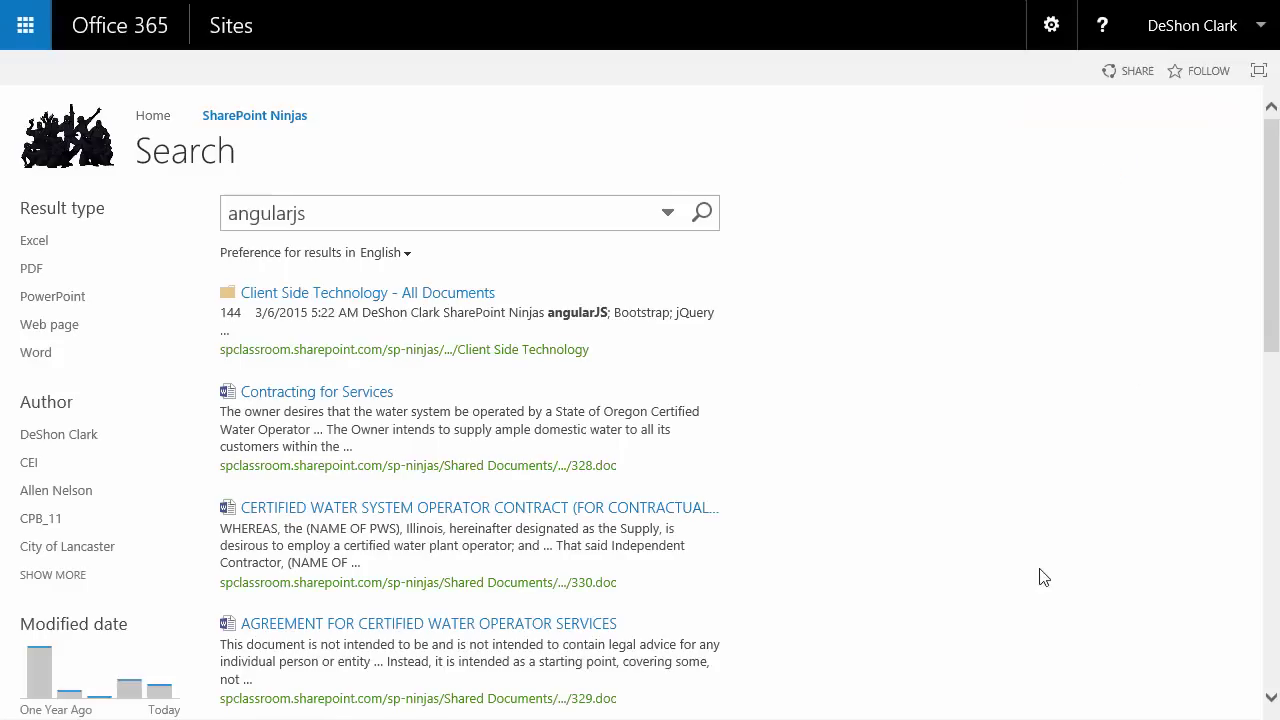
pyautogui.scroll(-1, 985, 550)
pyautogui.moveTo(593, 372)
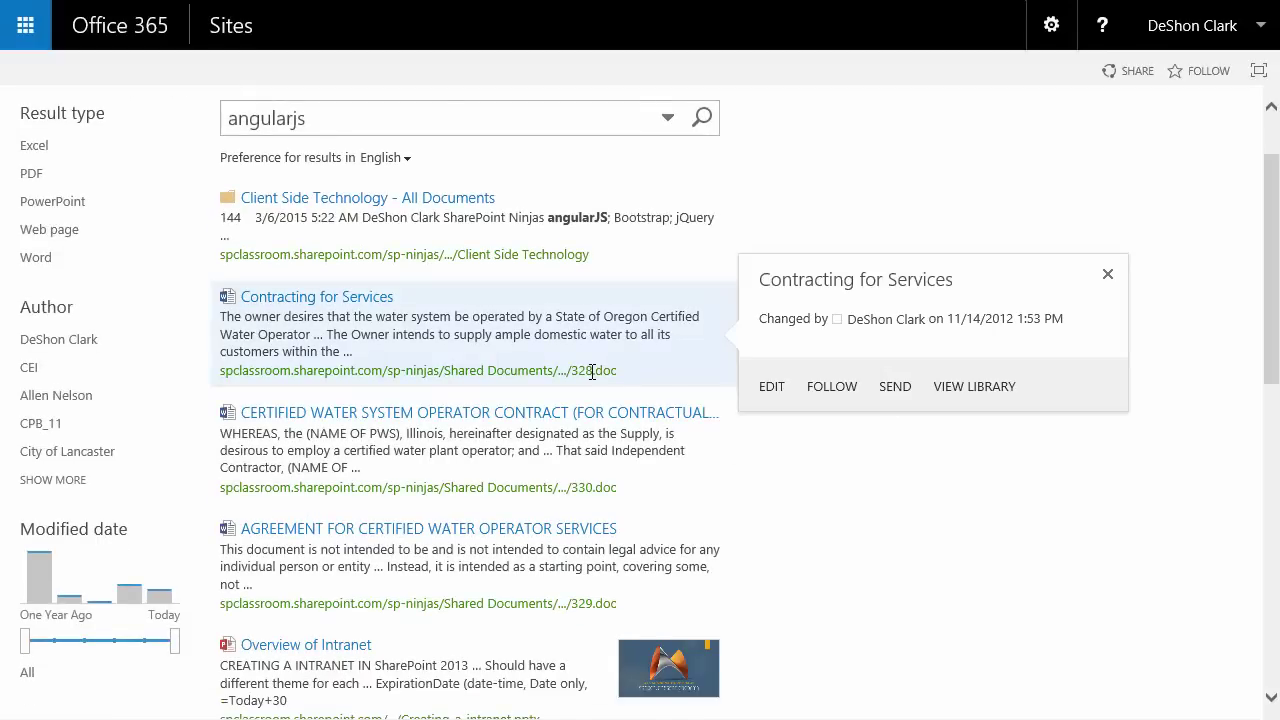
pyautogui.scroll(-2, 540, 520)
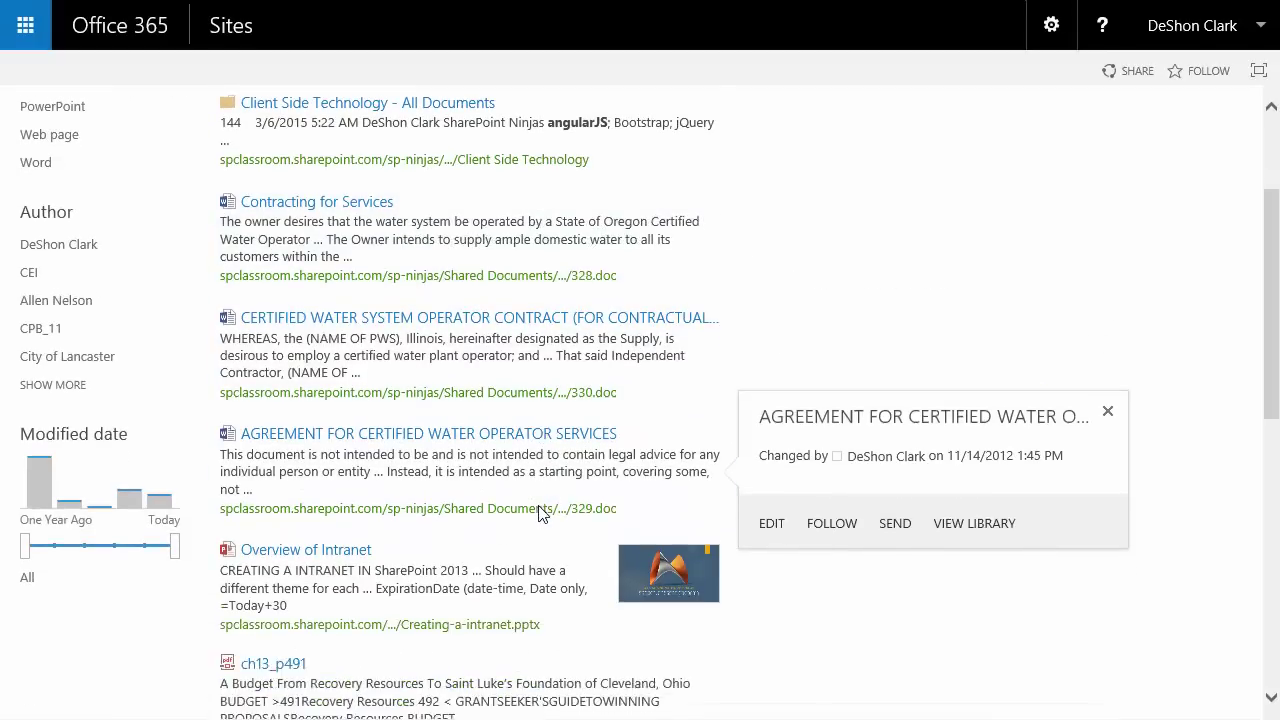
pyautogui.scroll(-3, 520, 522)
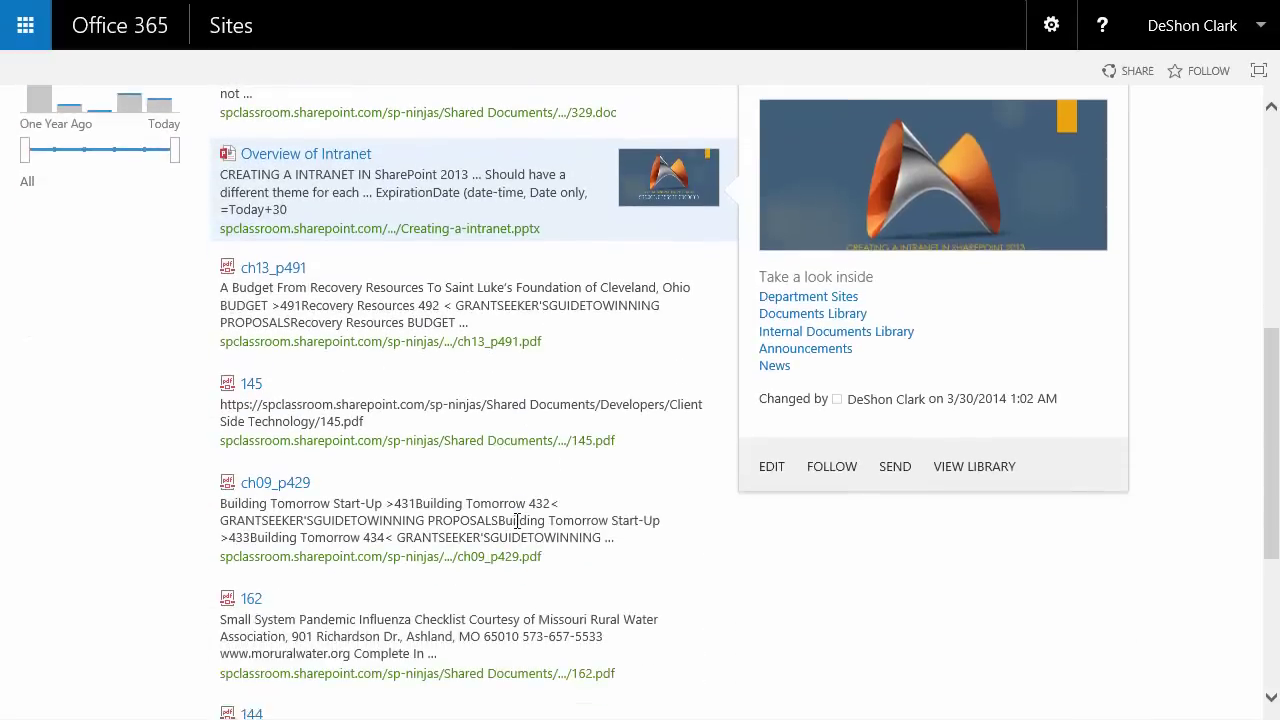
pyautogui.scroll(5, 516, 520)
pyautogui.scroll(1, 516, 521)
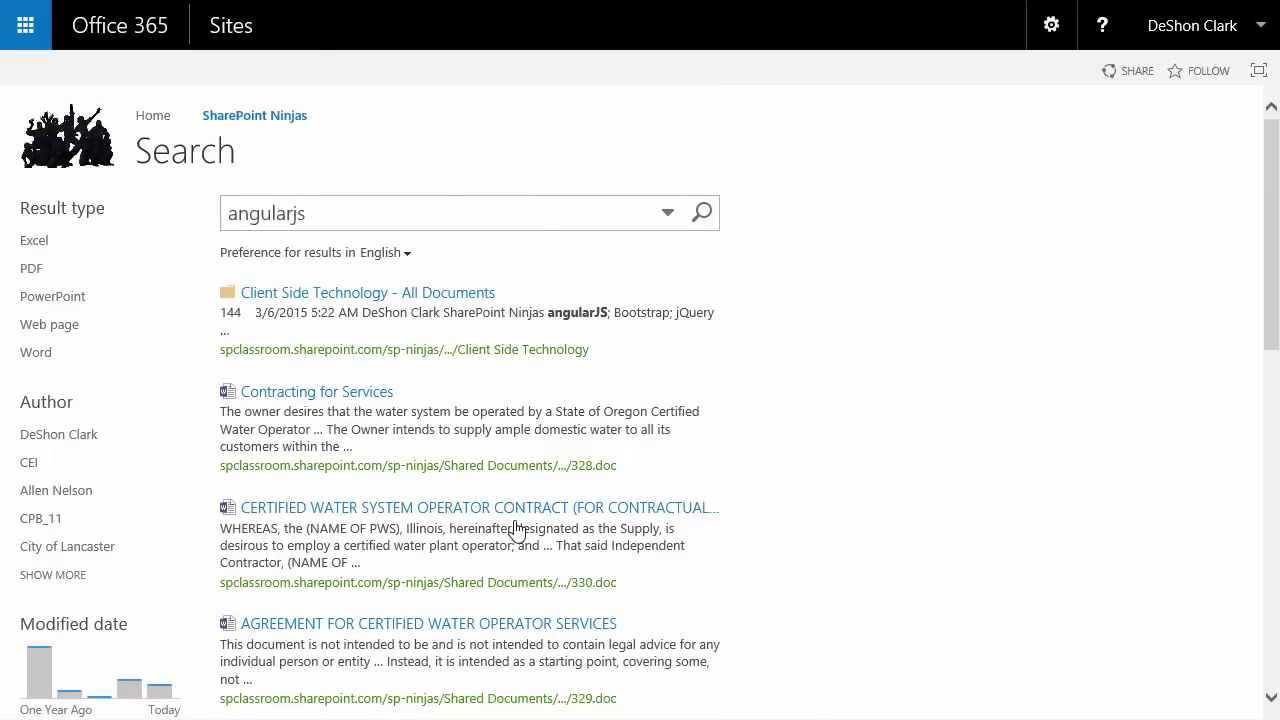
# Browse the angularjs result hover cards, then close the Contracting for Services preview
pyautogui.moveTo(516, 528)
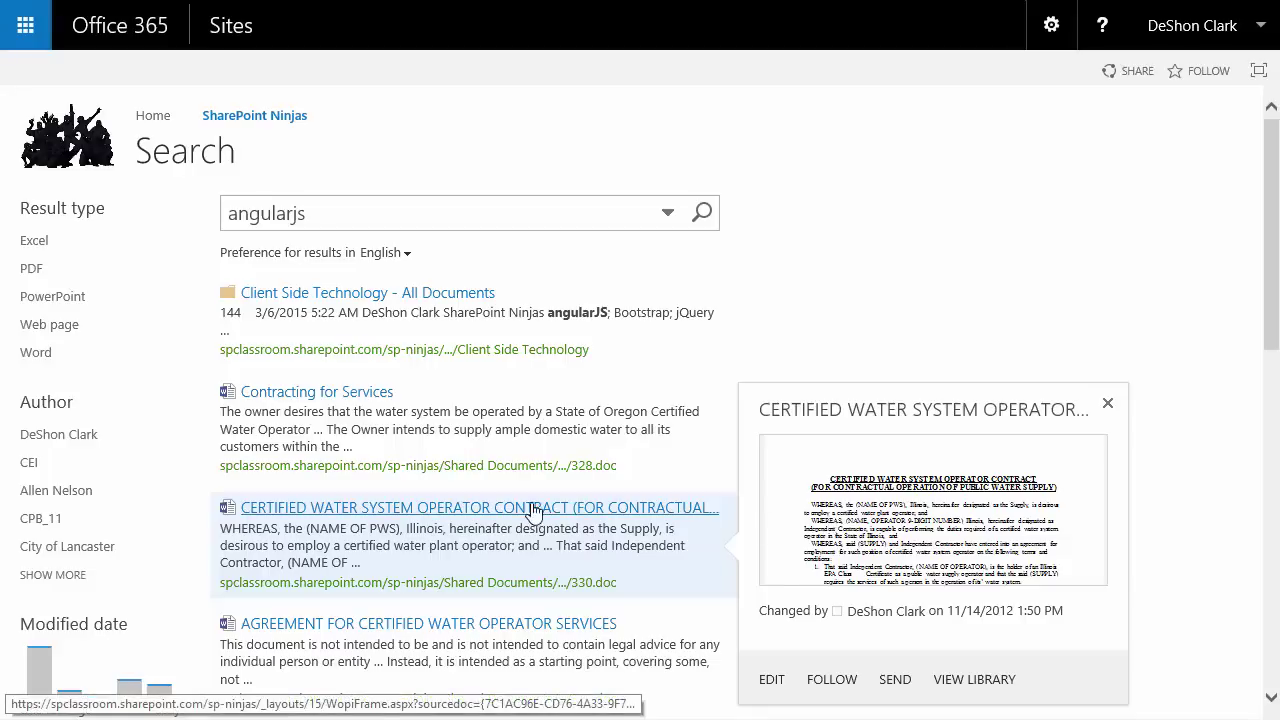
pyautogui.moveTo(440, 300)
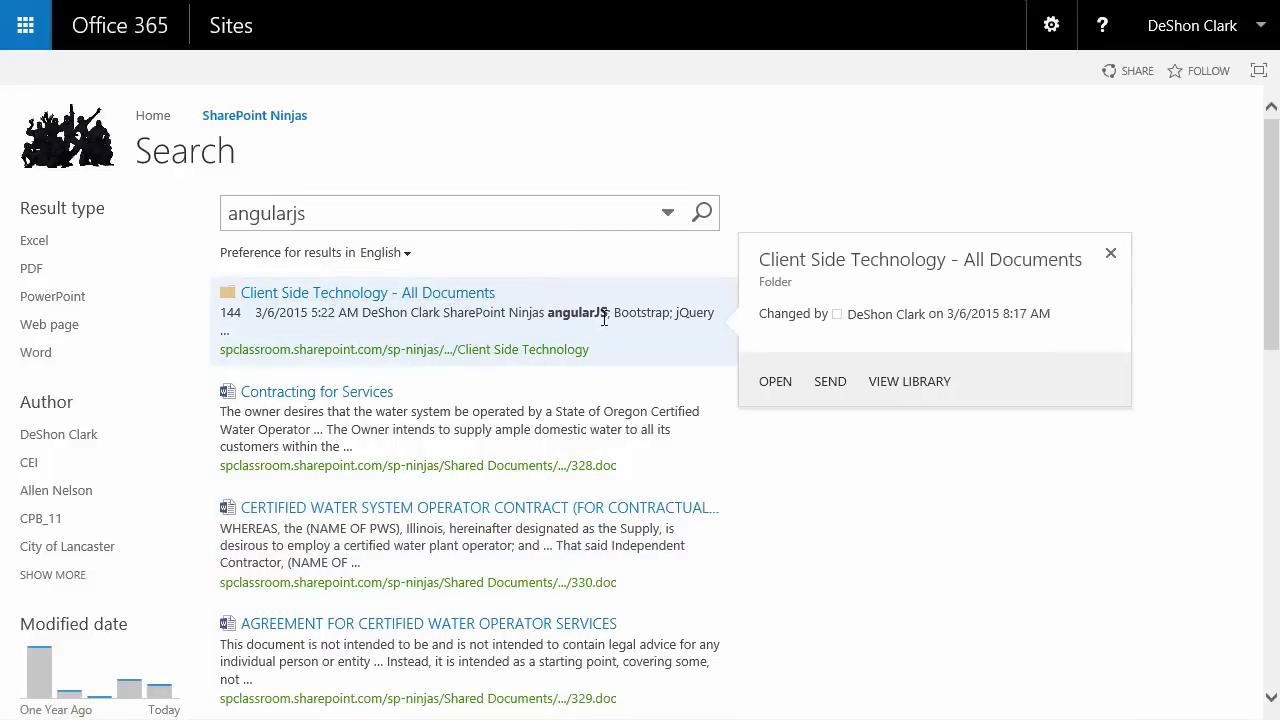
pyautogui.scroll(-2, 600, 335)
pyautogui.scroll(-5, 540, 440)
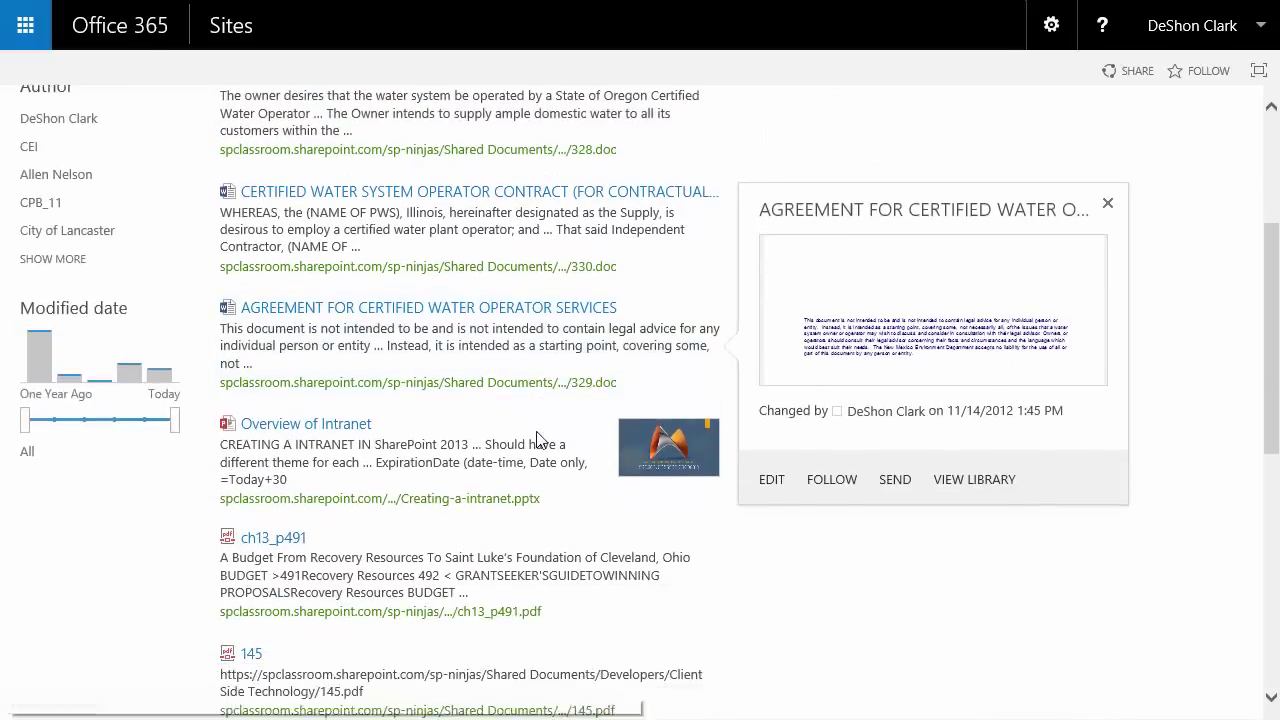
pyautogui.scroll(-2, 520, 525)
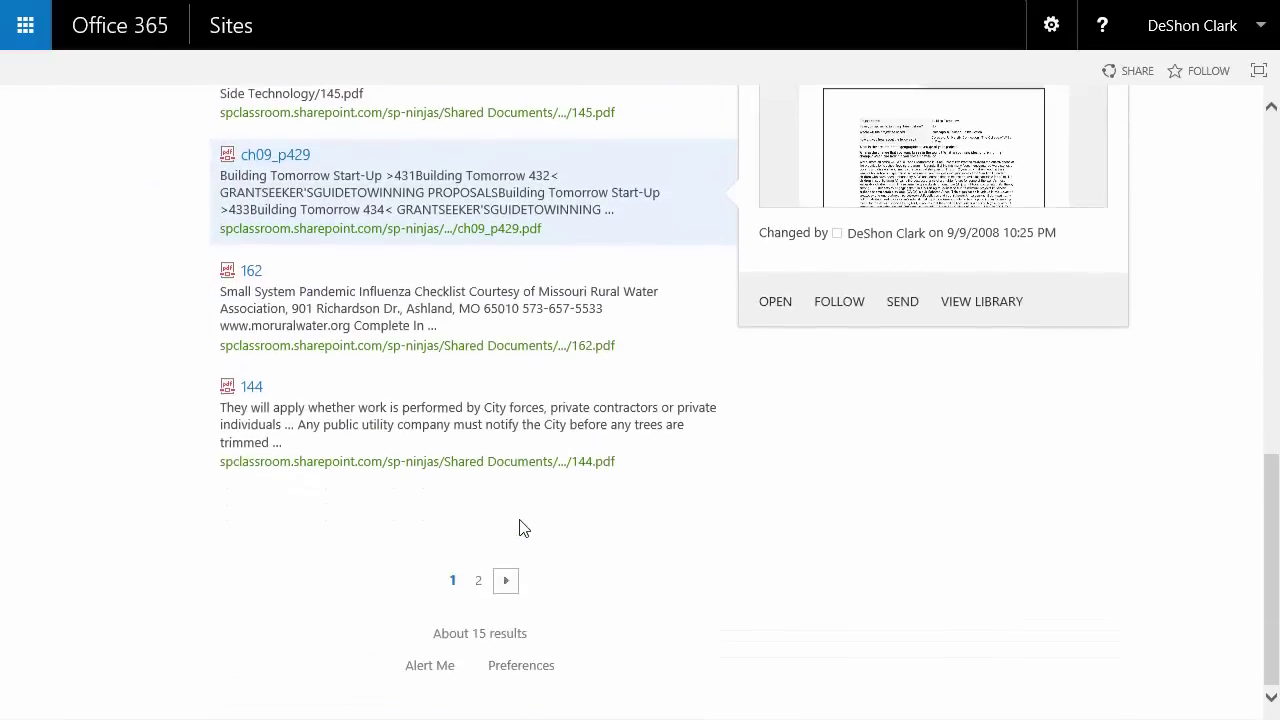
pyautogui.scroll(5, 520, 525)
pyautogui.scroll(4, 520, 519)
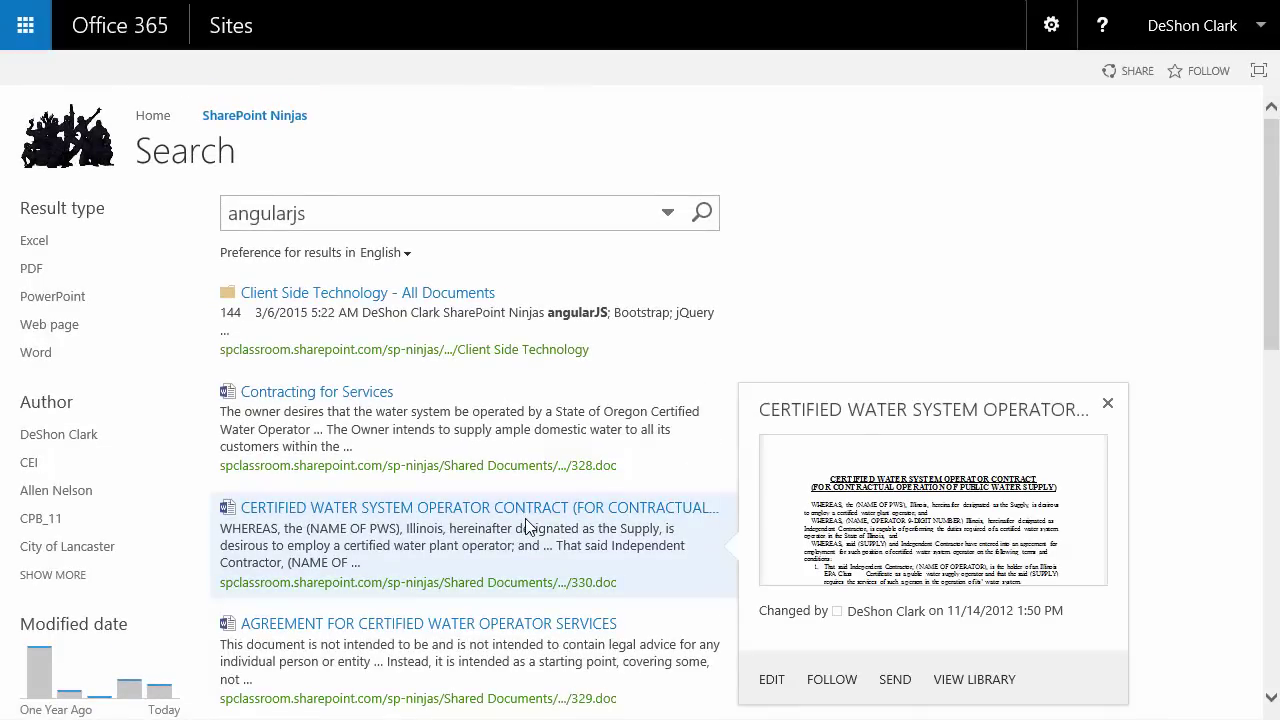
pyautogui.scroll(-1, 535, 525)
pyautogui.scroll(1, 535, 525)
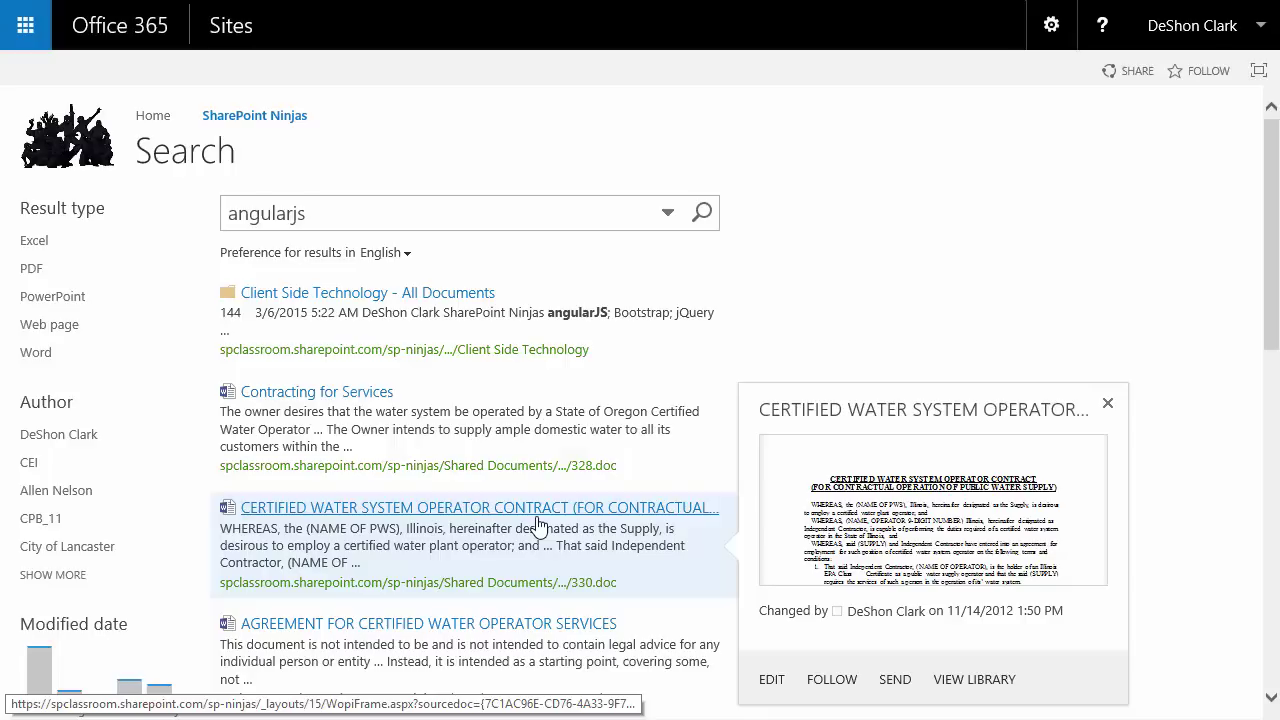
pyautogui.moveTo(700, 450)
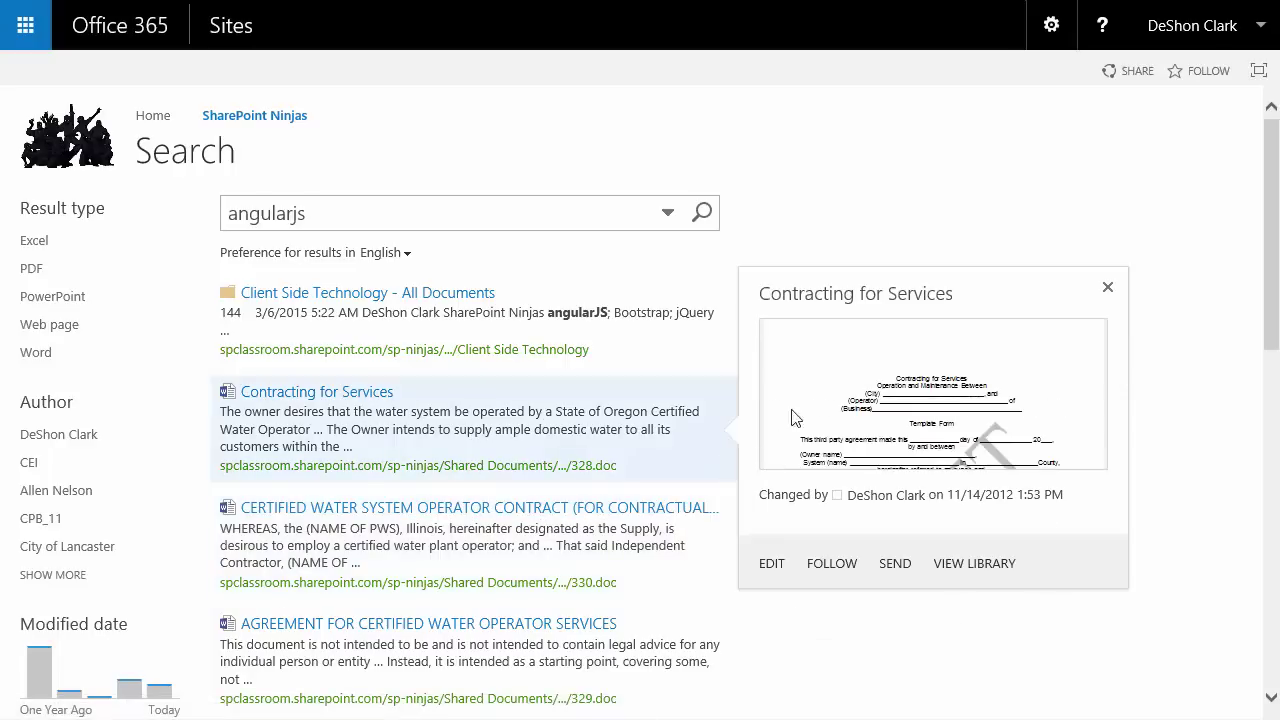
pyautogui.click(1108, 289)
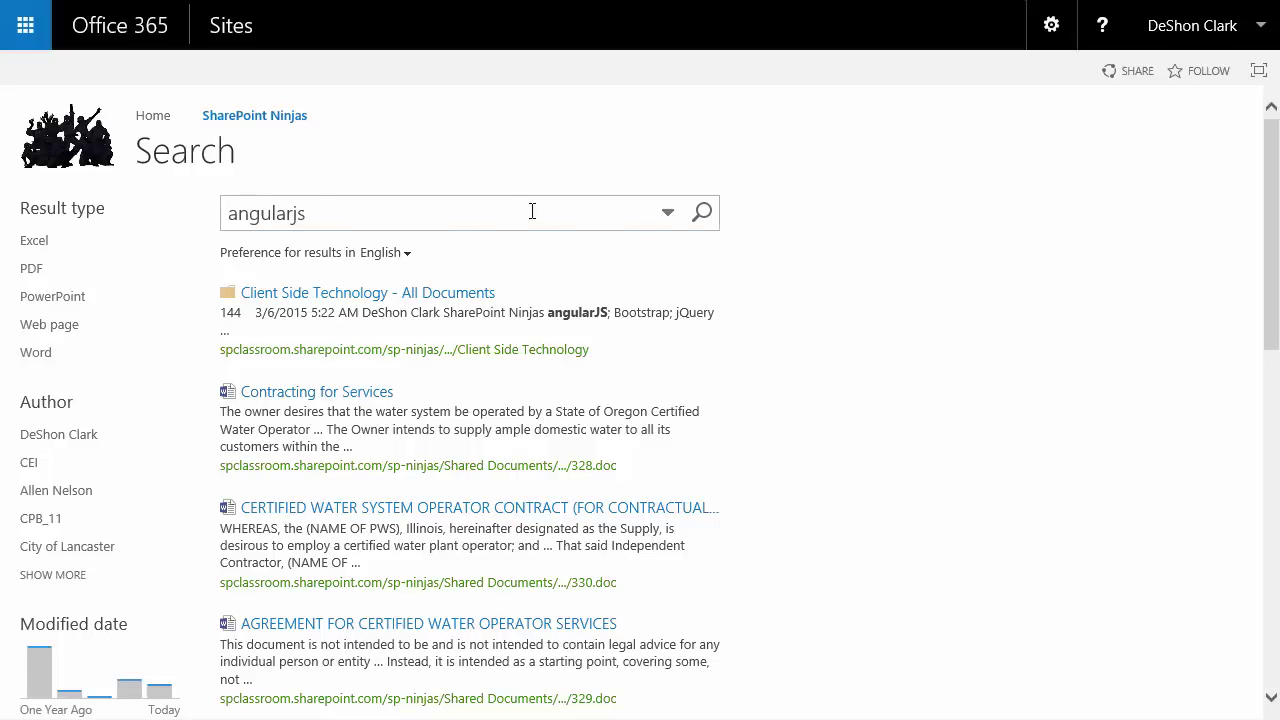
# Send the angularjs query to the Search Center results page via the search scope list
pyautogui.click(668, 212)
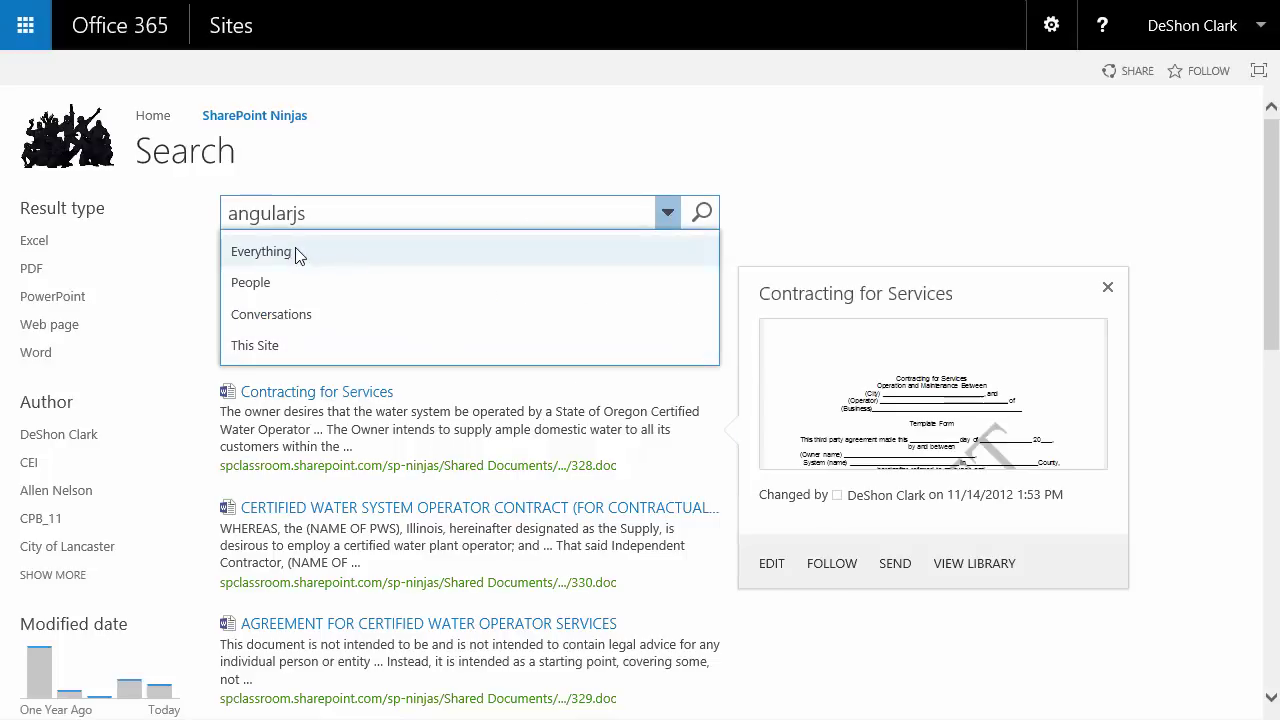
pyautogui.click(553, 145)
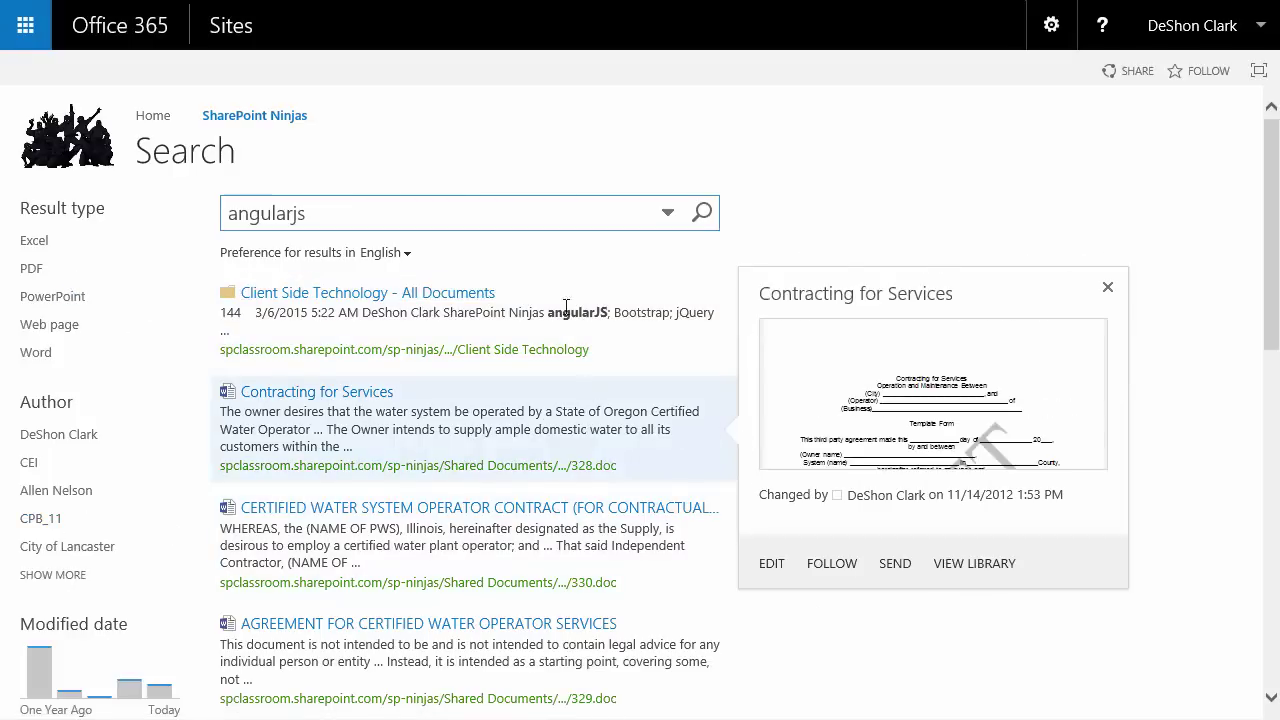
pyautogui.click(668, 213)
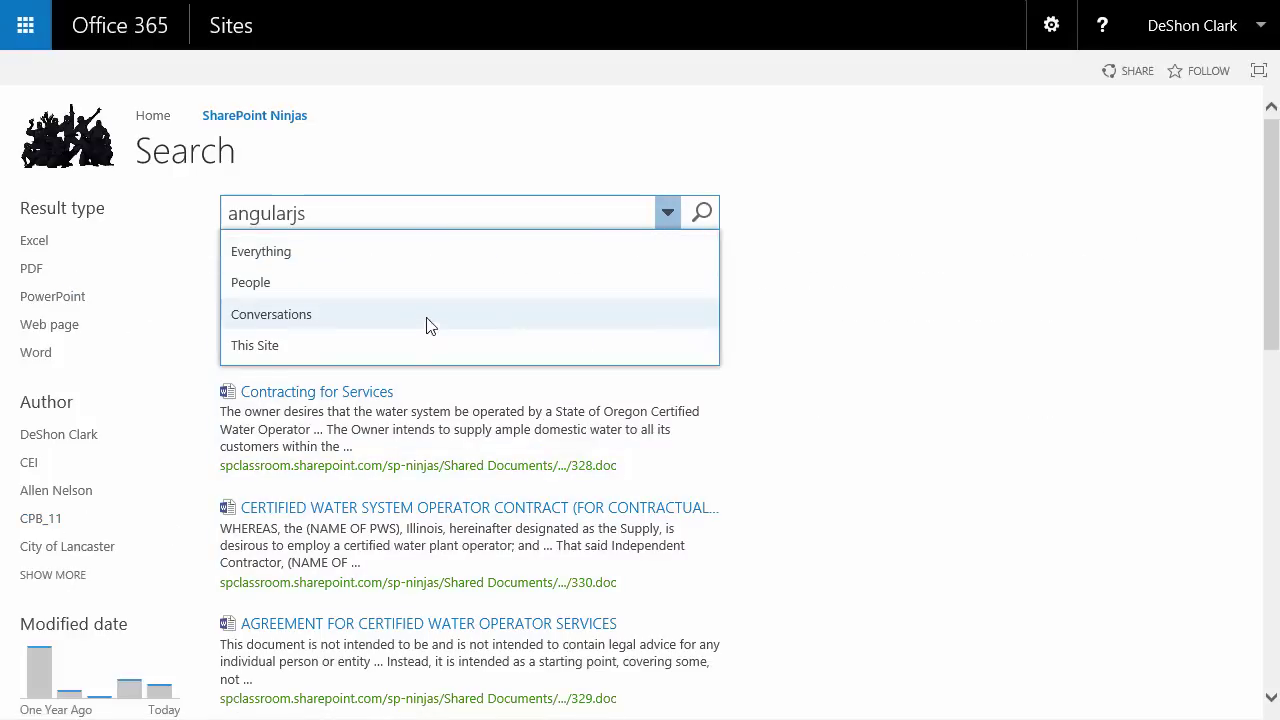
pyautogui.moveTo(771, 486)
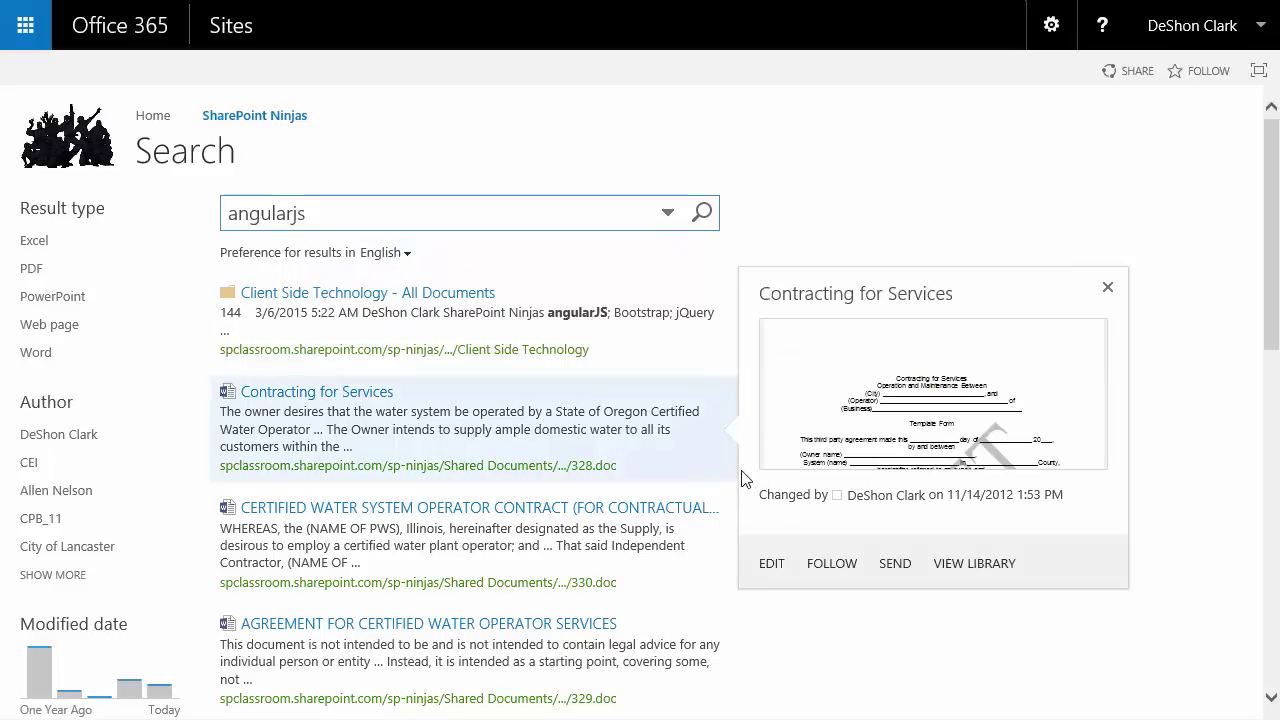
pyautogui.click(668, 218)
pyautogui.click(686, 266)
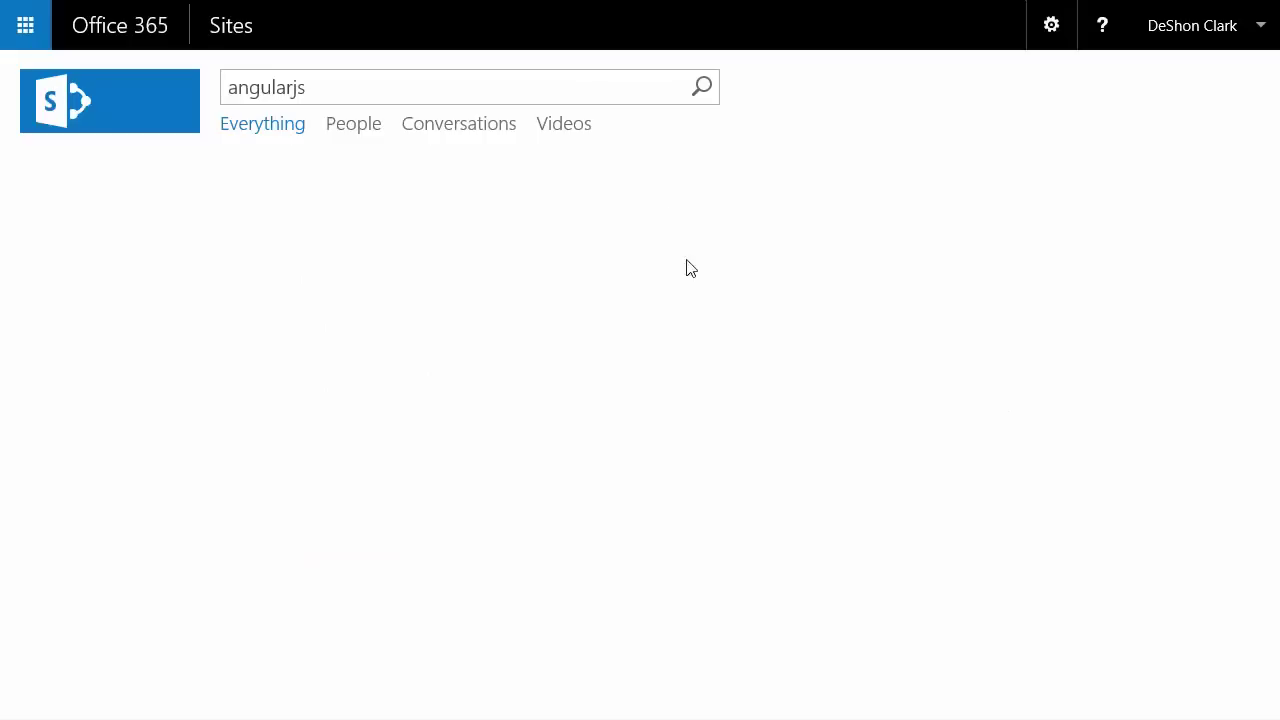
pyautogui.moveTo(313, 183)
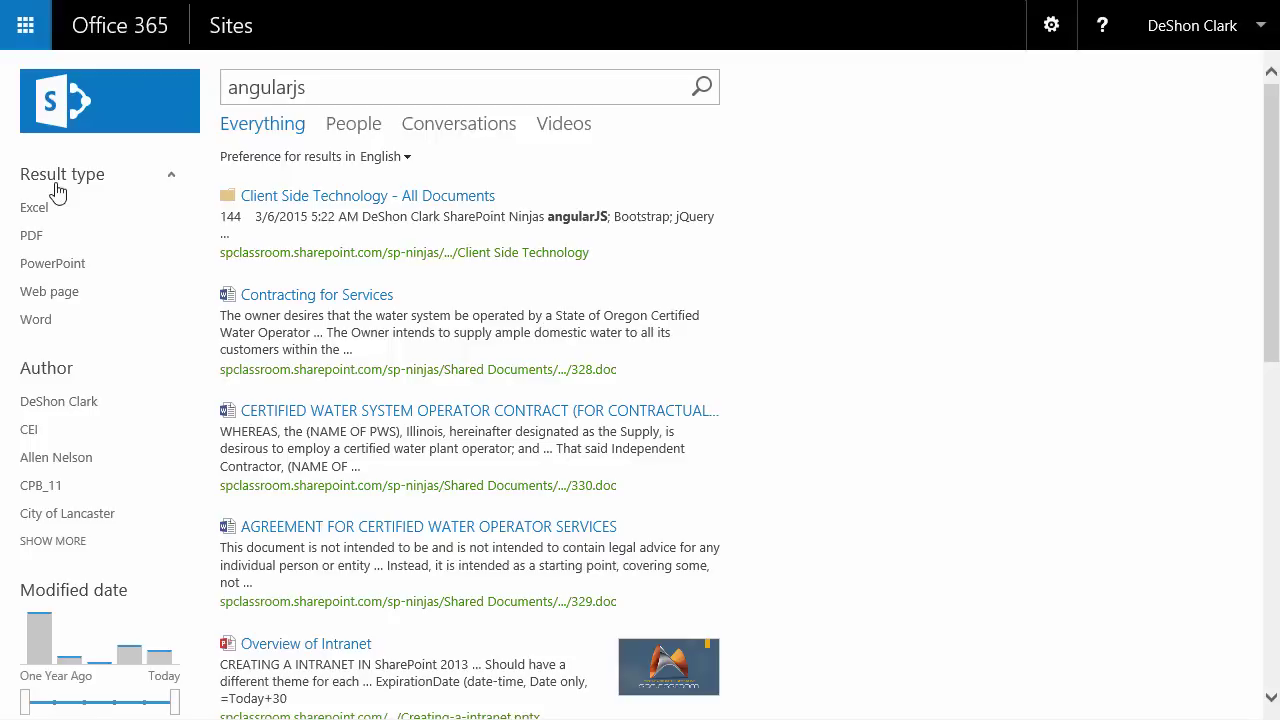
# Put the results page in edit mode and open the Refinement web part's refiner configuration
pyautogui.click(1055, 27)
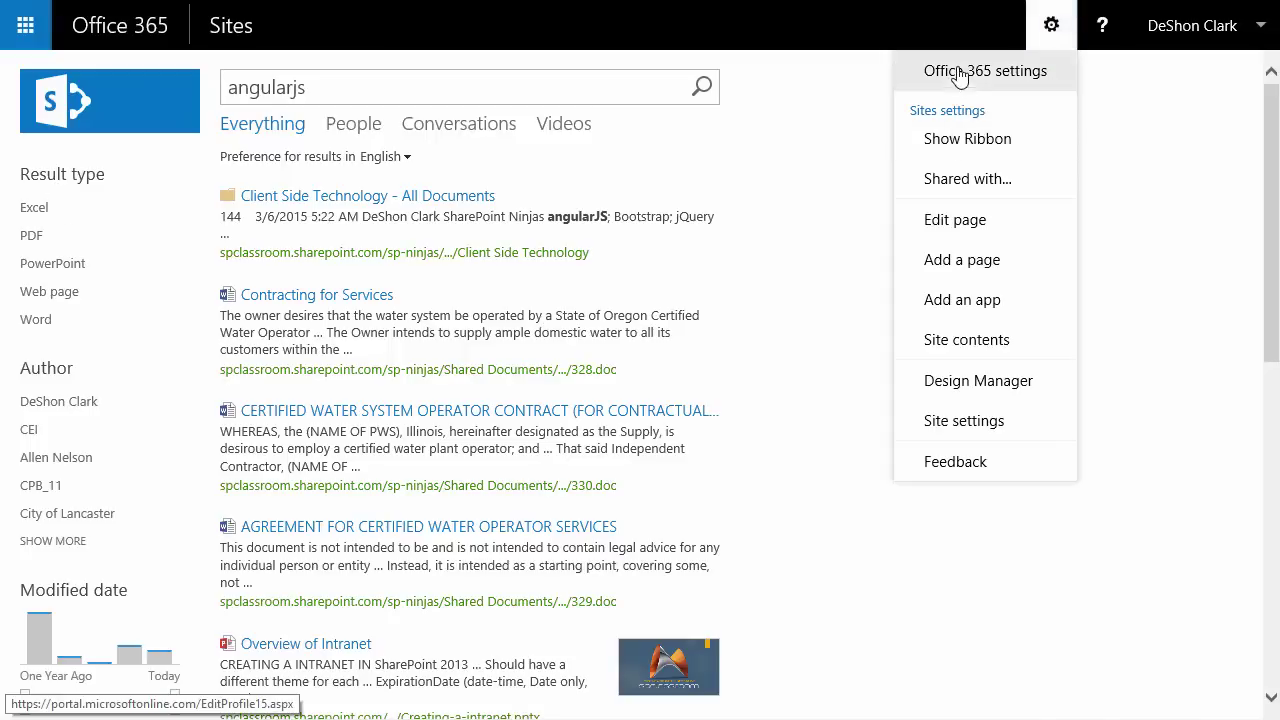
pyautogui.click(962, 234)
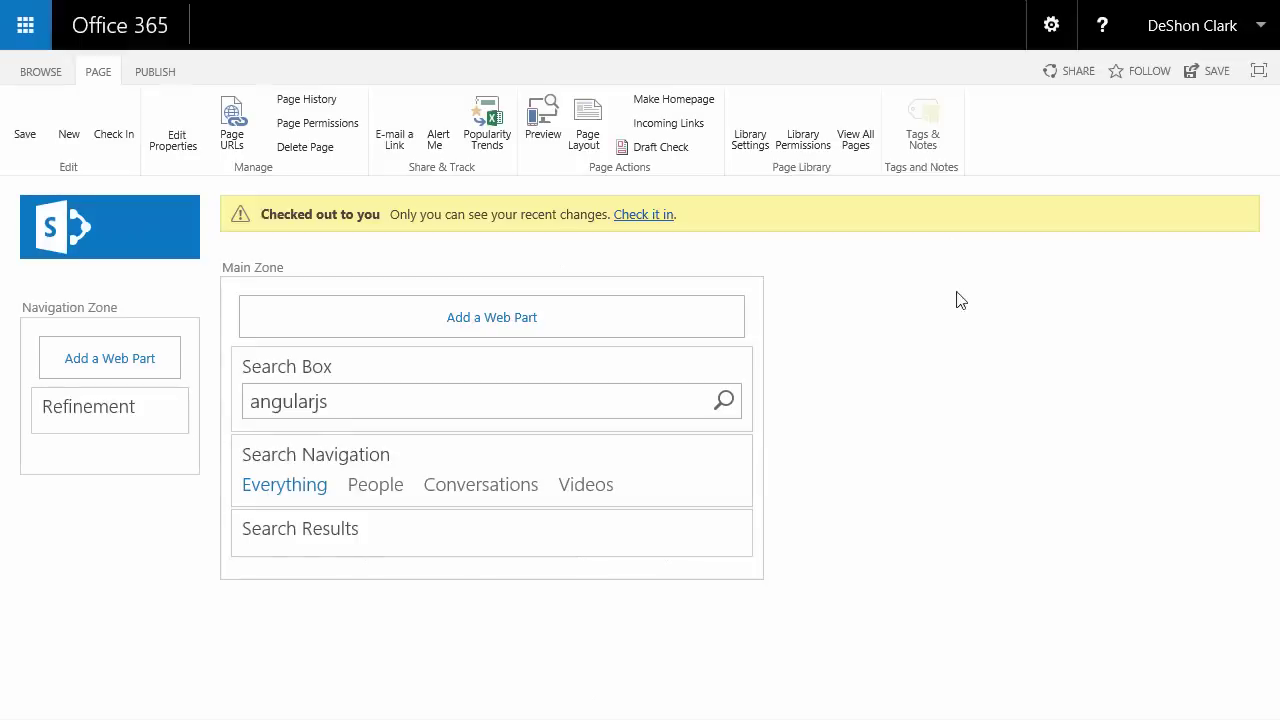
pyautogui.click(192, 405)
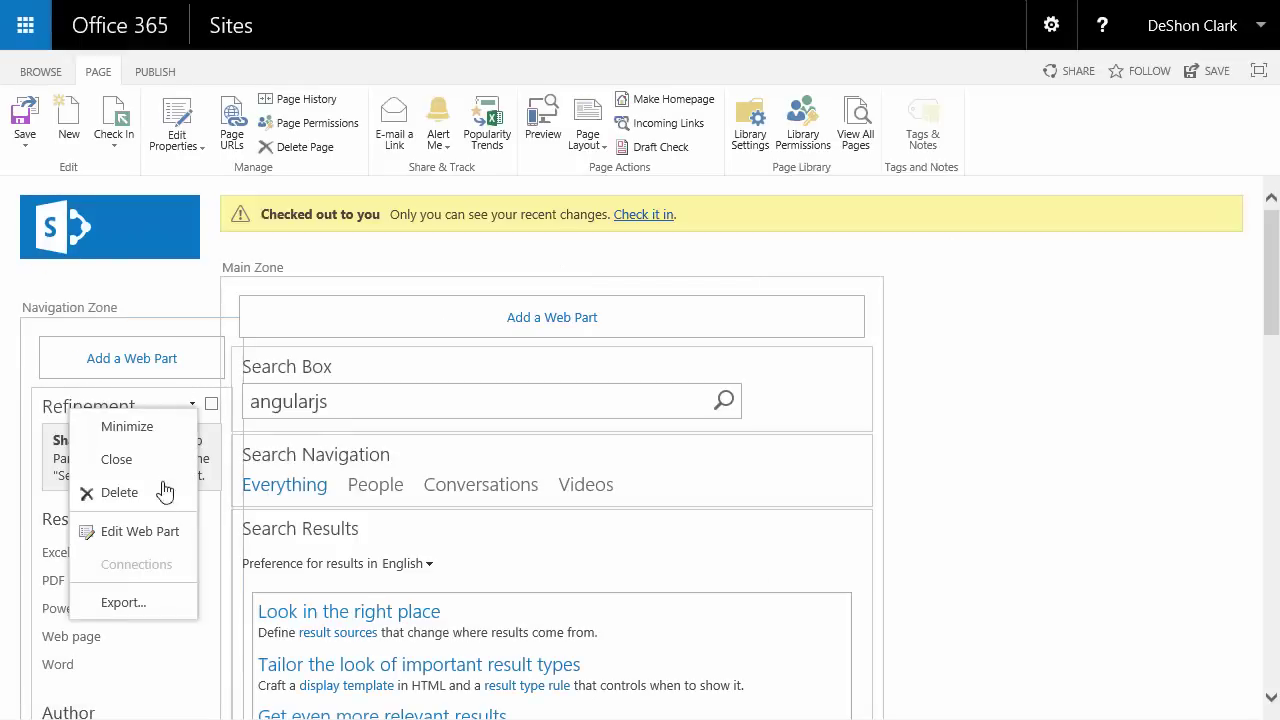
pyautogui.click(146, 535)
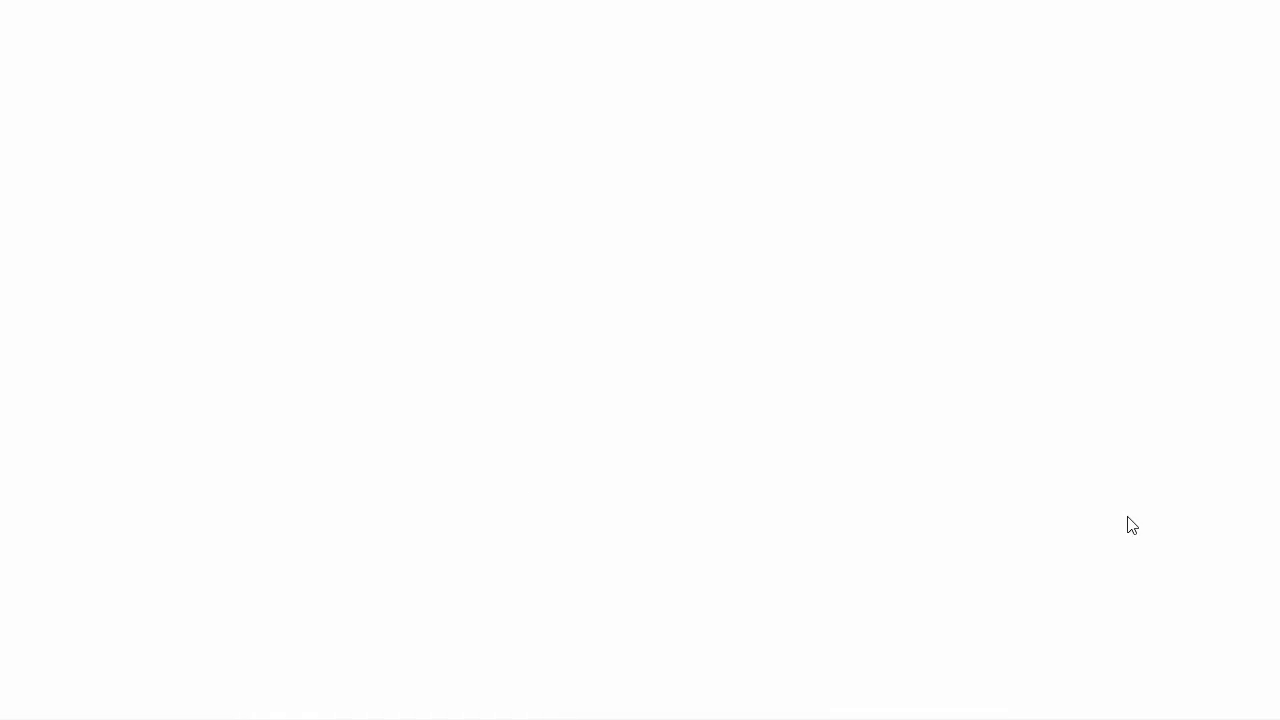
pyautogui.click(1082, 558)
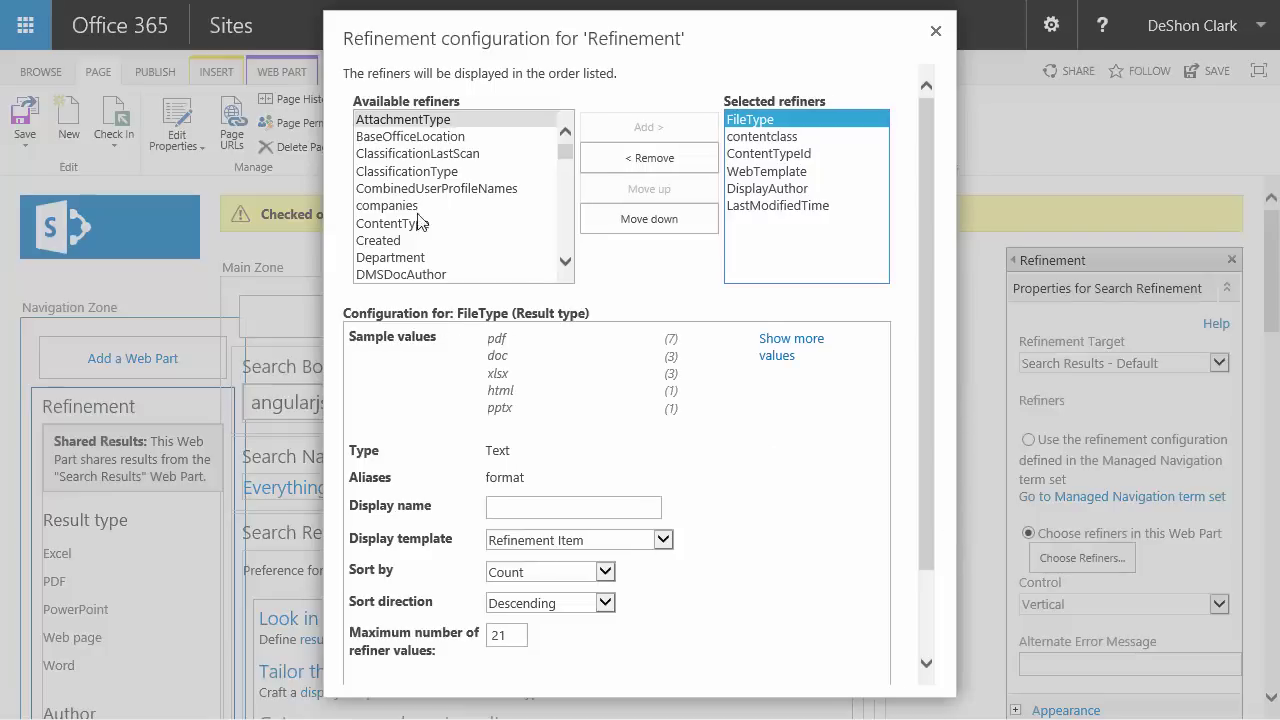
# Add the Department refiner and move it up to second place
pyautogui.click(421, 262)
pyautogui.click(420, 258)
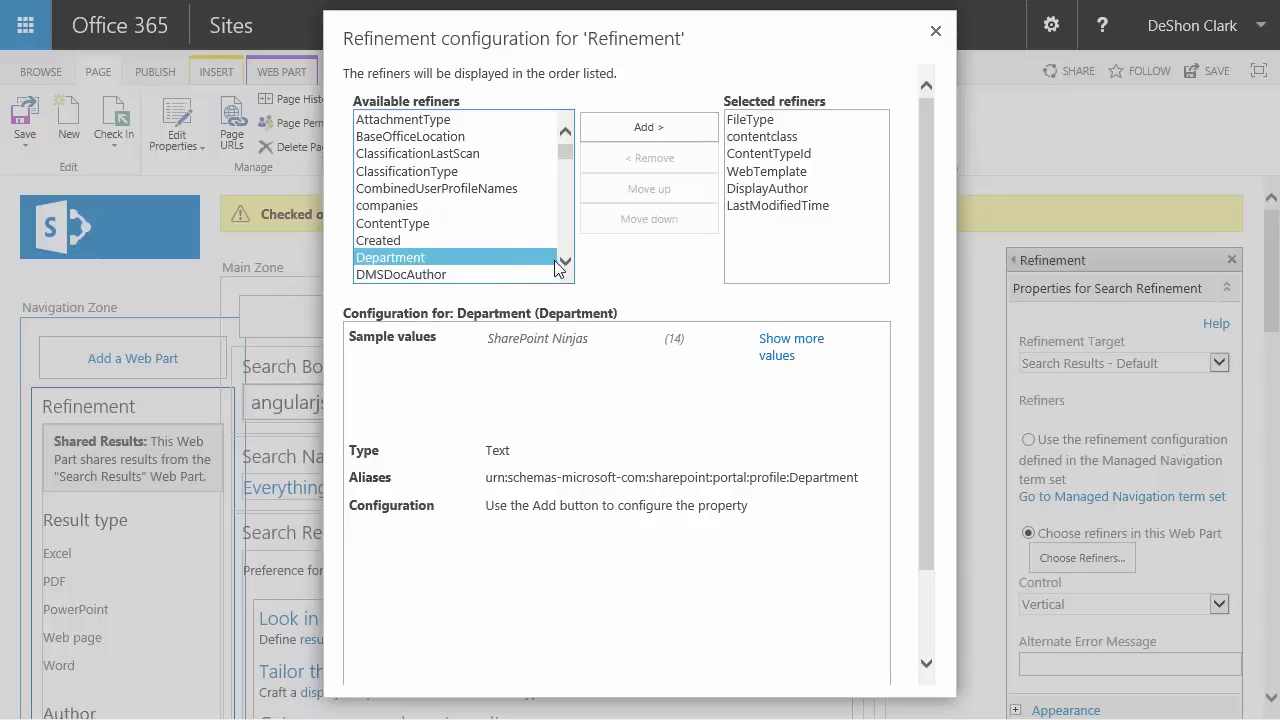
pyautogui.click(447, 262)
pyautogui.doubleClick(447, 262)
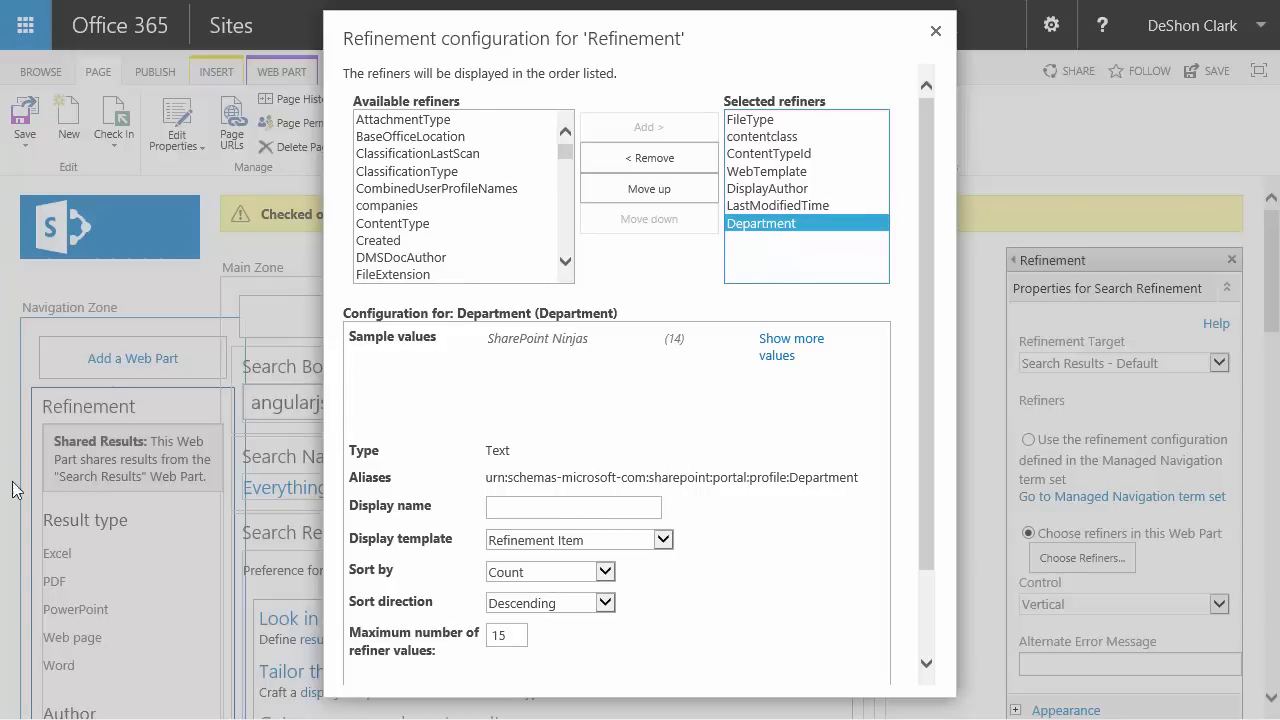
pyautogui.click(655, 189)
pyautogui.click(655, 189)
pyautogui.click(655, 189)
pyautogui.click(656, 190)
pyautogui.click(657, 191)
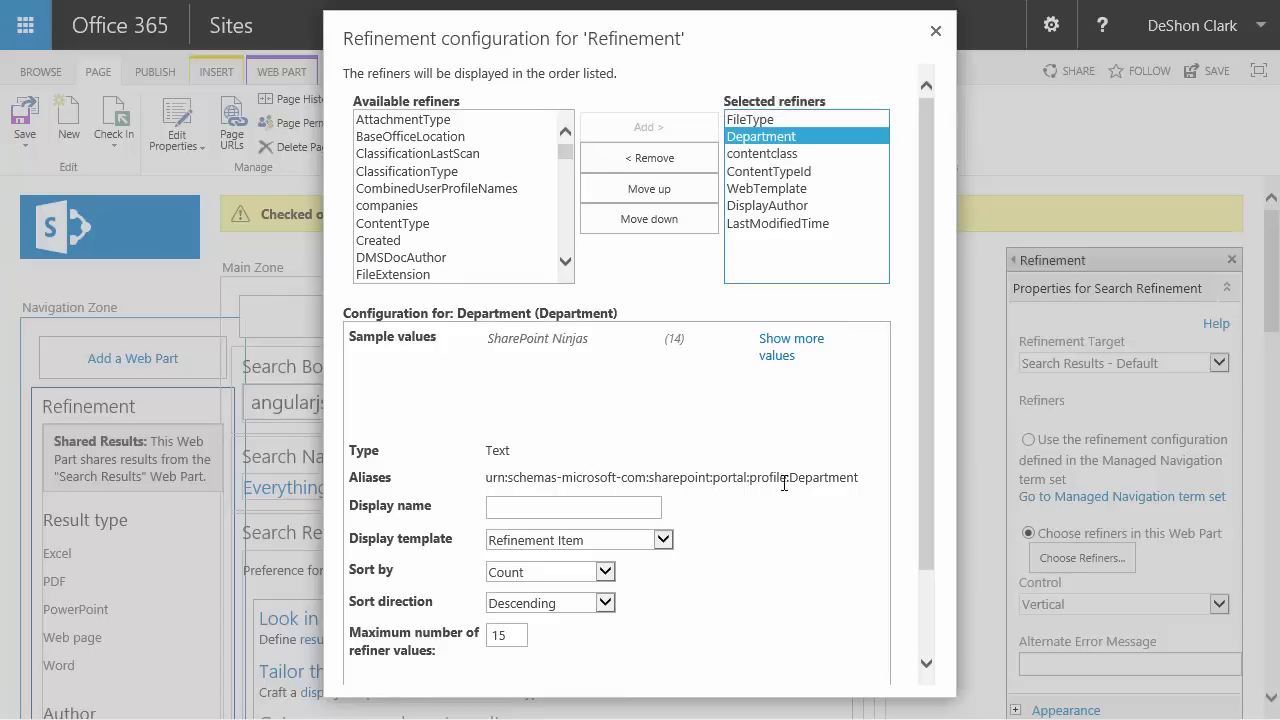
# Set the Department refiner's display name to 'Departments' and confirm the configuration
pyautogui.click(537, 500)
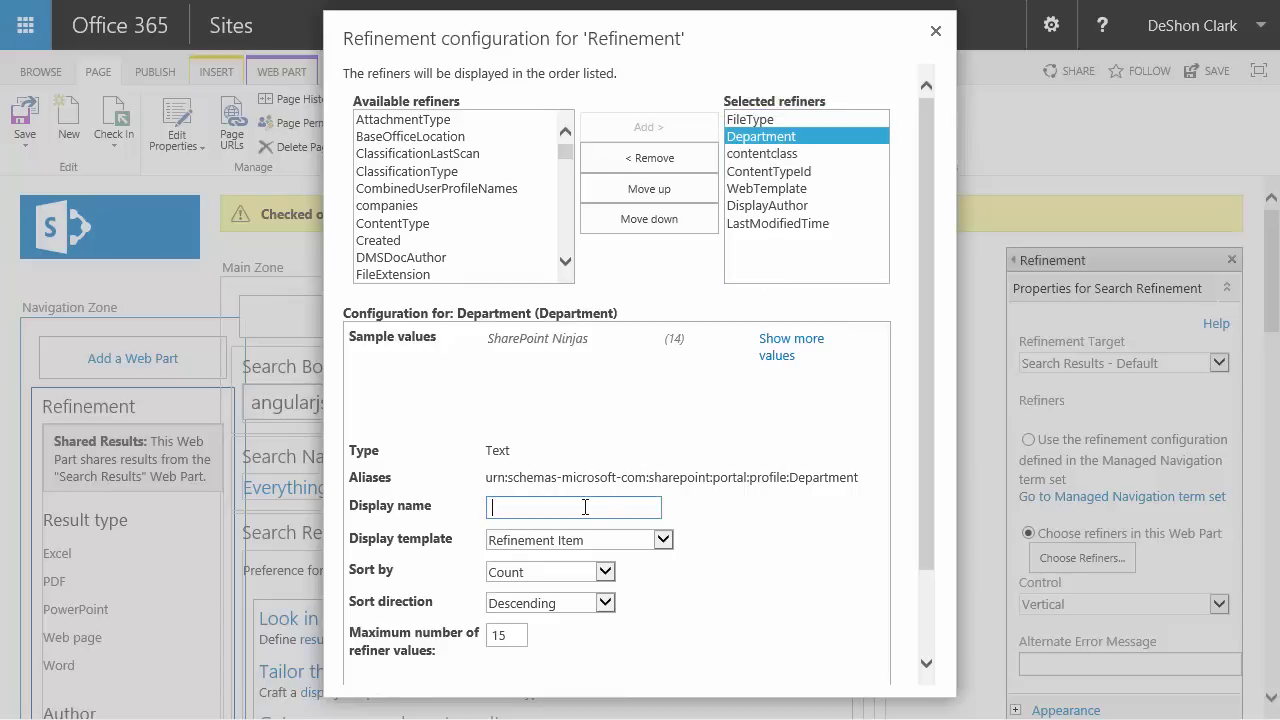
pyautogui.write('Depa')
pyautogui.click(837, 620)
pyautogui.scroll(-2, 837, 620)
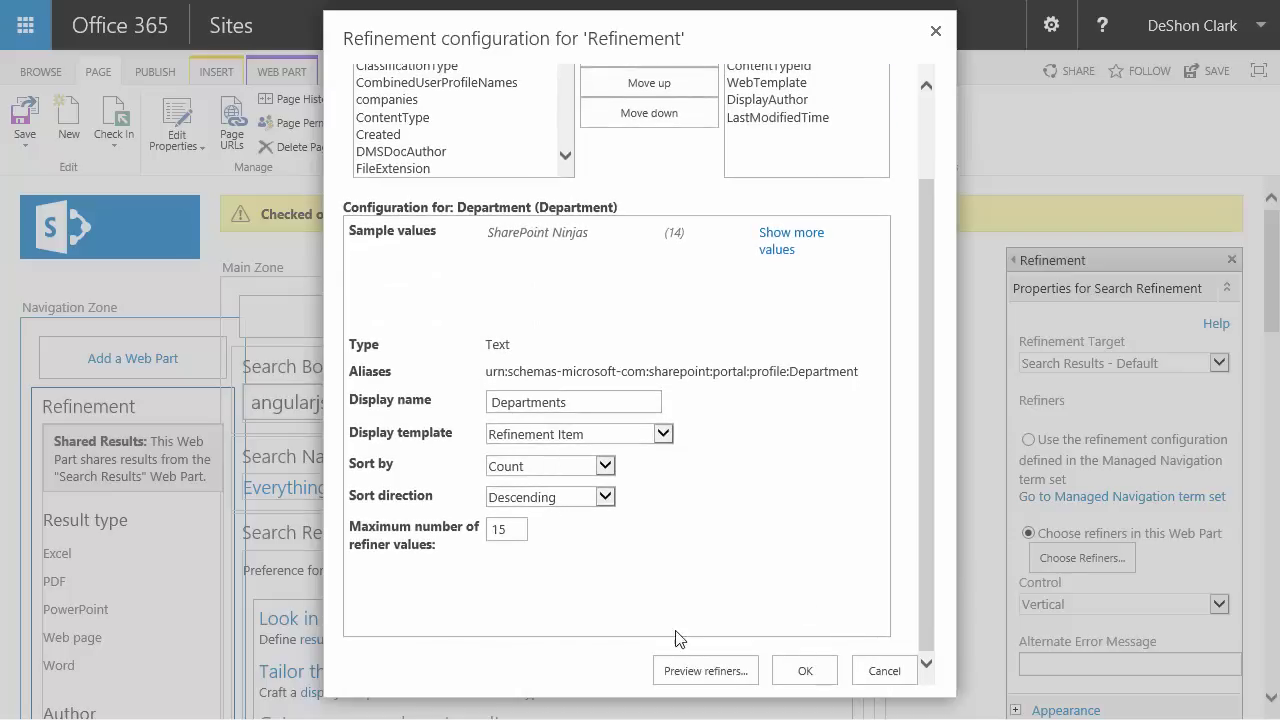
pyautogui.click(814, 678)
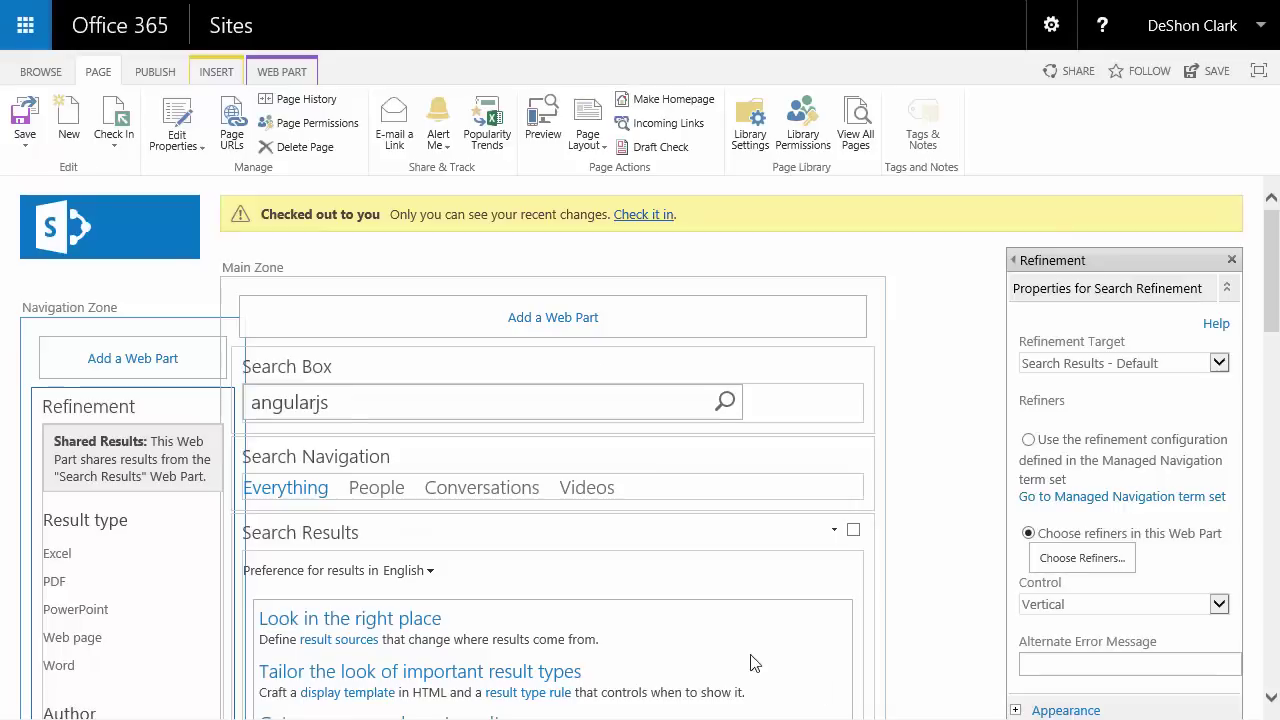
# Check in the edited search page and rerun the 'angularjs' search
pyautogui.scroll(-3, 951, 626)
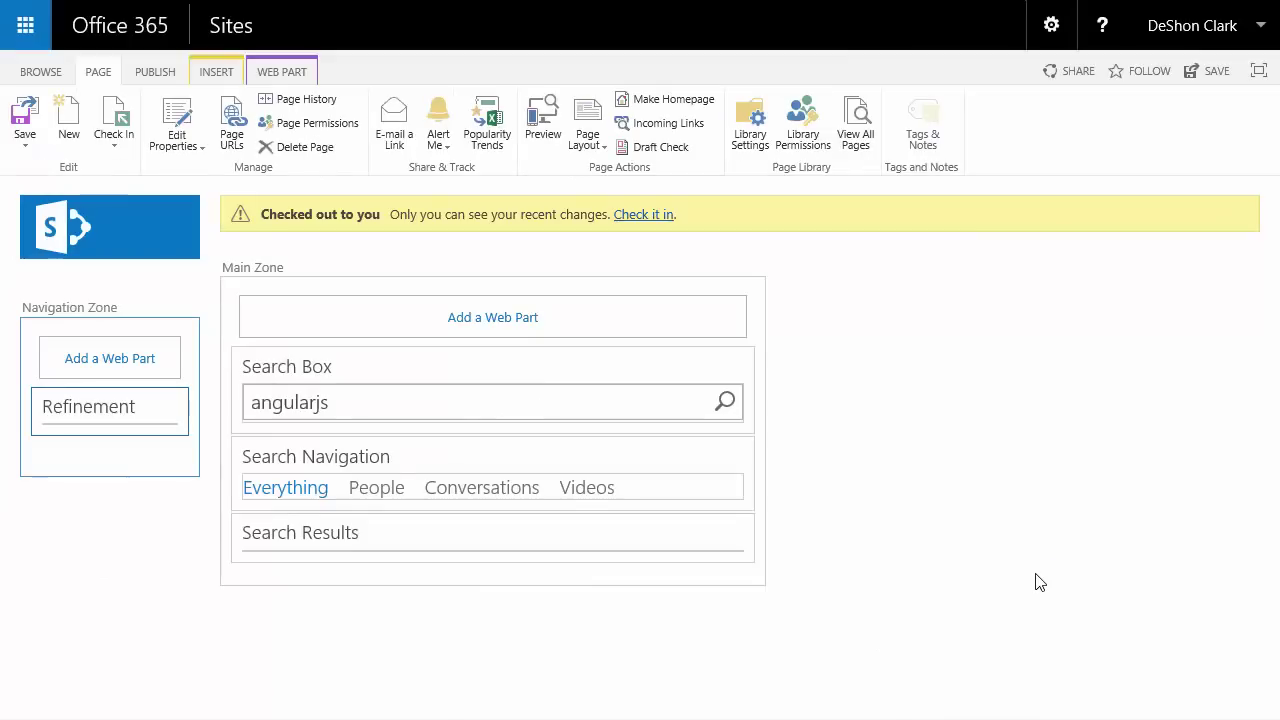
pyautogui.click(110, 140)
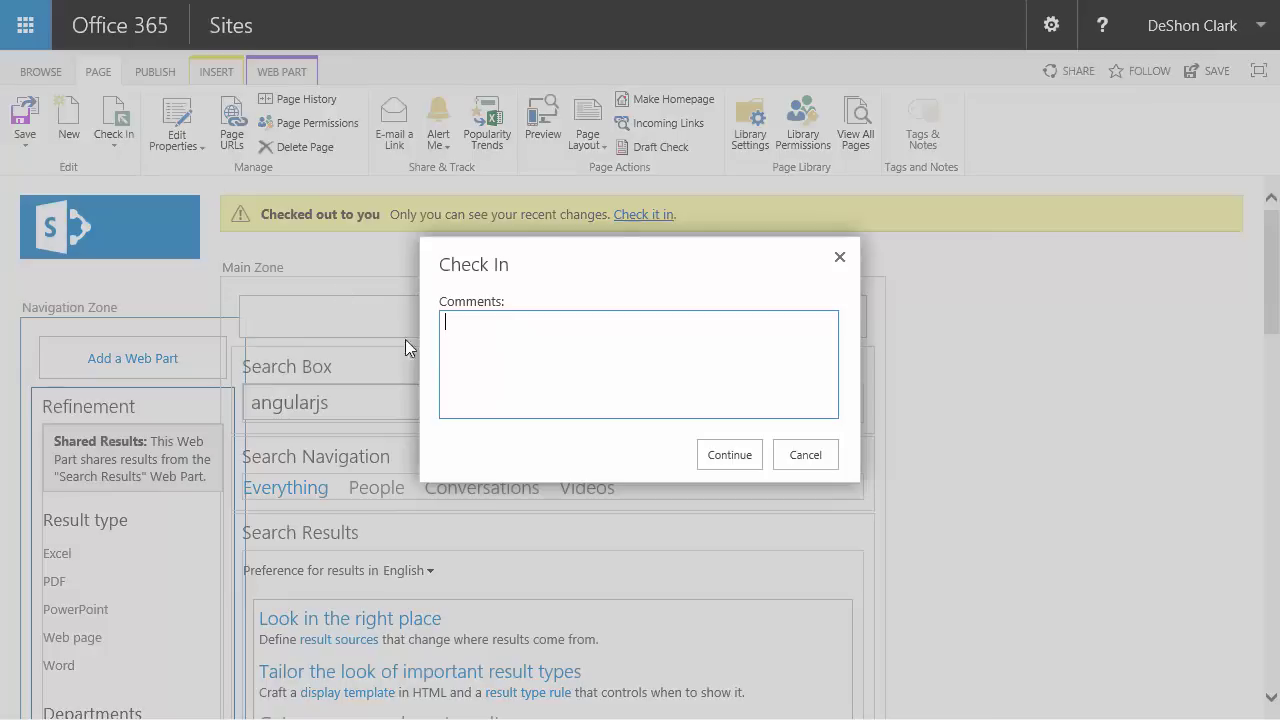
pyautogui.click(745, 455)
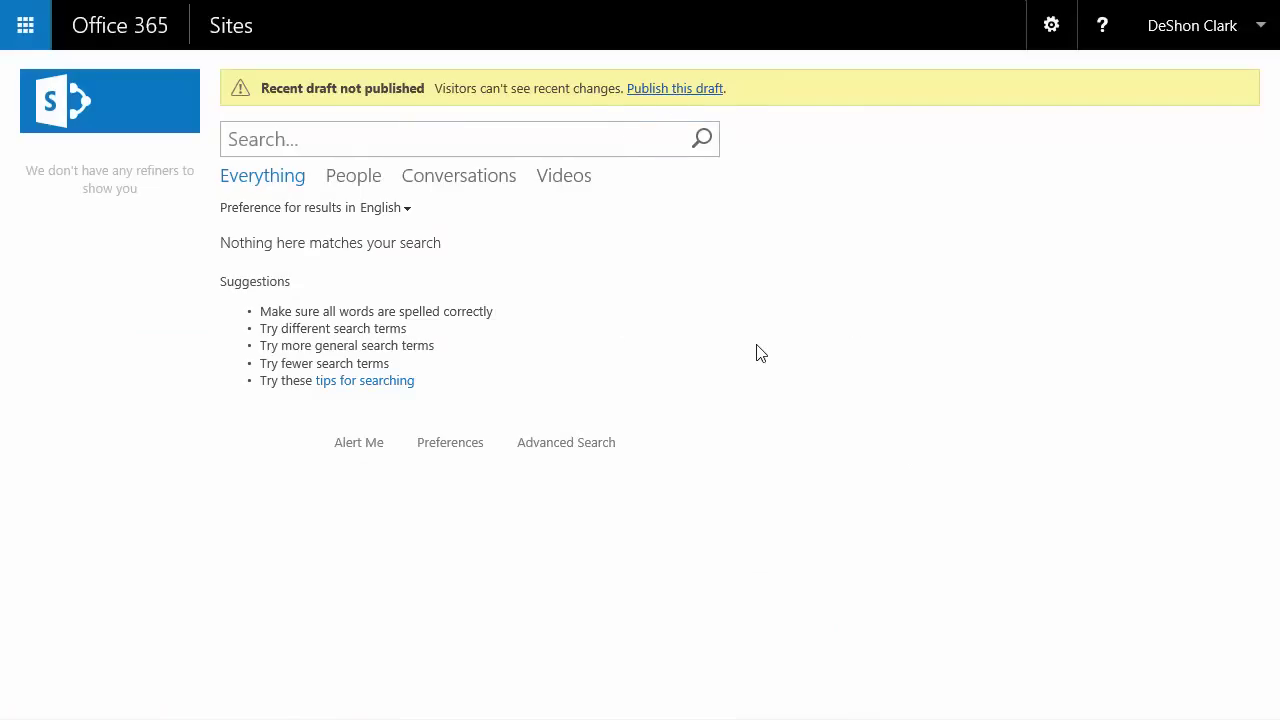
pyautogui.click(481, 89)
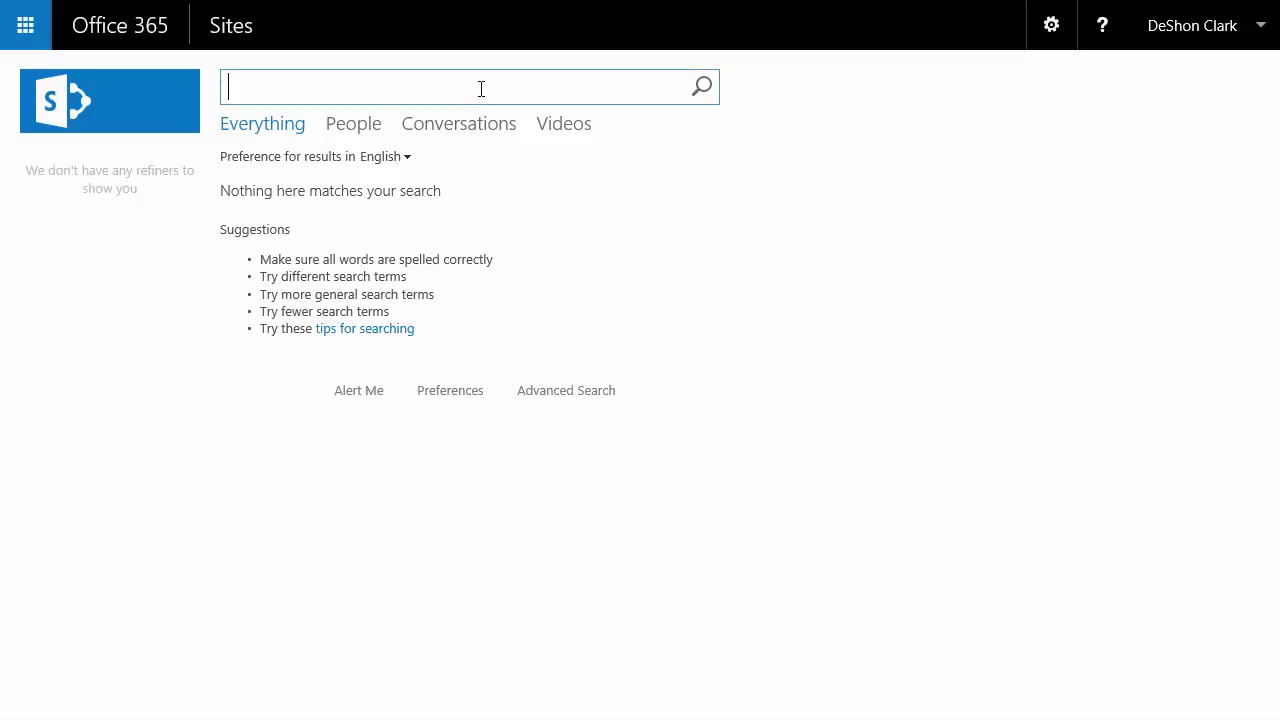
pyautogui.write('angularjs')
pyautogui.press('Return')
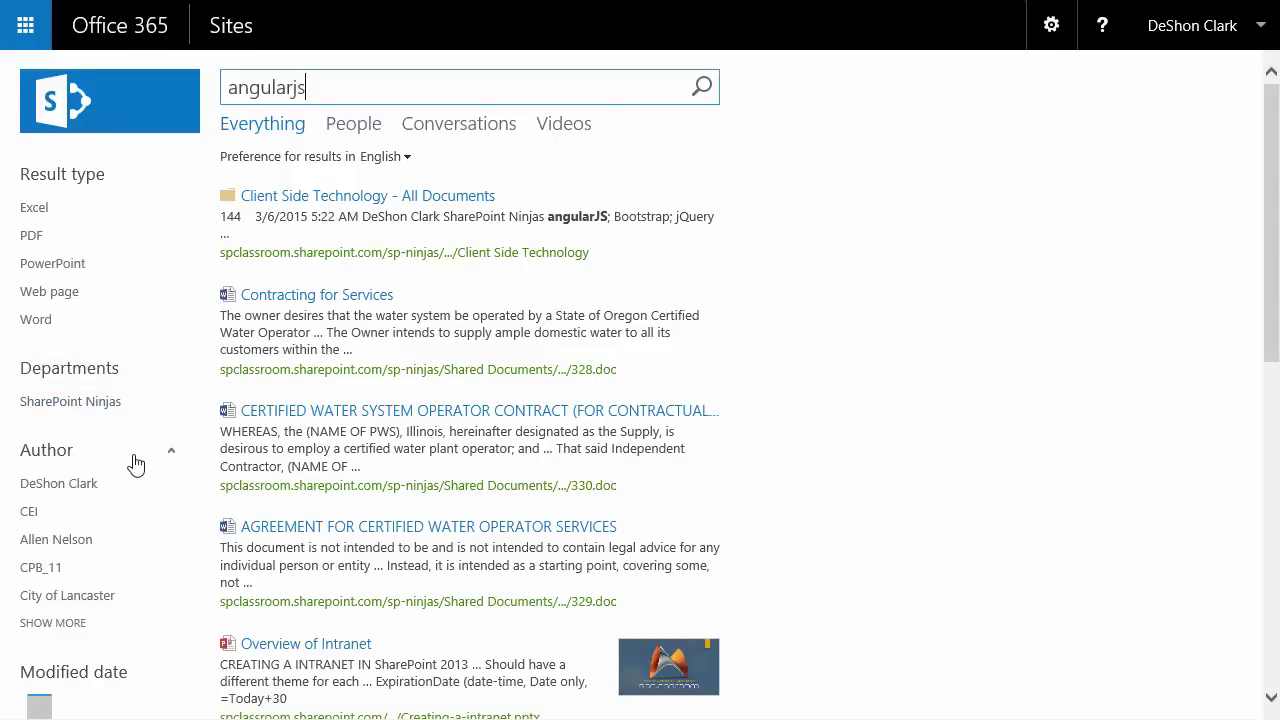
# Replace the query with 'policy', review its results, then go back to the empty Search page
pyautogui.doubleClick(283, 88)
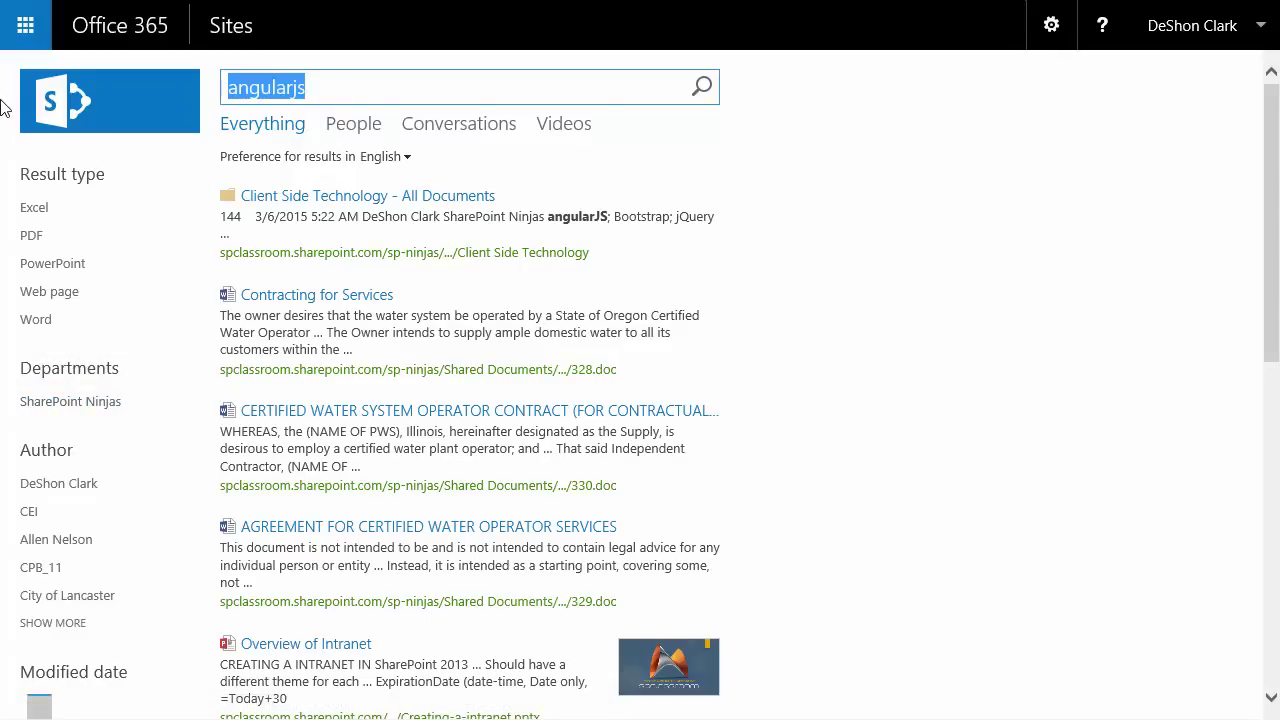
pyautogui.write('policy')
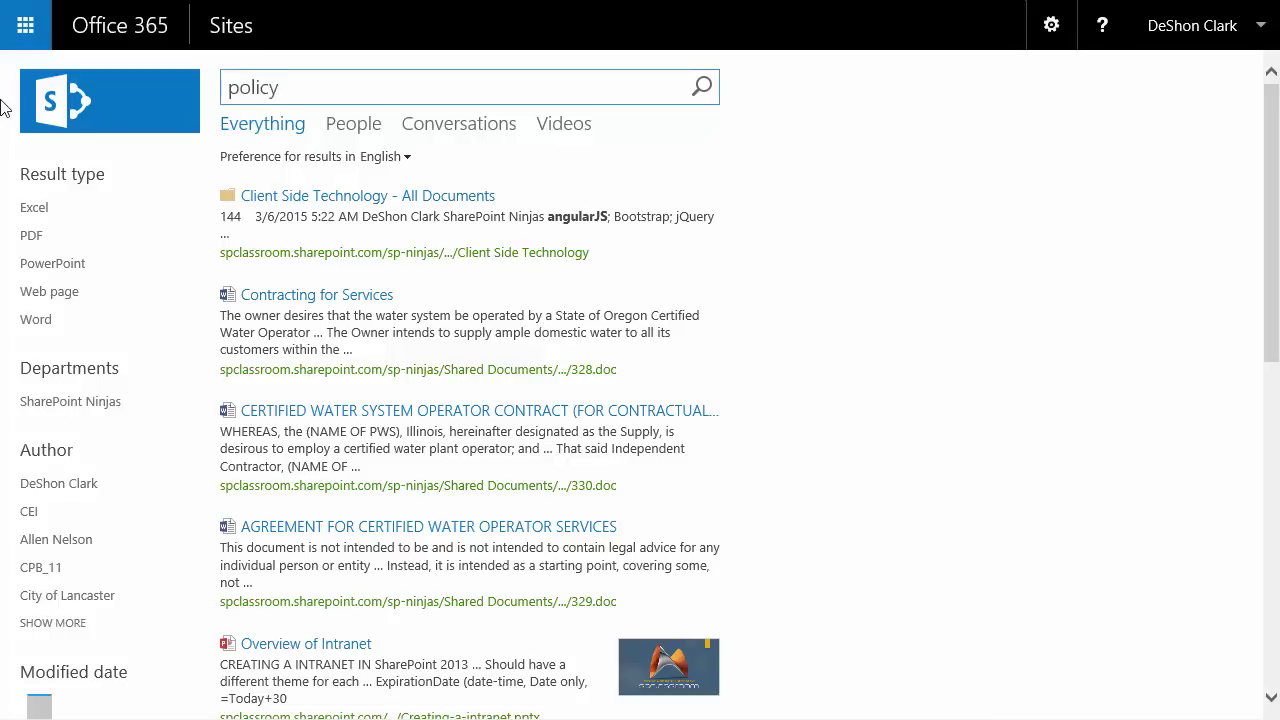
pyautogui.press('Return')
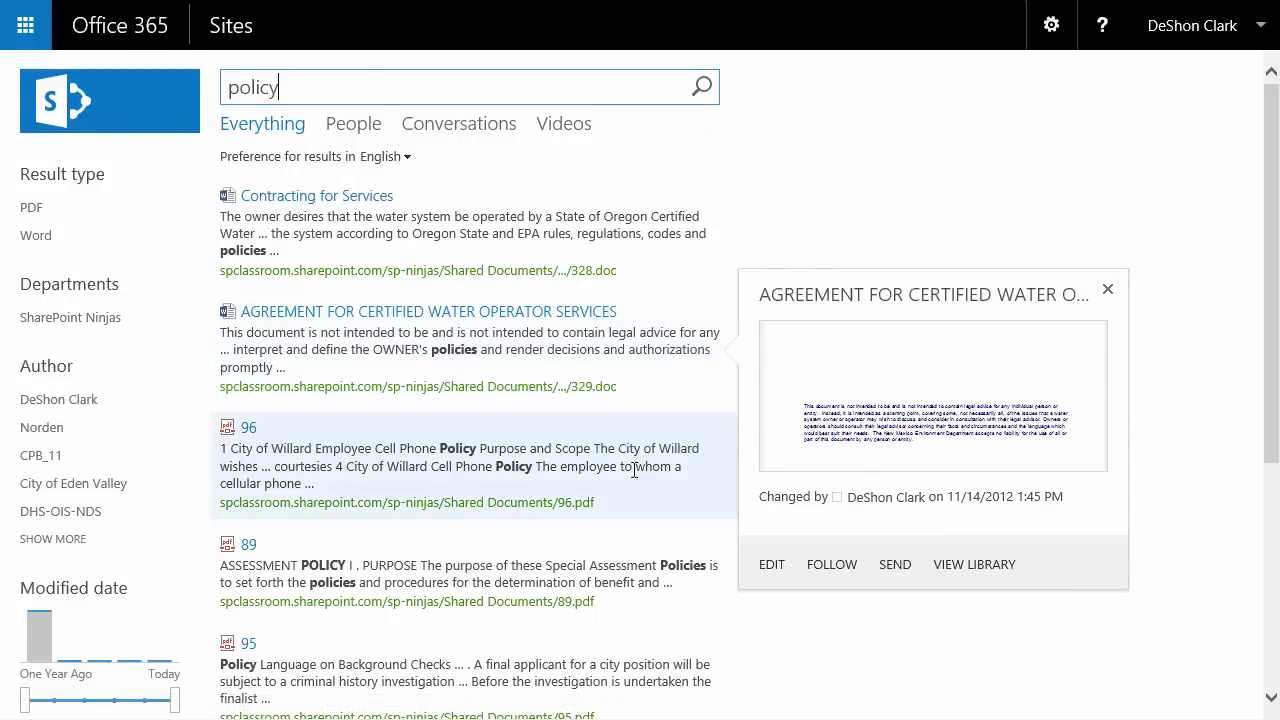
pyautogui.moveTo(459, 537)
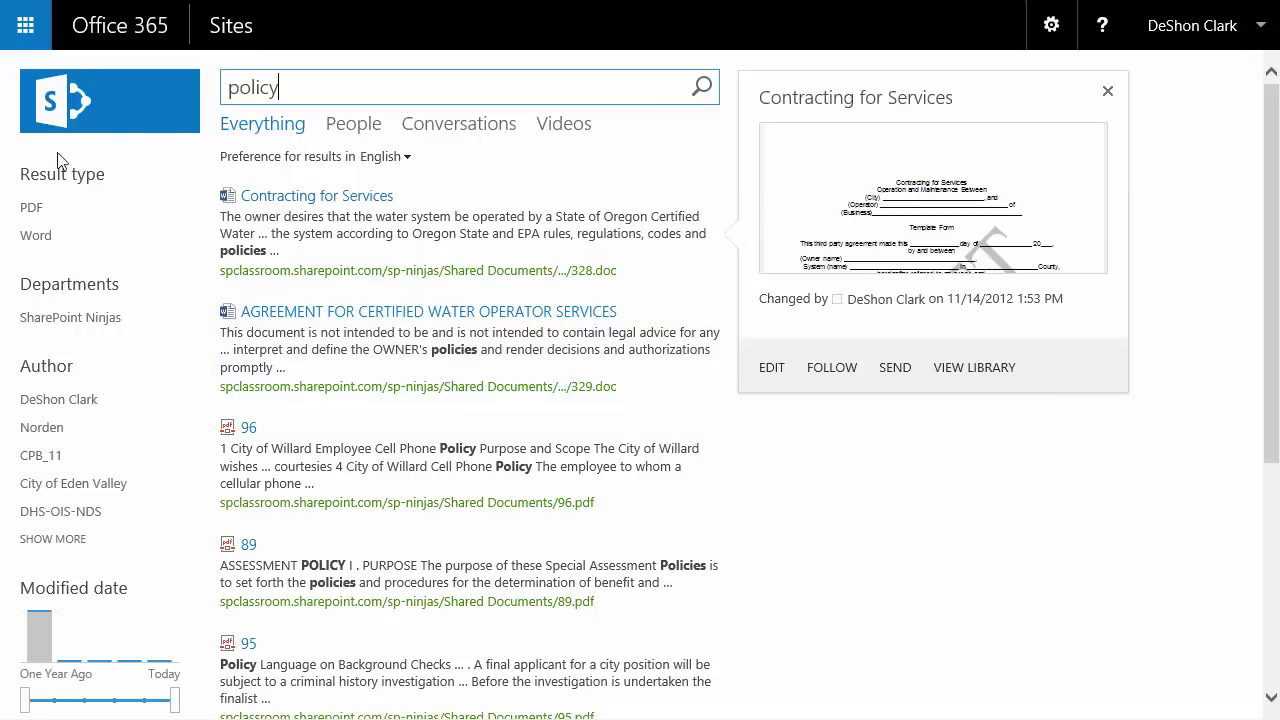
pyautogui.moveTo(447, 462)
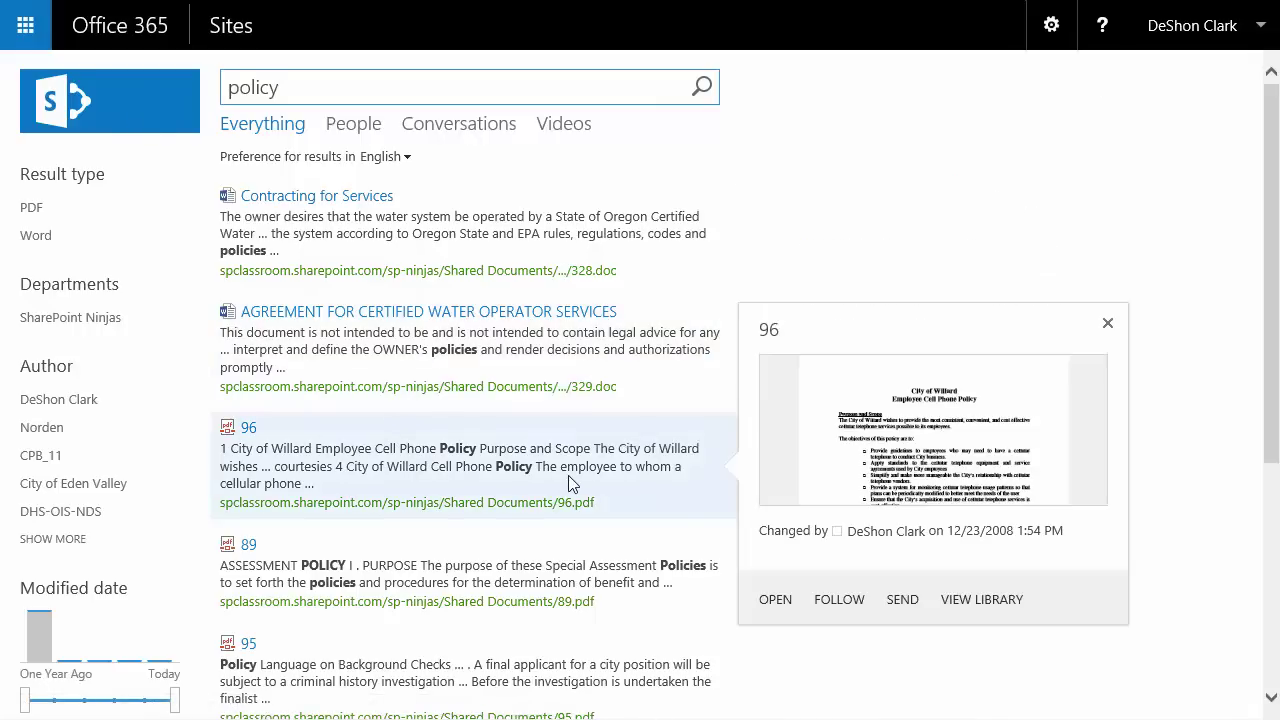
pyautogui.hotkey('alt', 'Left')
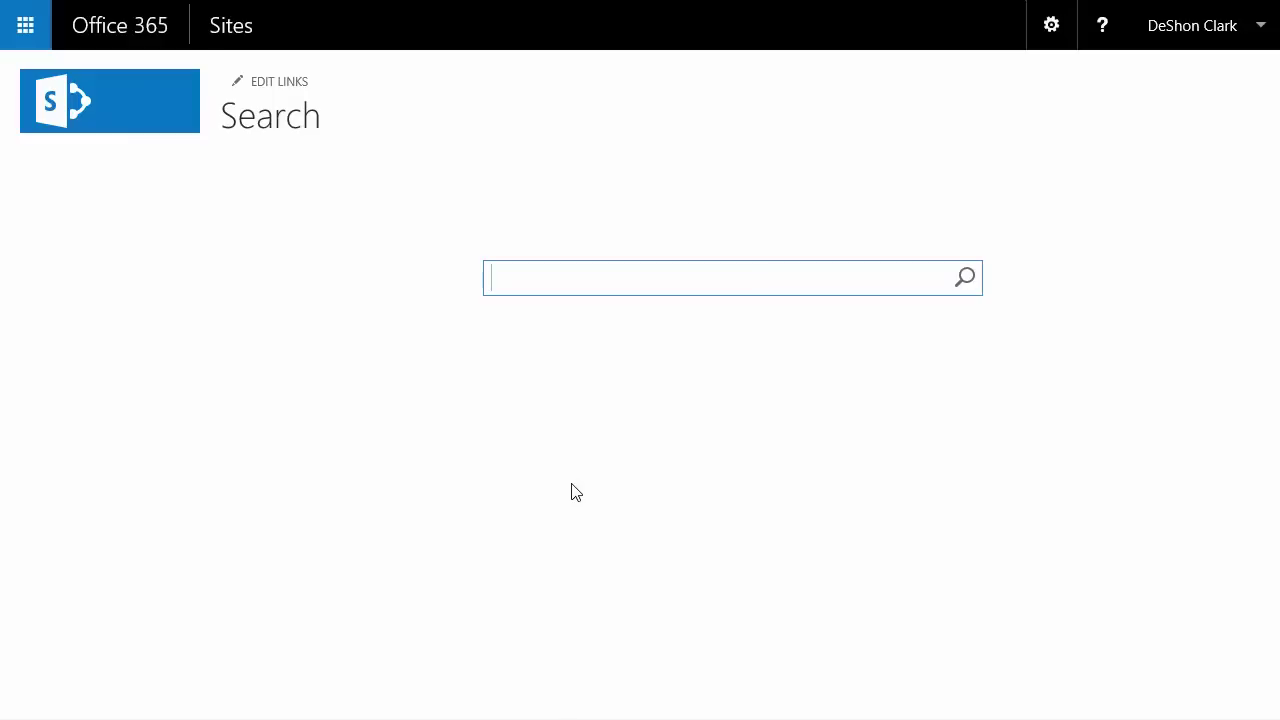